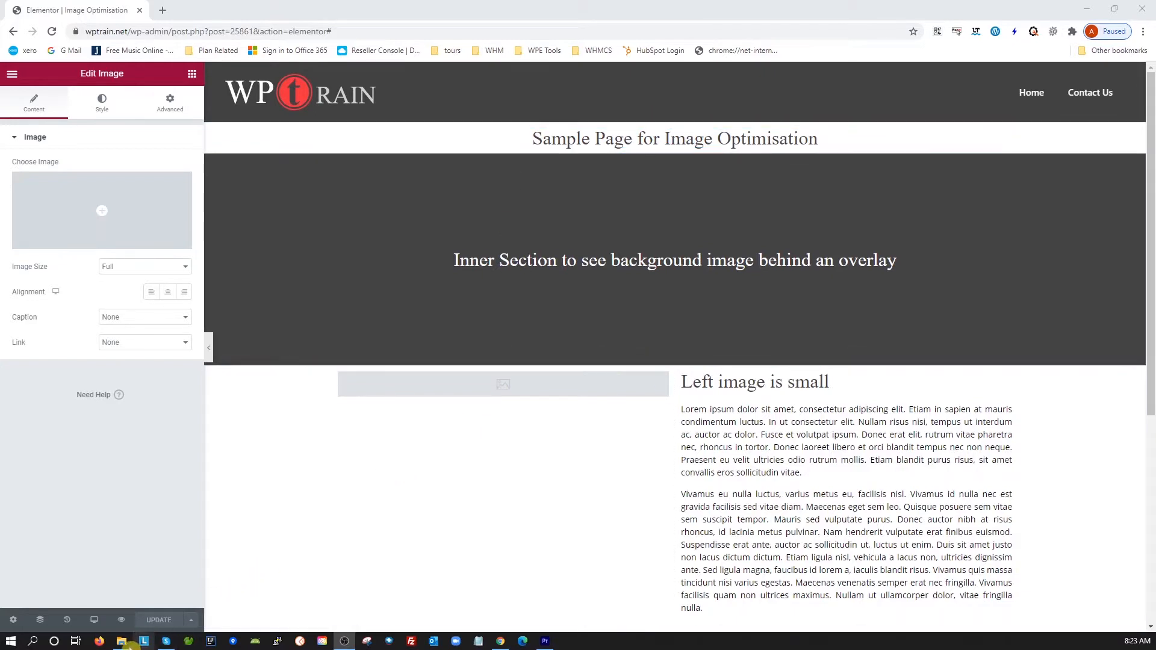
Step: Open the Originals folder in File Explorer and examine the dimensions and file sizes of image1.jpg, image2.jpg and image3.jpg
{"action": "left_click", "coordinate": [122, 642]}
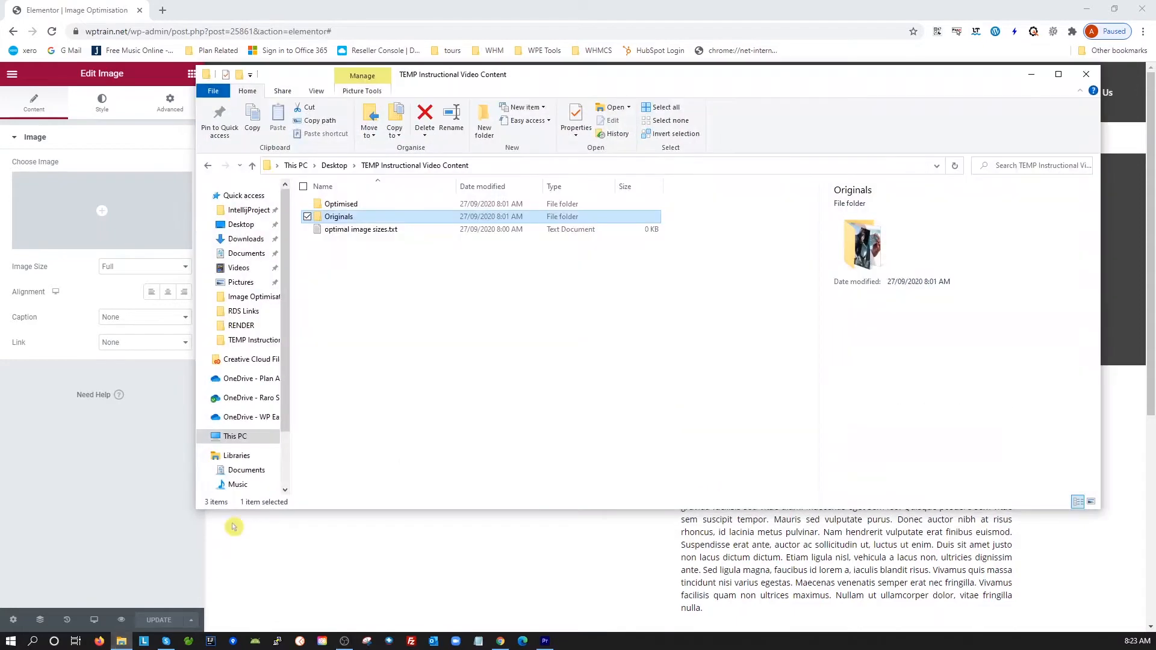
{"action": "double_click", "coordinate": [333, 217]}
{"action": "left_click", "coordinate": [331, 204]}
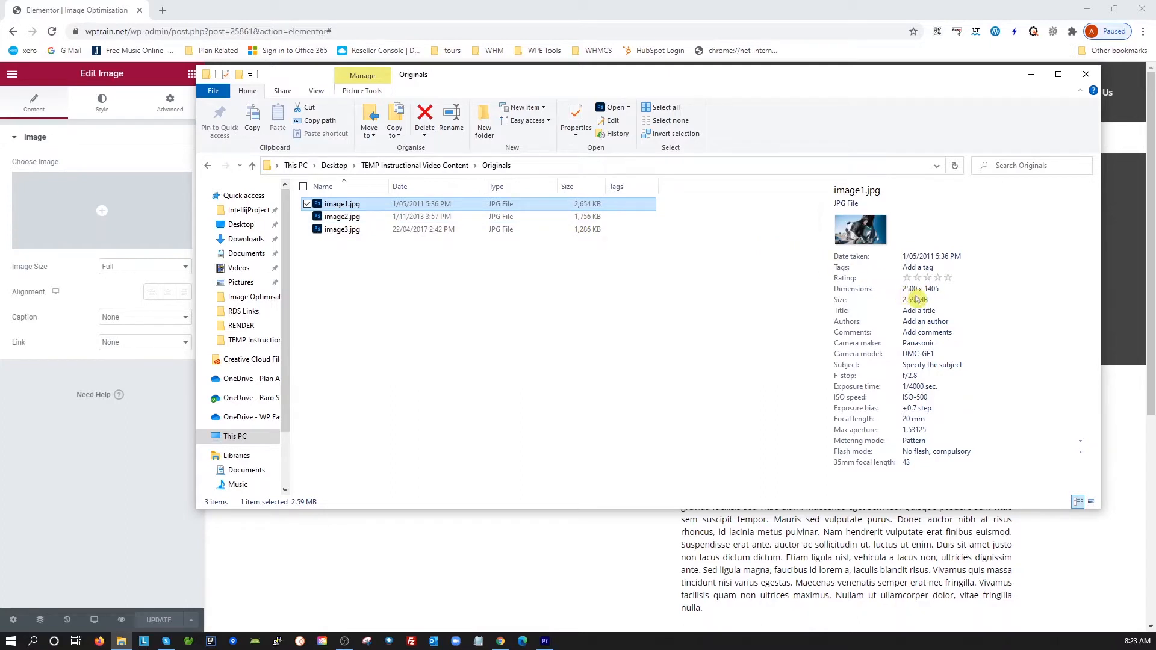
{"action": "left_click", "coordinate": [588, 217]}
{"action": "left_click", "coordinate": [584, 231]}
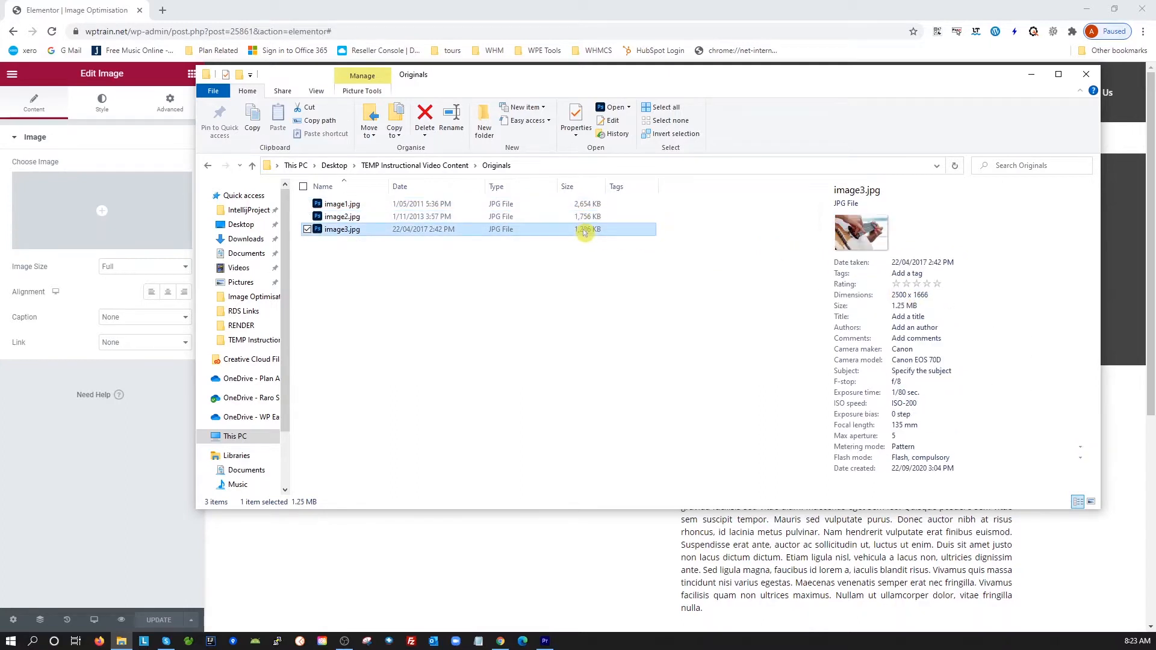
{"action": "left_click", "coordinate": [587, 216]}
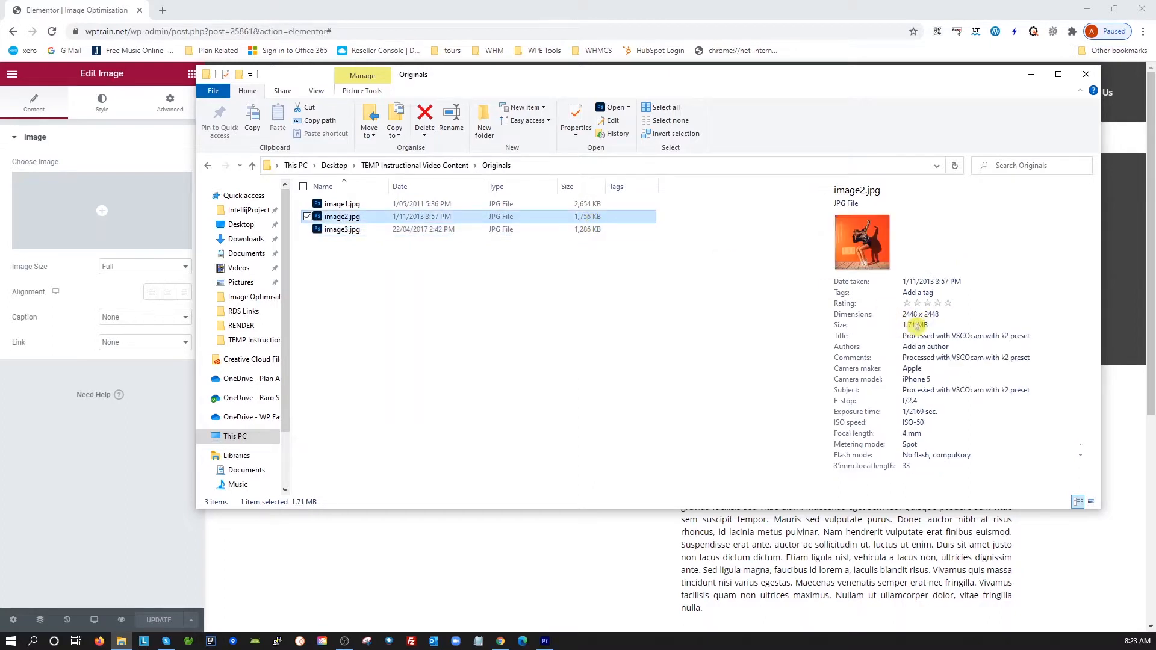
{"action": "left_click", "coordinate": [597, 206]}
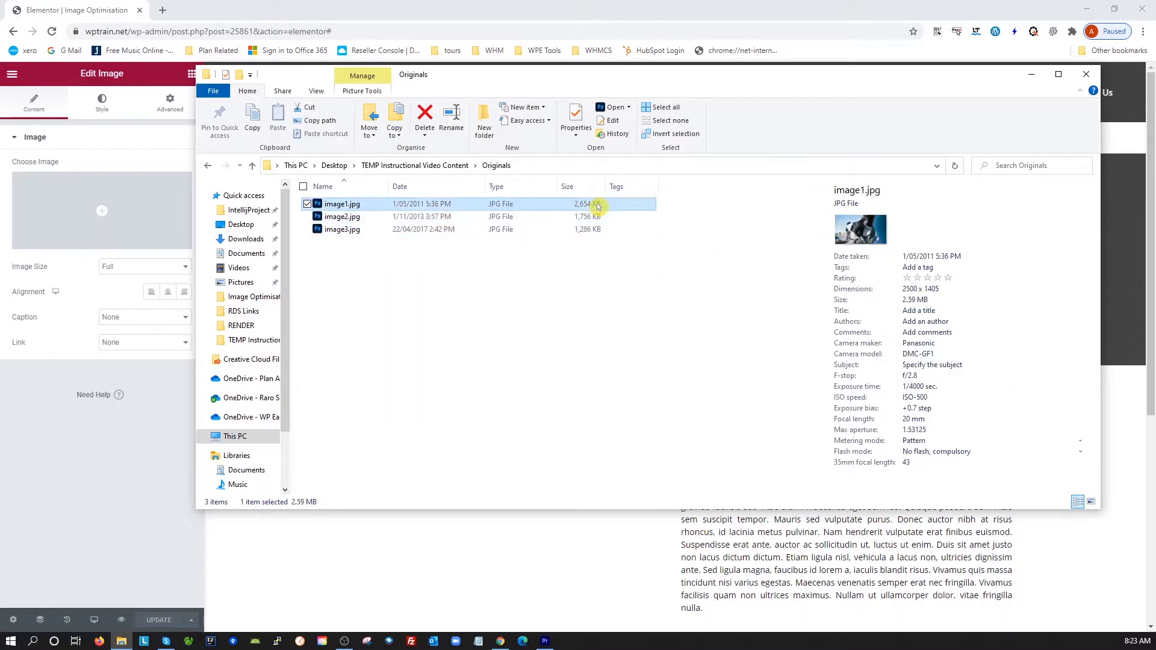
{"action": "left_click", "coordinate": [645, 362]}
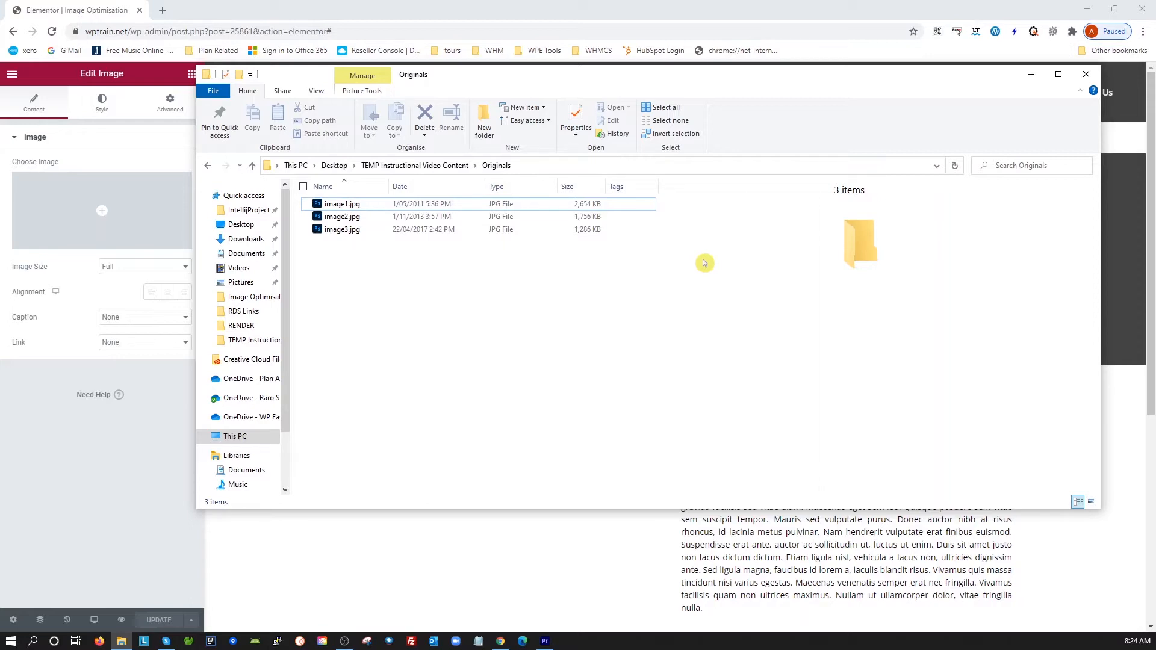
{"action": "left_click", "coordinate": [589, 218]}
{"action": "left_click", "coordinate": [590, 208]}
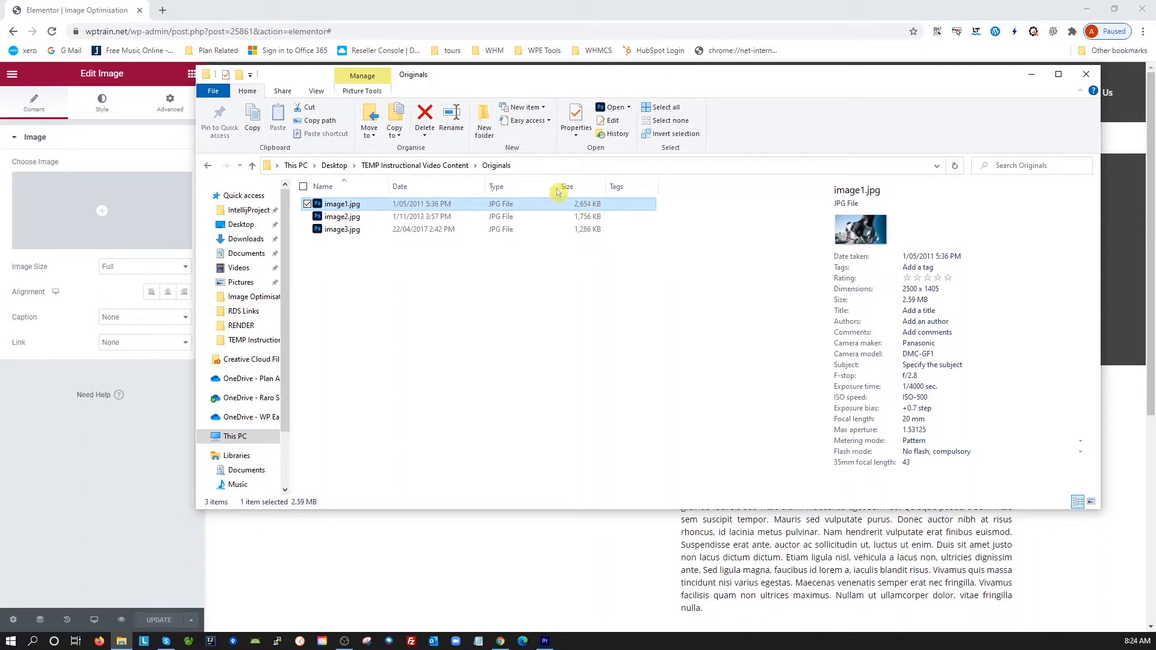
Step: Go back to the TEMP Instructional Video Content folder and inspect the file details of optimal image sizes.txt
{"action": "left_click", "coordinate": [430, 167]}
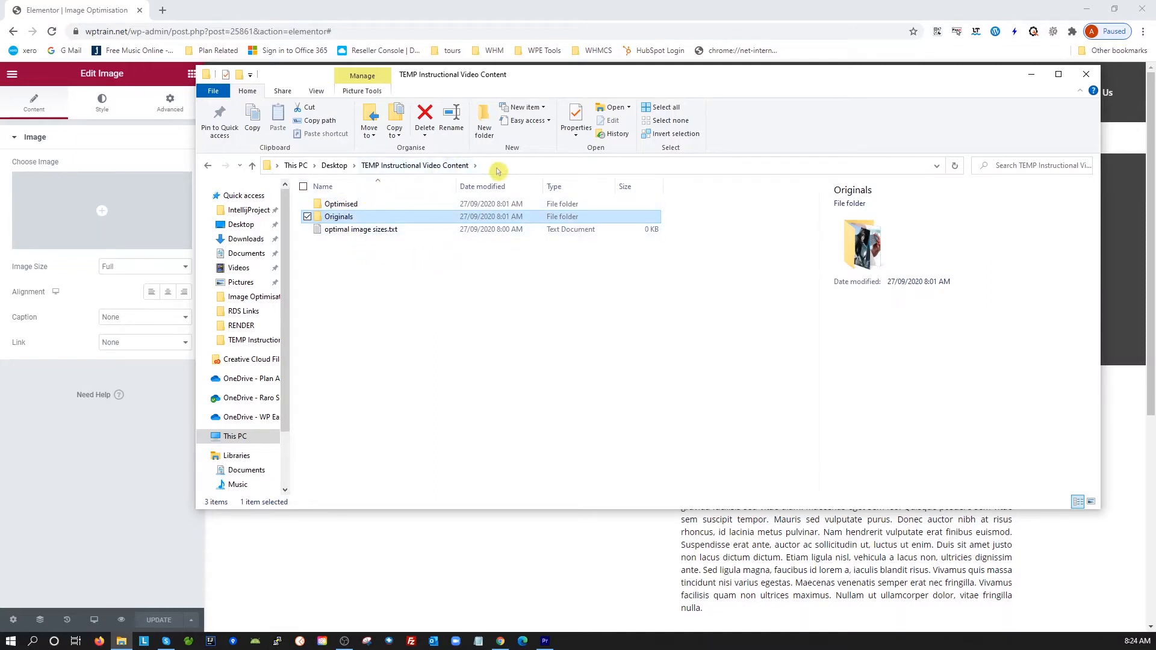
{"action": "left_click", "coordinate": [345, 301]}
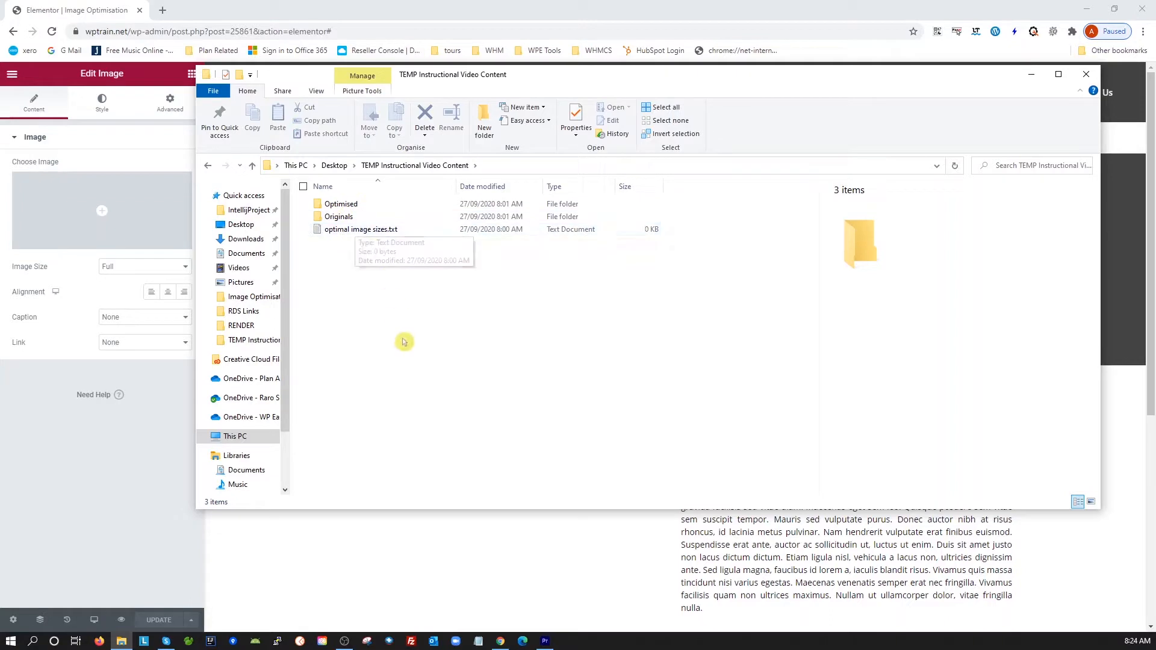
{"action": "left_click", "coordinate": [341, 232]}
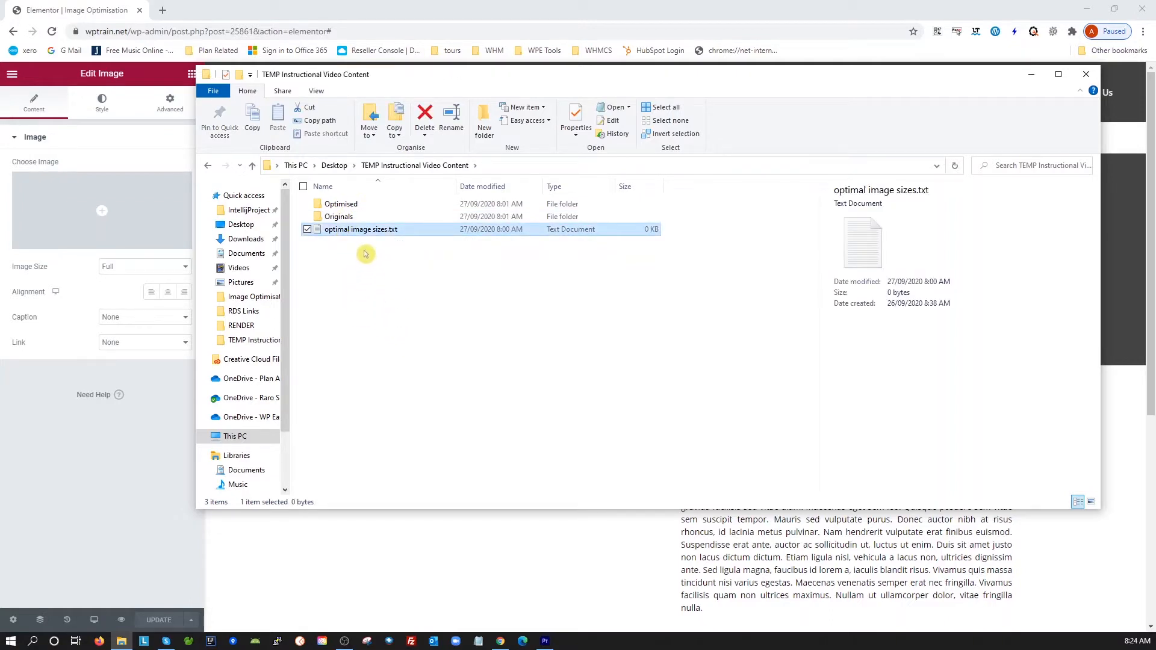
{"action": "left_click", "coordinate": [425, 287]}
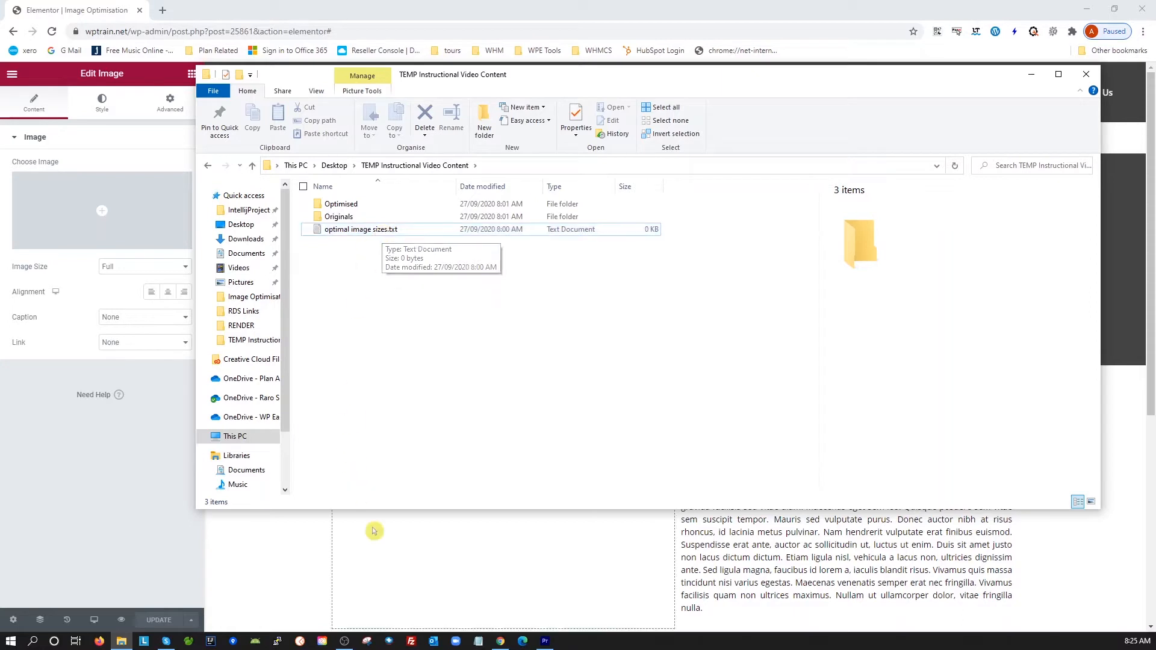
Step: In the Elementor page, upload image1.jpg from the Originals folder and insert it as the background image of the overlay section
{"action": "left_click", "coordinate": [375, 549]}
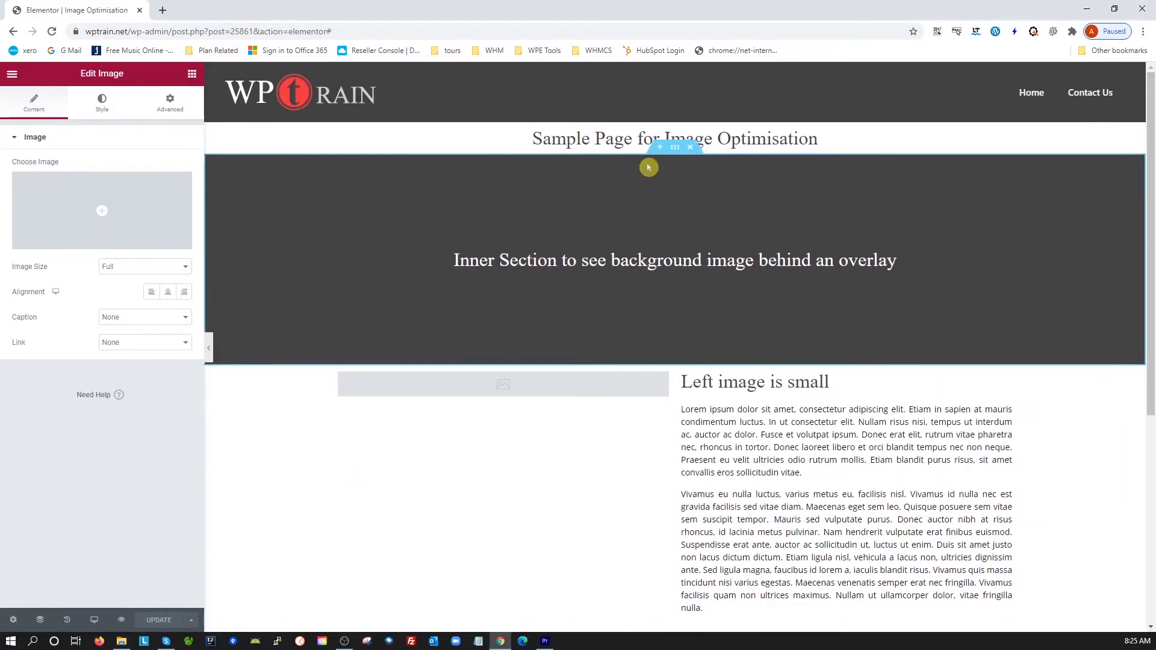
{"action": "left_click", "coordinate": [675, 148]}
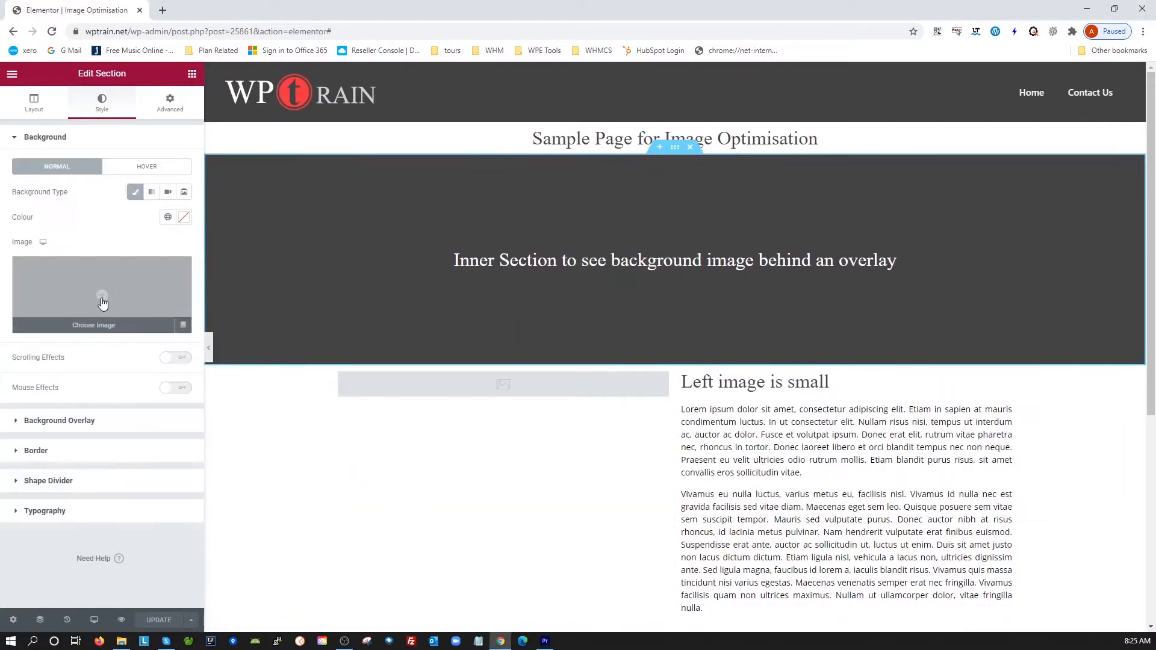
{"action": "left_click", "coordinate": [103, 298]}
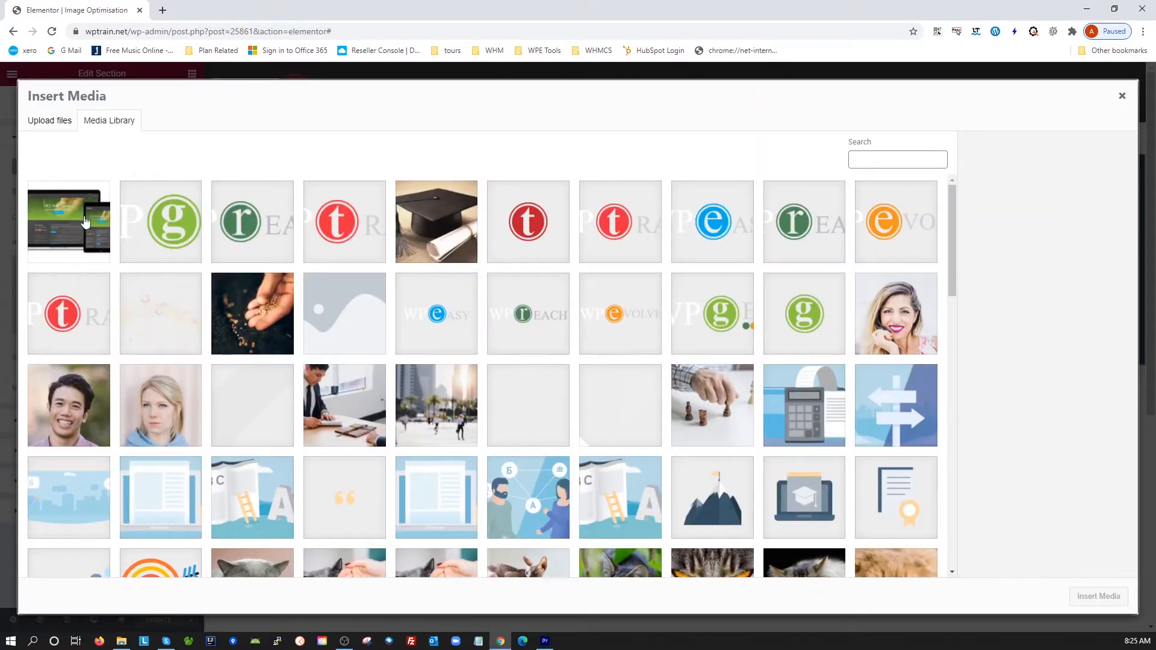
{"action": "left_click", "coordinate": [119, 642]}
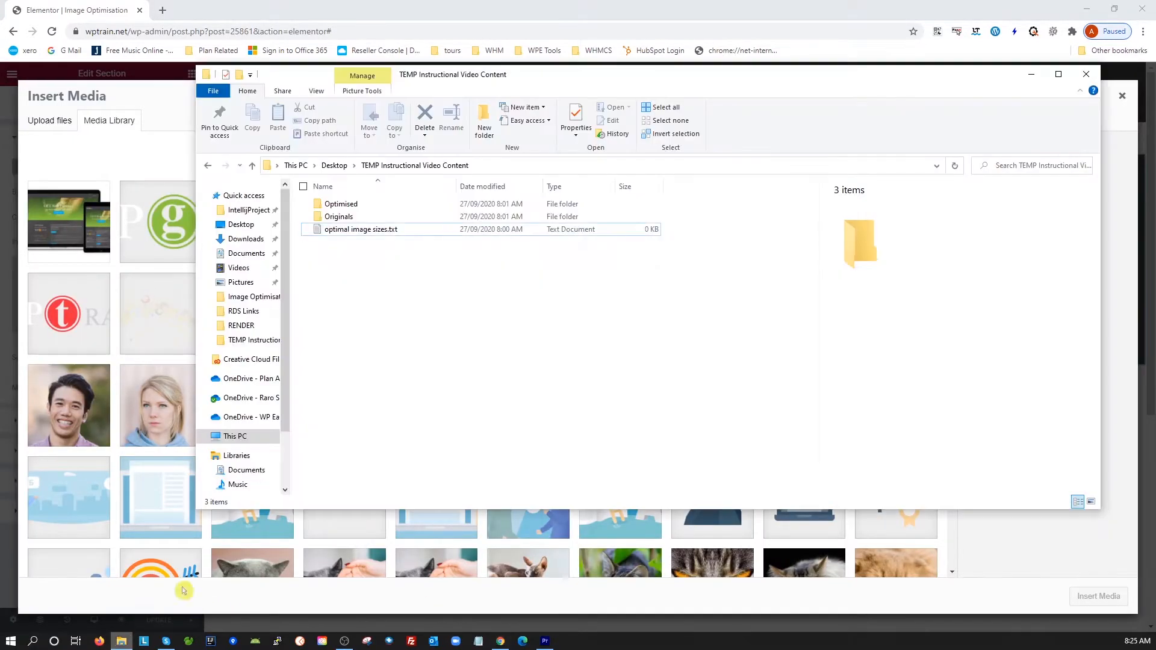
{"action": "double_click", "coordinate": [331, 217]}
{"action": "left_click", "coordinate": [342, 205]}
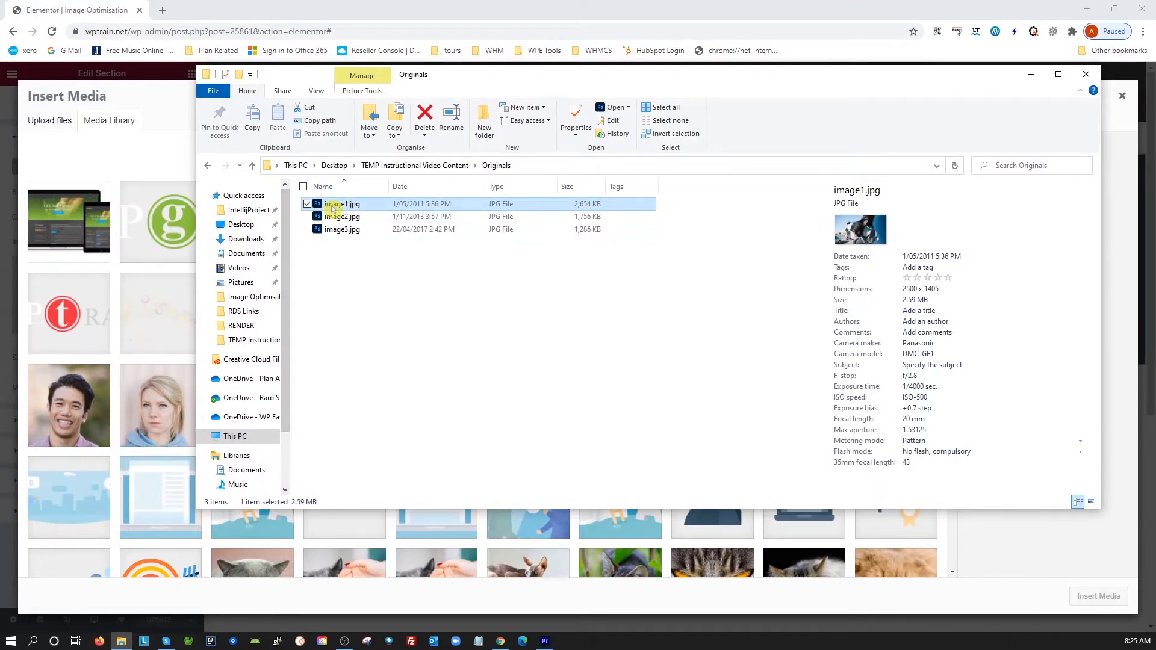
{"action": "left_click_drag", "start_coordinate": [326, 206], "coordinate": [145, 182]}
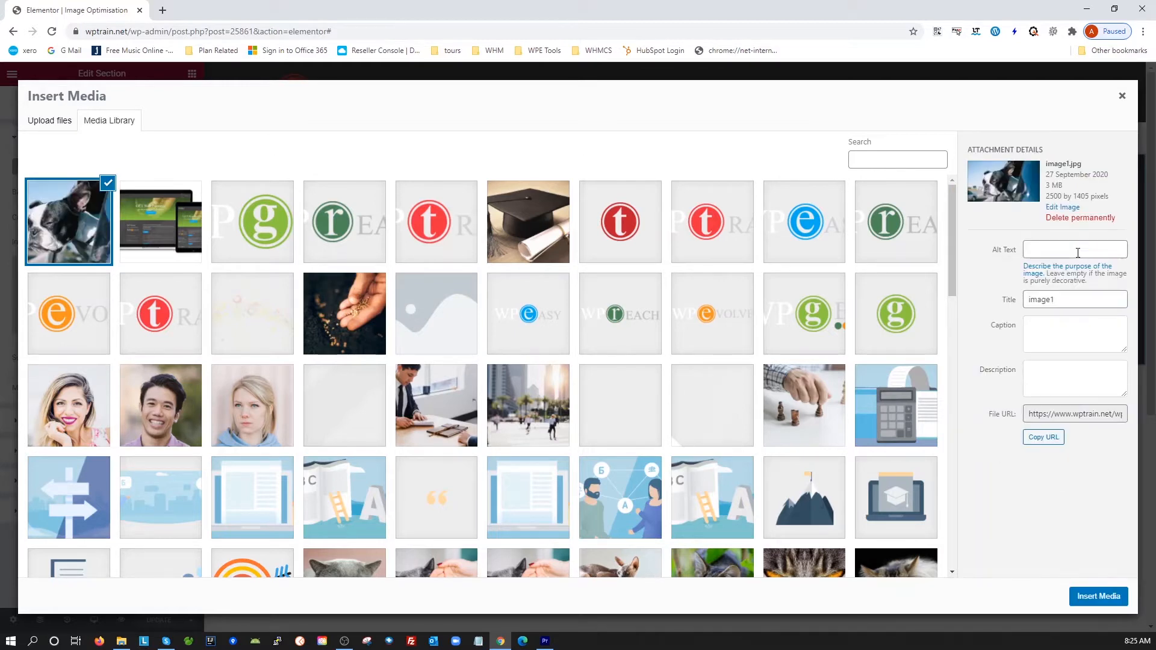
{"action": "left_click", "coordinate": [1097, 596]}
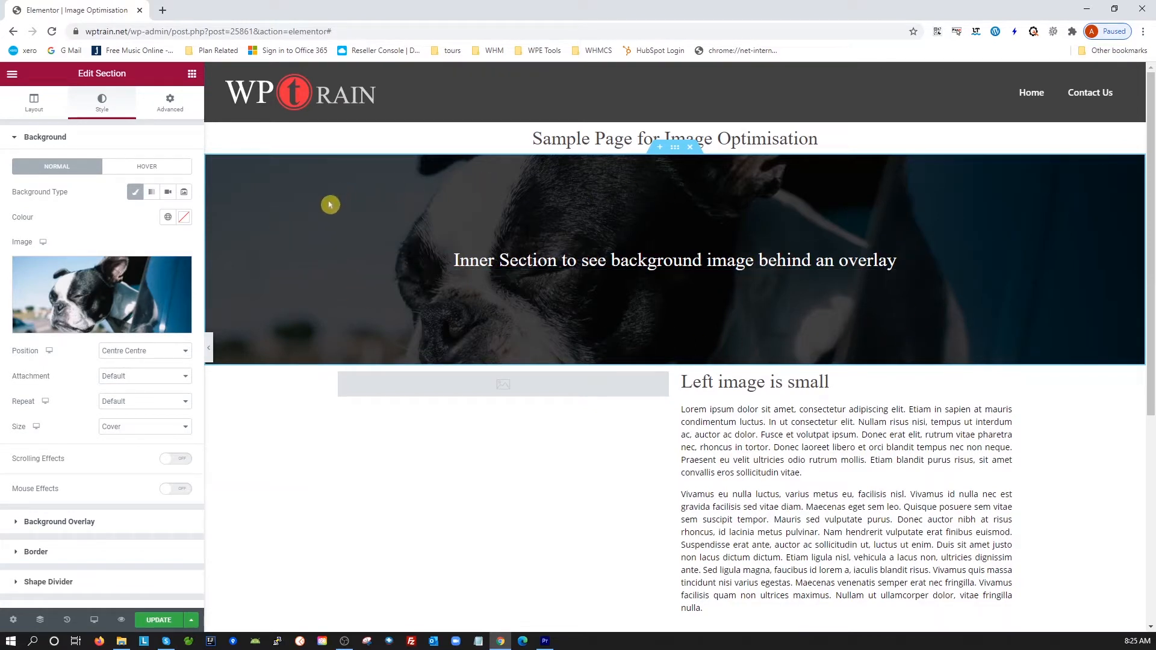
Step: Review the available Position and Size options for the overlay section's background image
{"action": "mouse_move", "coordinate": [183, 296]}
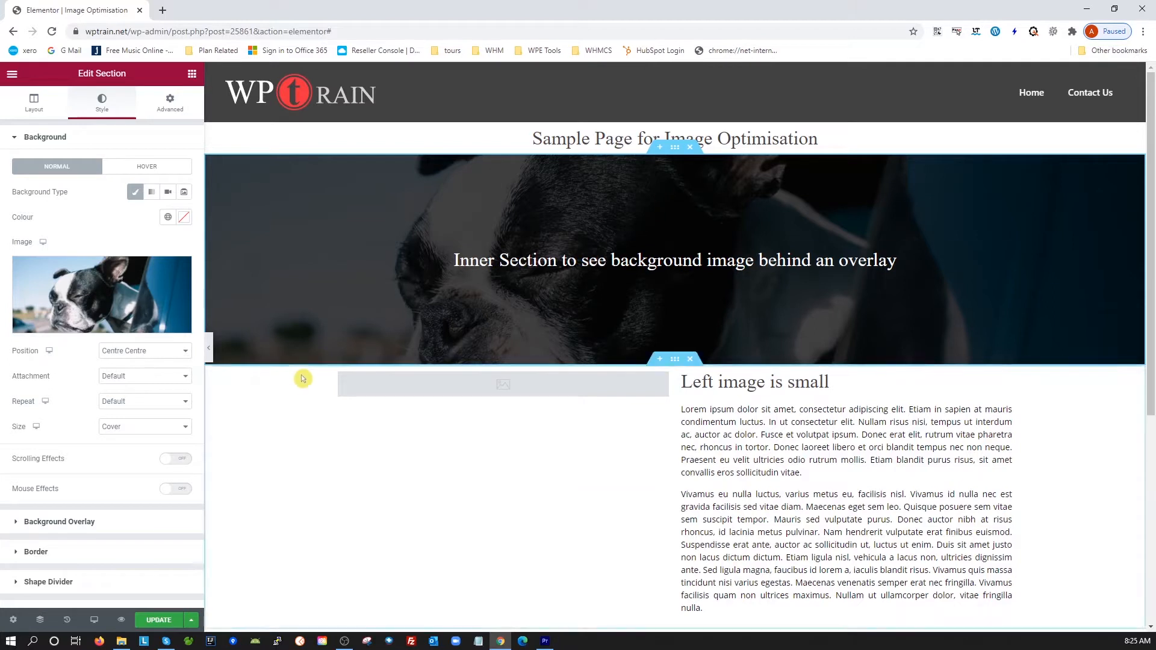
{"action": "left_click", "coordinate": [176, 359]}
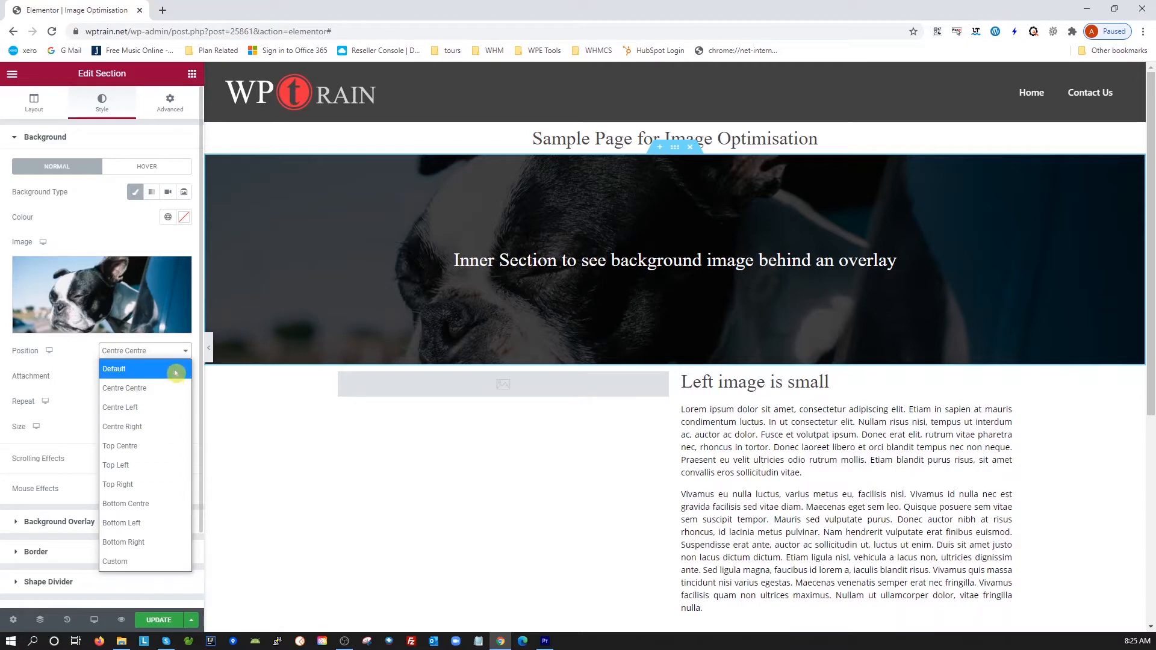
{"action": "left_click", "coordinate": [185, 353]}
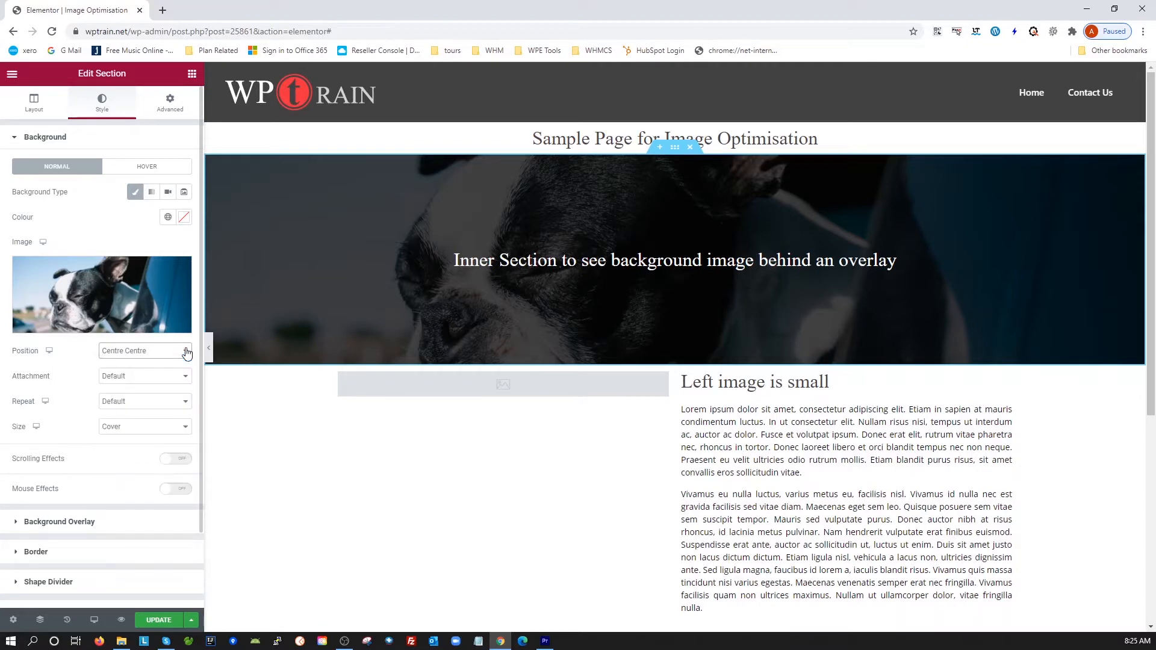
{"action": "left_click", "coordinate": [185, 426]}
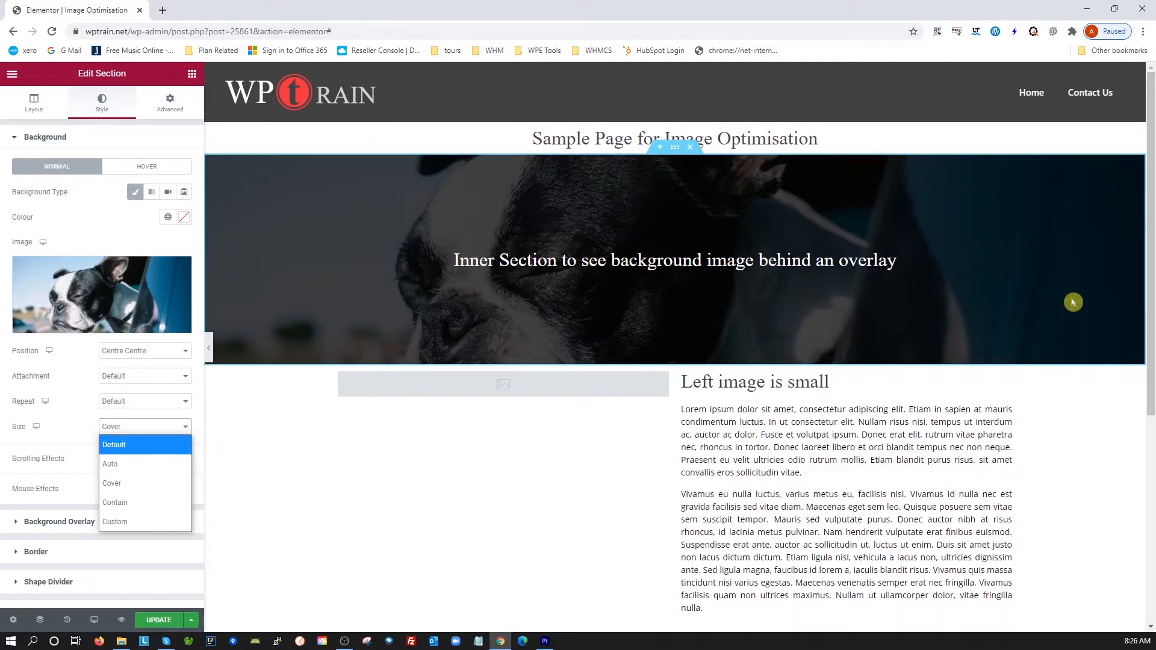
{"action": "left_click", "coordinate": [317, 501]}
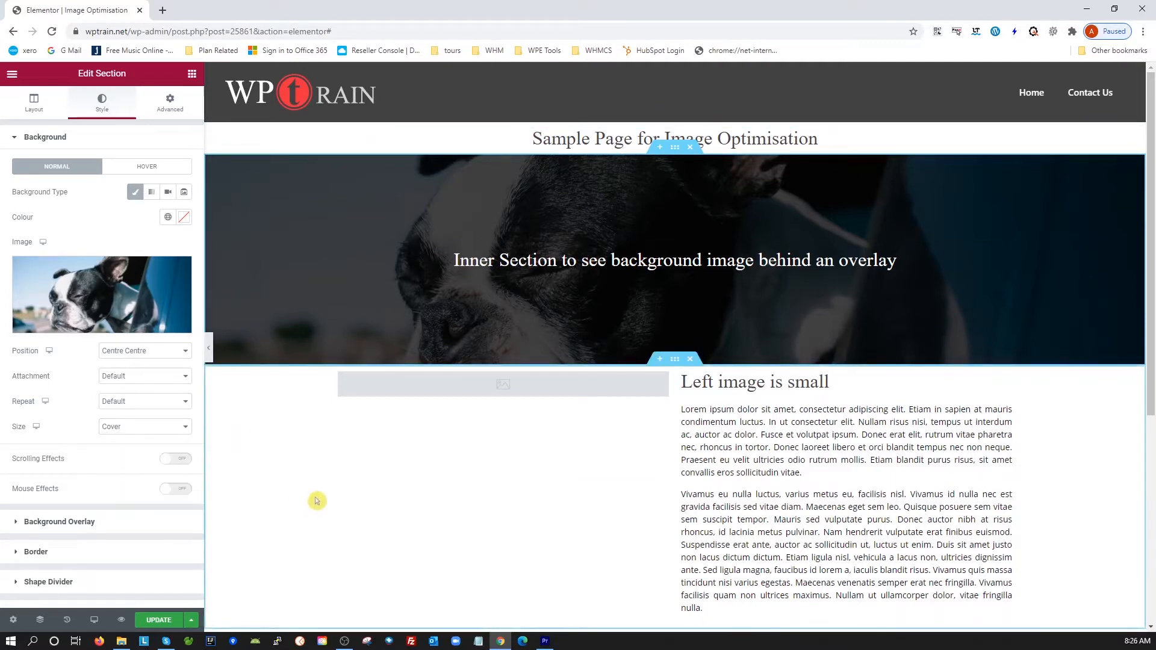
Step: Upload image2.jpg from the Originals folder and insert it into the empty image widget beside "Left image is small"
{"action": "left_click", "coordinate": [505, 386]}
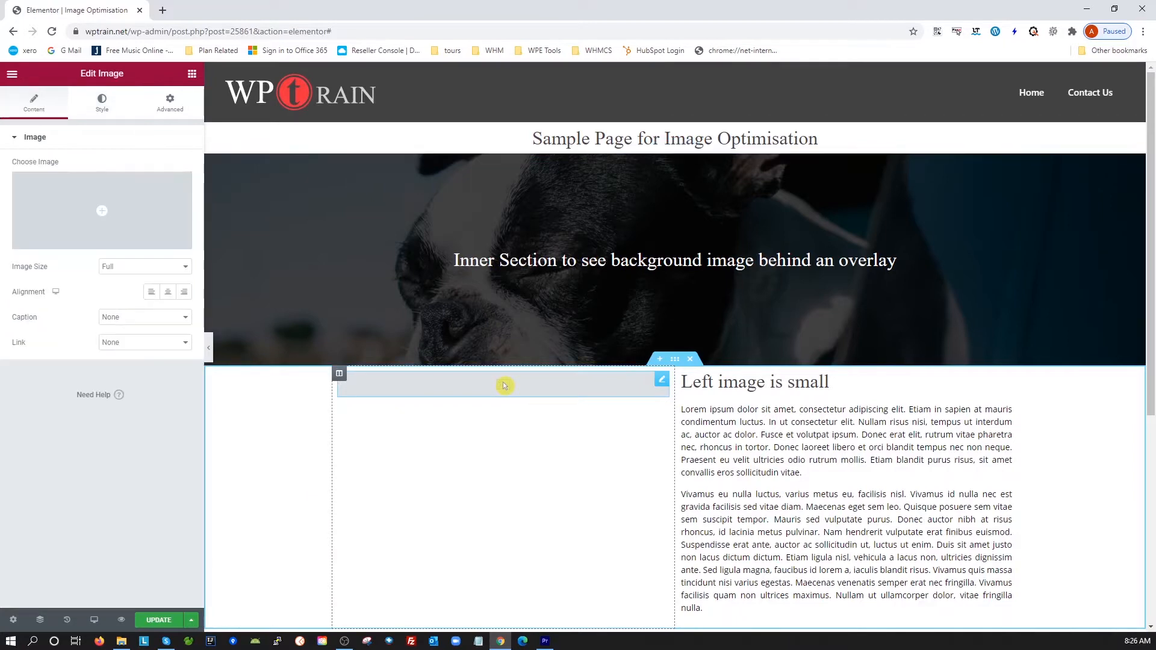
{"action": "left_click", "coordinate": [102, 216]}
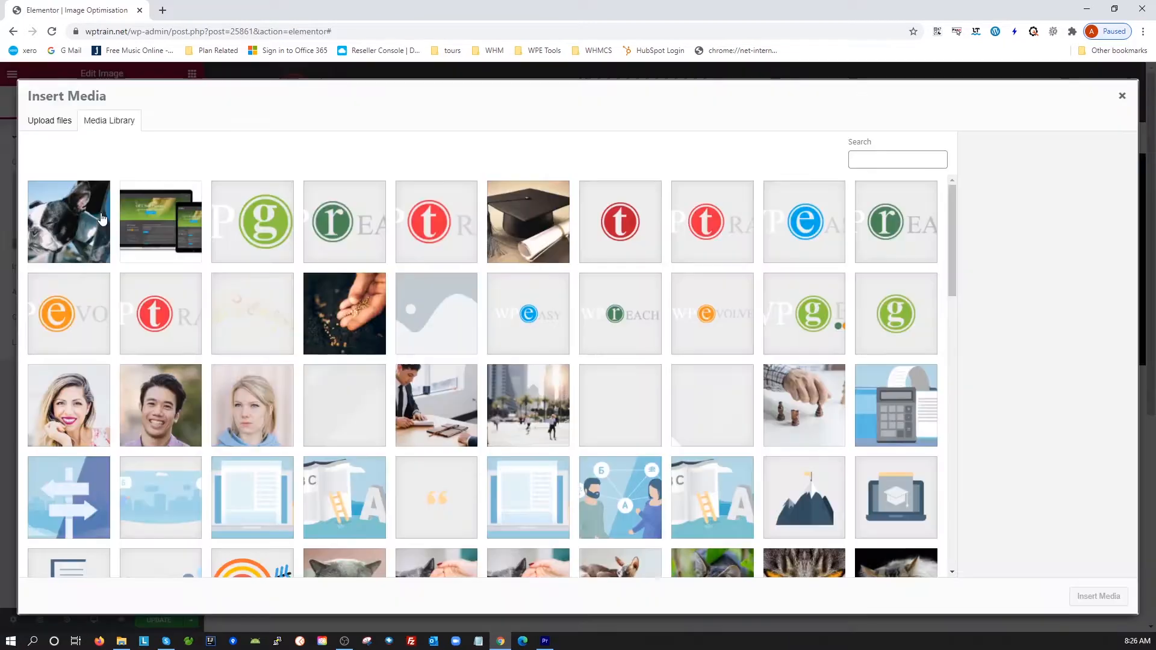
{"action": "left_click", "coordinate": [122, 641]}
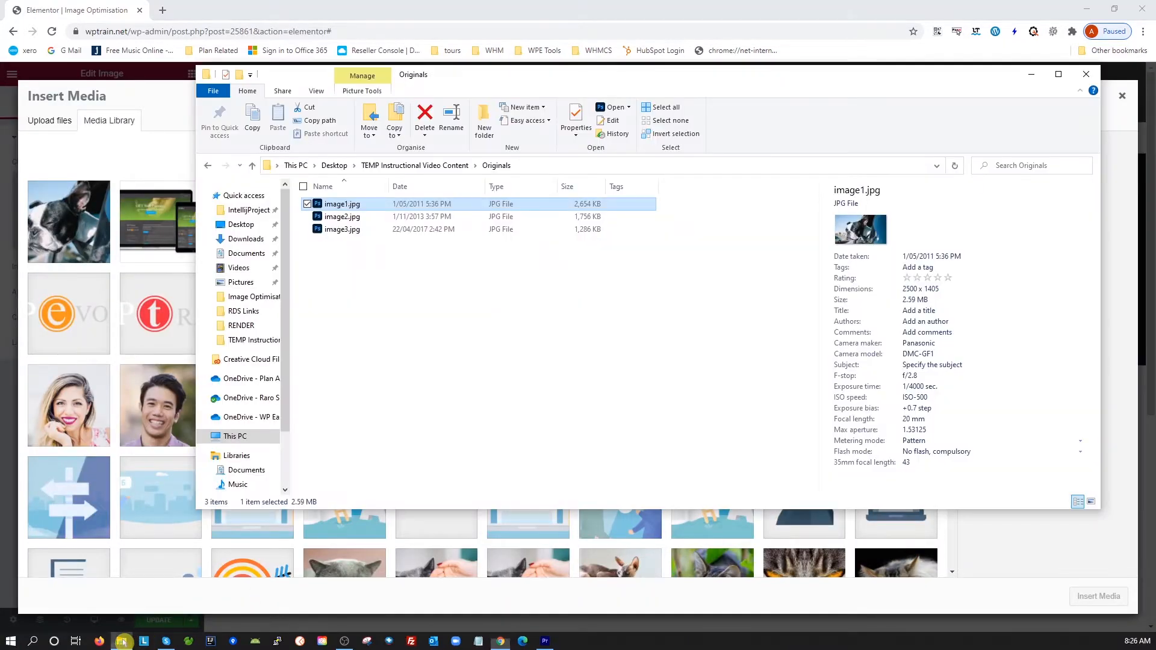
{"action": "left_click", "coordinate": [342, 218]}
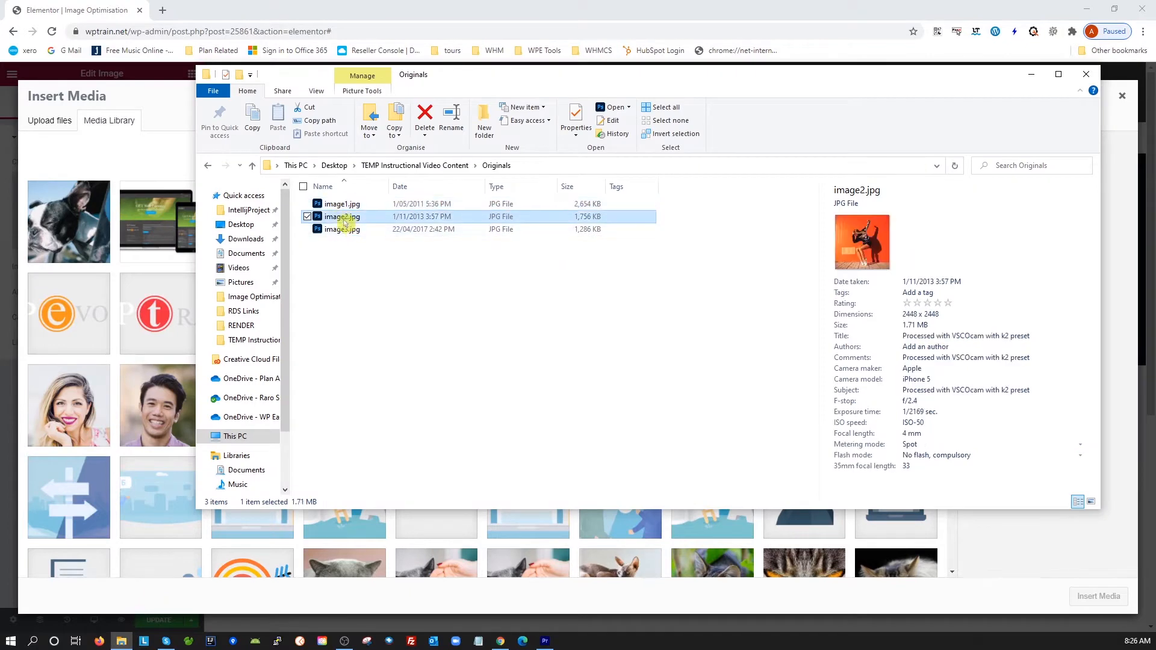
{"action": "left_click_drag", "start_coordinate": [344, 223], "coordinate": [158, 188]}
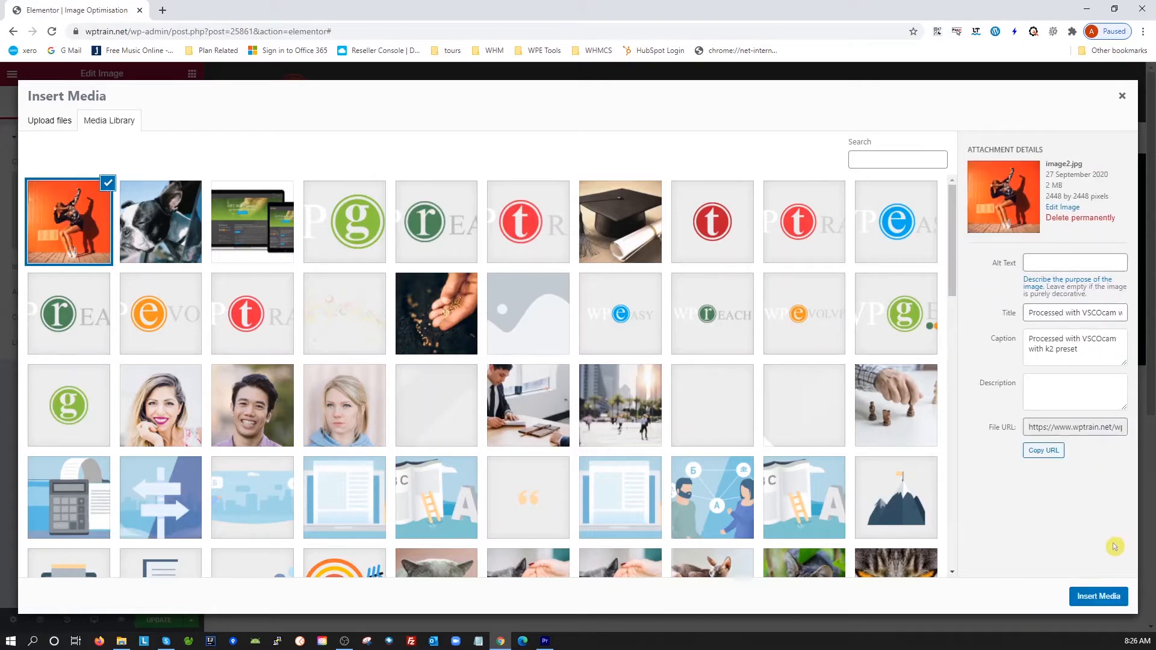
{"action": "left_click", "coordinate": [1097, 596]}
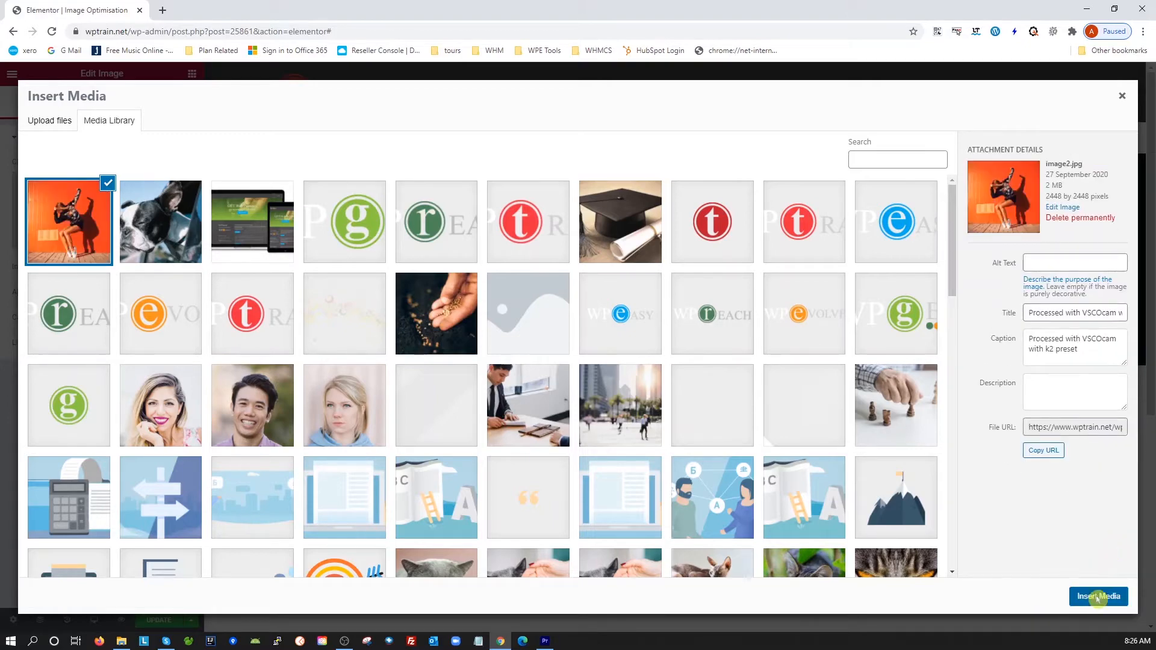
Step: Upload image3.jpg from the Originals folder and insert it into the empty image widget beside "Left image is smaller"
{"action": "scroll", "coordinate": [699, 519], "scroll_direction": "down", "scroll_amount": 1}
{"action": "scroll", "coordinate": [699, 519], "scroll_direction": "down", "scroll_amount": 3}
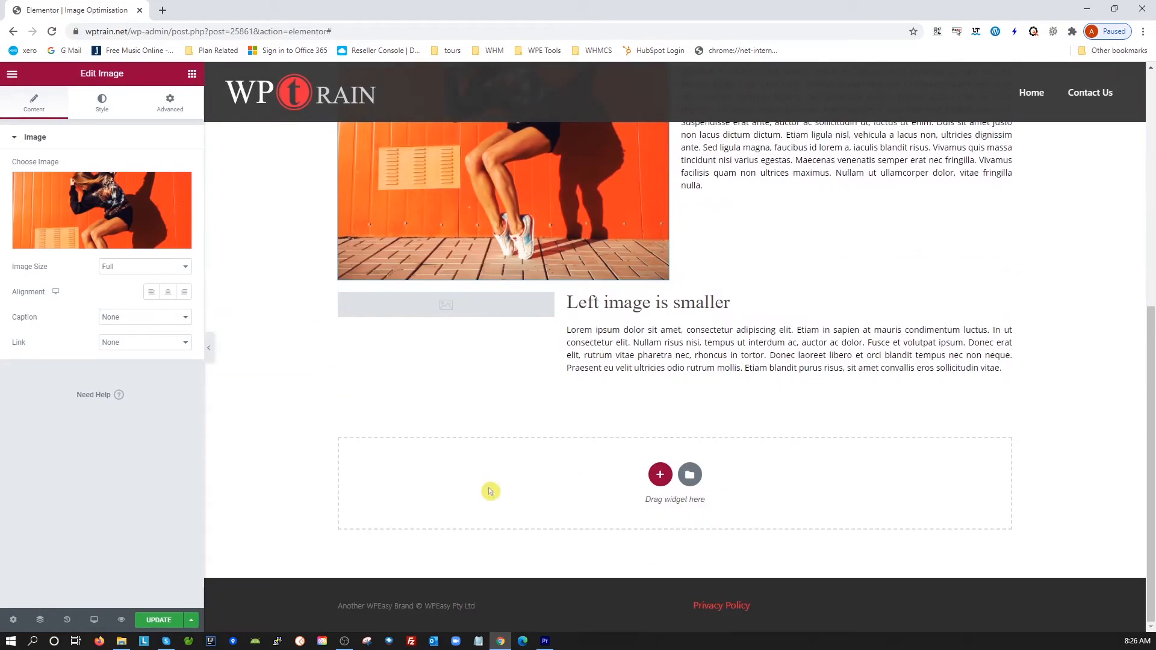
{"action": "left_click", "coordinate": [442, 309]}
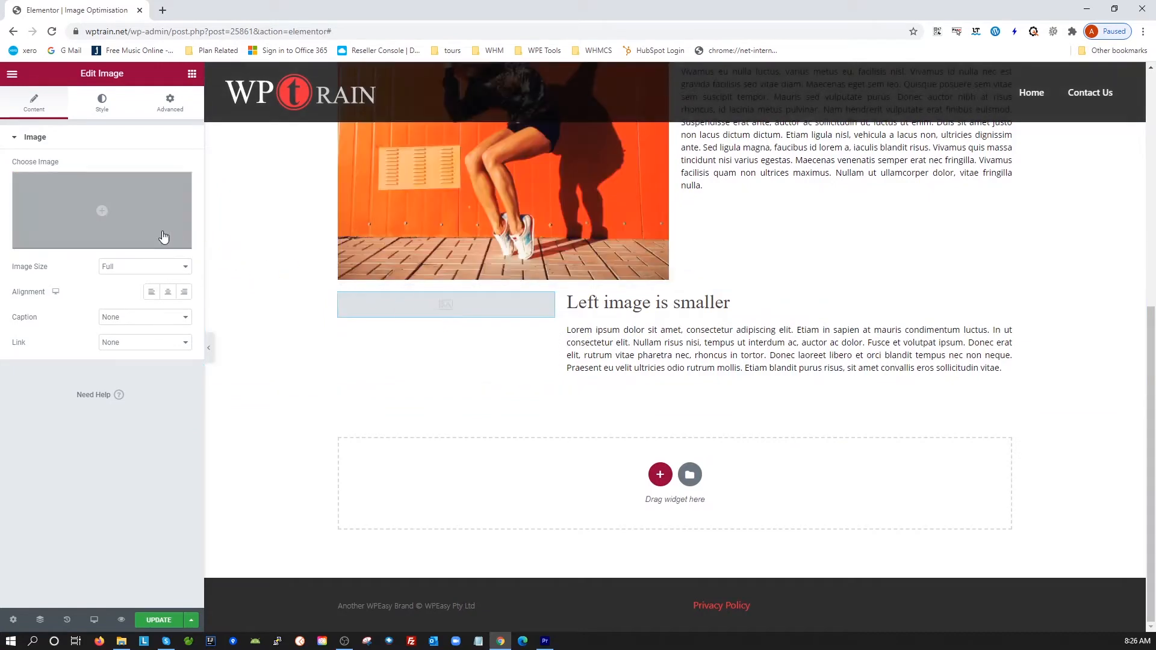
{"action": "left_click", "coordinate": [133, 222]}
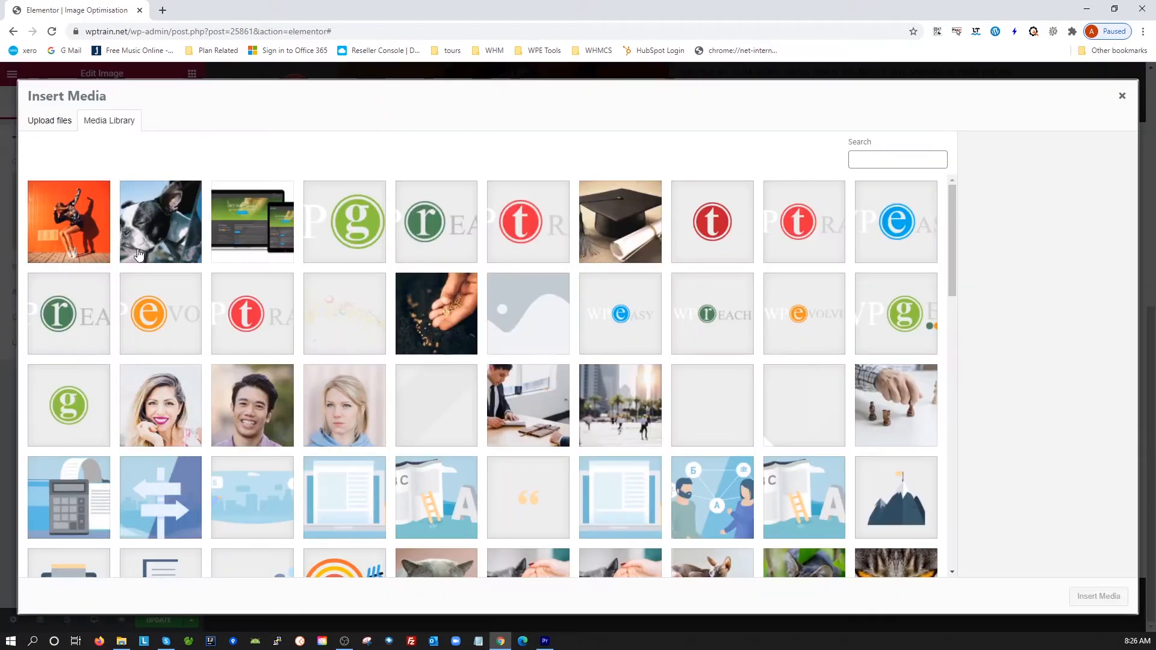
{"action": "left_click", "coordinate": [121, 640]}
{"action": "left_click", "coordinate": [337, 231]}
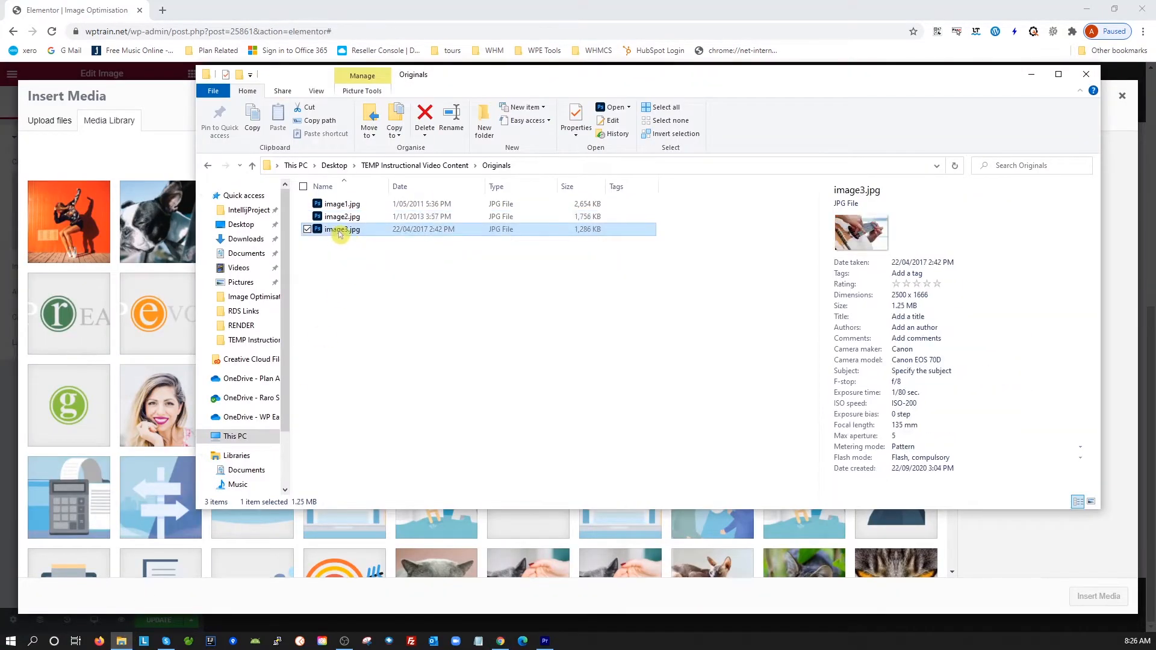
{"action": "left_click_drag", "start_coordinate": [338, 234], "coordinate": [134, 176]}
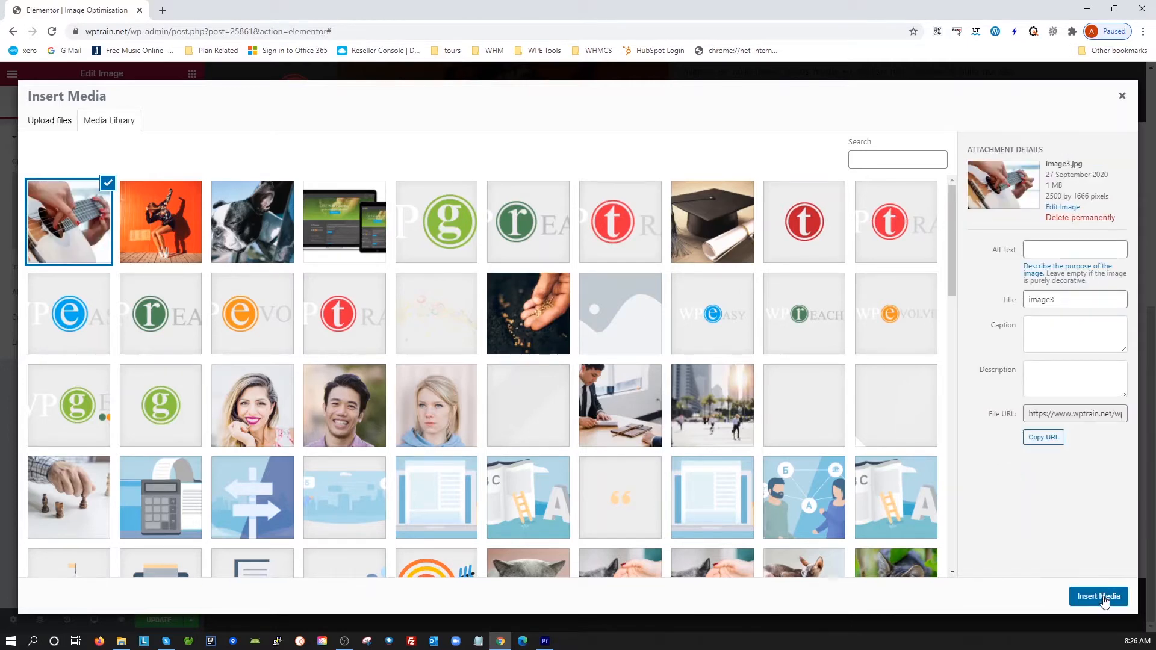
{"action": "left_click", "coordinate": [1104, 594]}
{"action": "scroll", "coordinate": [602, 361], "scroll_direction": "up", "scroll_amount": 7}
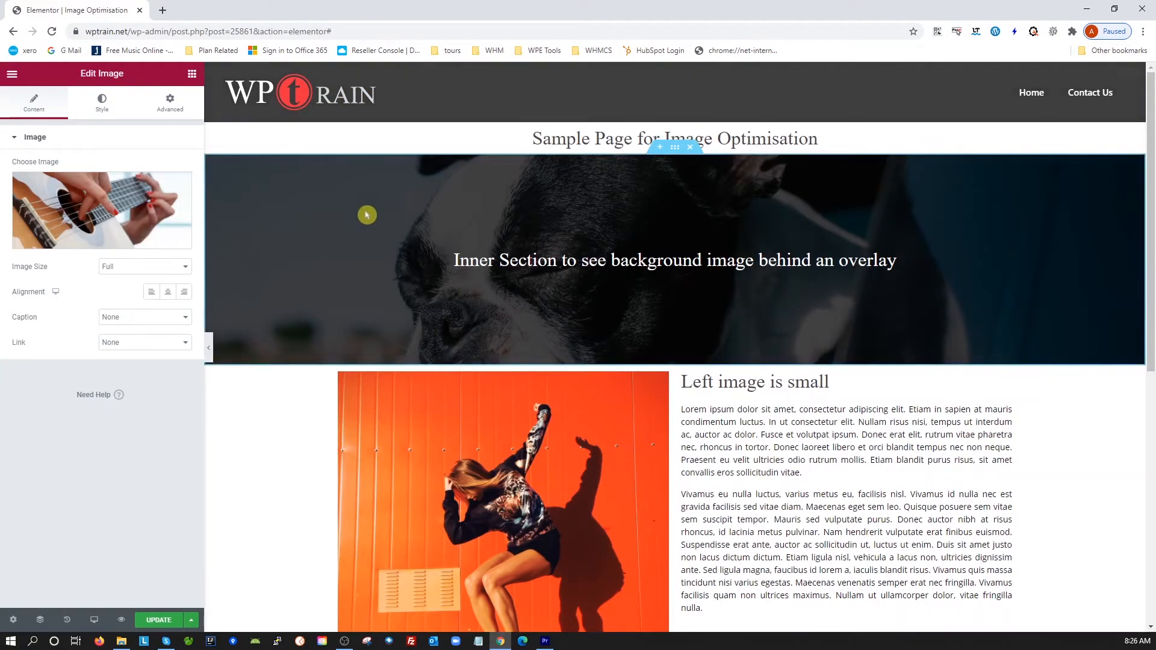
Step: Save the updated Elementor page and look over the live Image Optimisation page with its three images
{"action": "scroll", "coordinate": [855, 361], "scroll_direction": "down", "scroll_amount": 2}
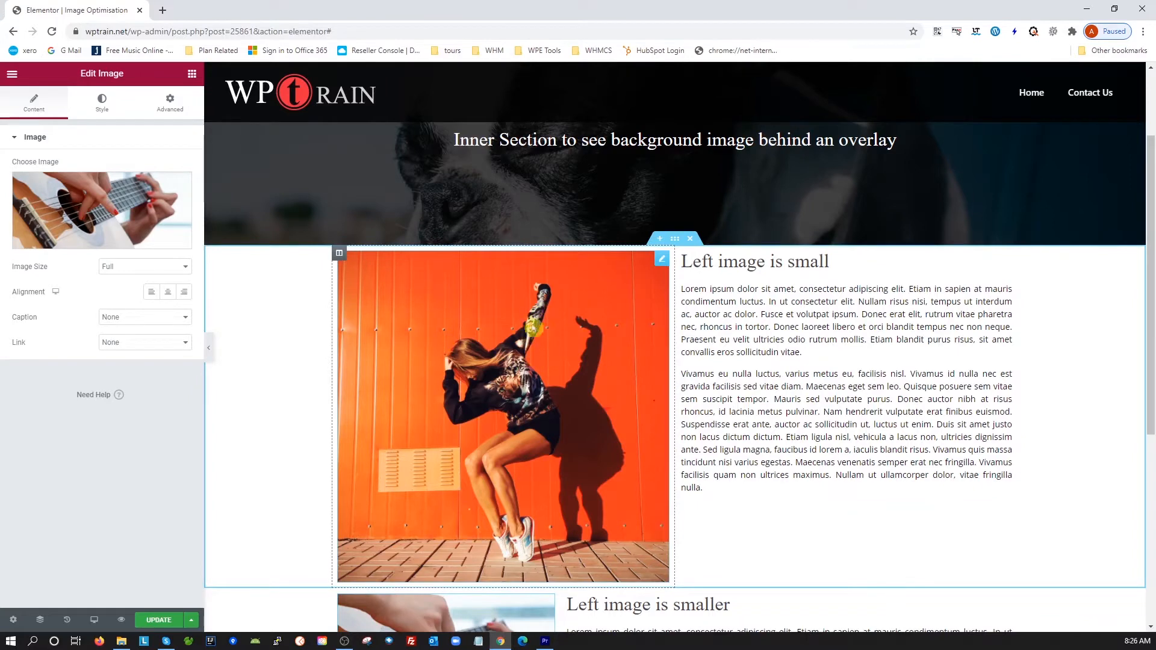
{"action": "scroll", "coordinate": [547, 353], "scroll_direction": "down", "scroll_amount": 2}
{"action": "scroll", "coordinate": [547, 353], "scroll_direction": "down", "scroll_amount": 2}
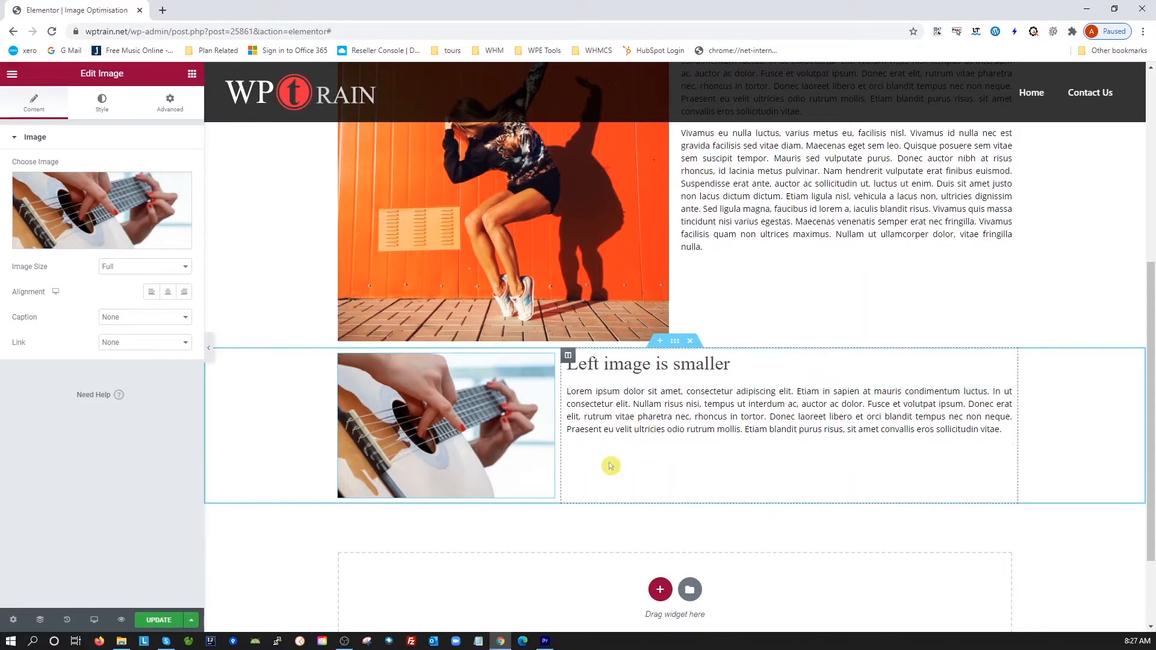
{"action": "left_click", "coordinate": [160, 620]}
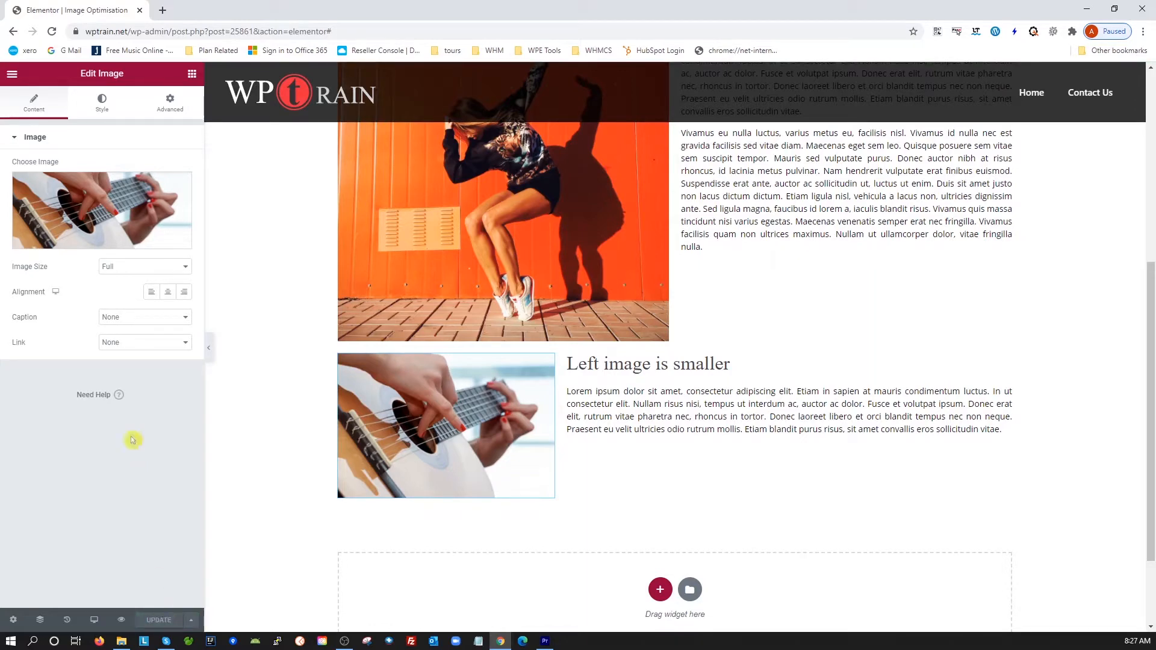
{"action": "left_click", "coordinate": [11, 78]}
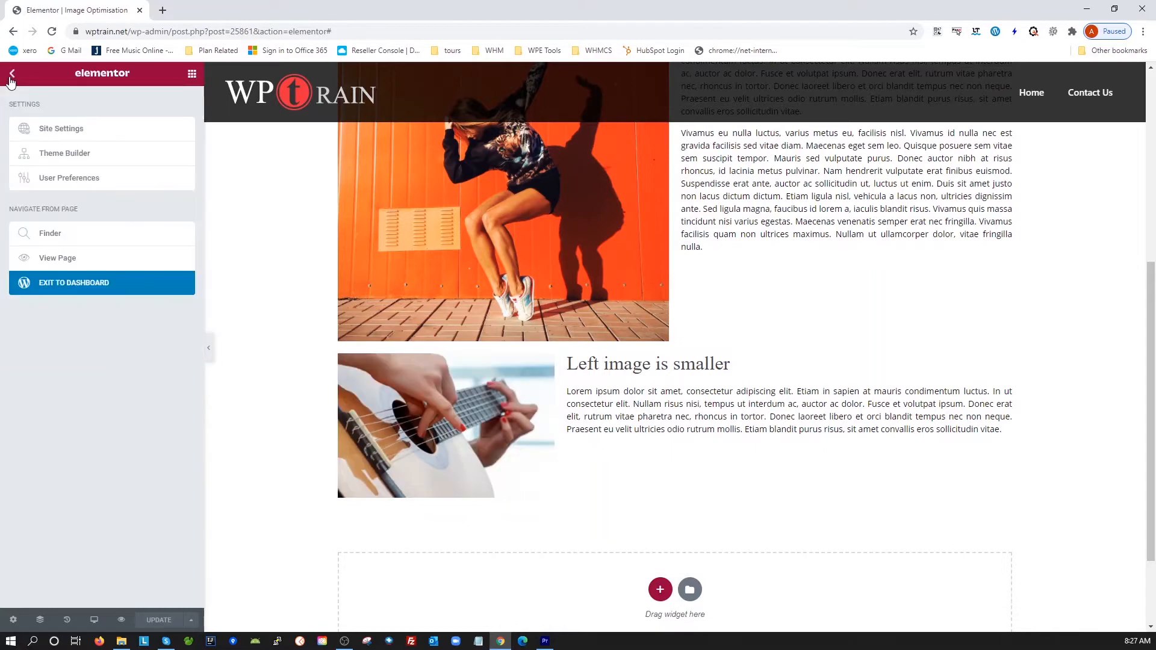
{"action": "left_click", "coordinate": [51, 258]}
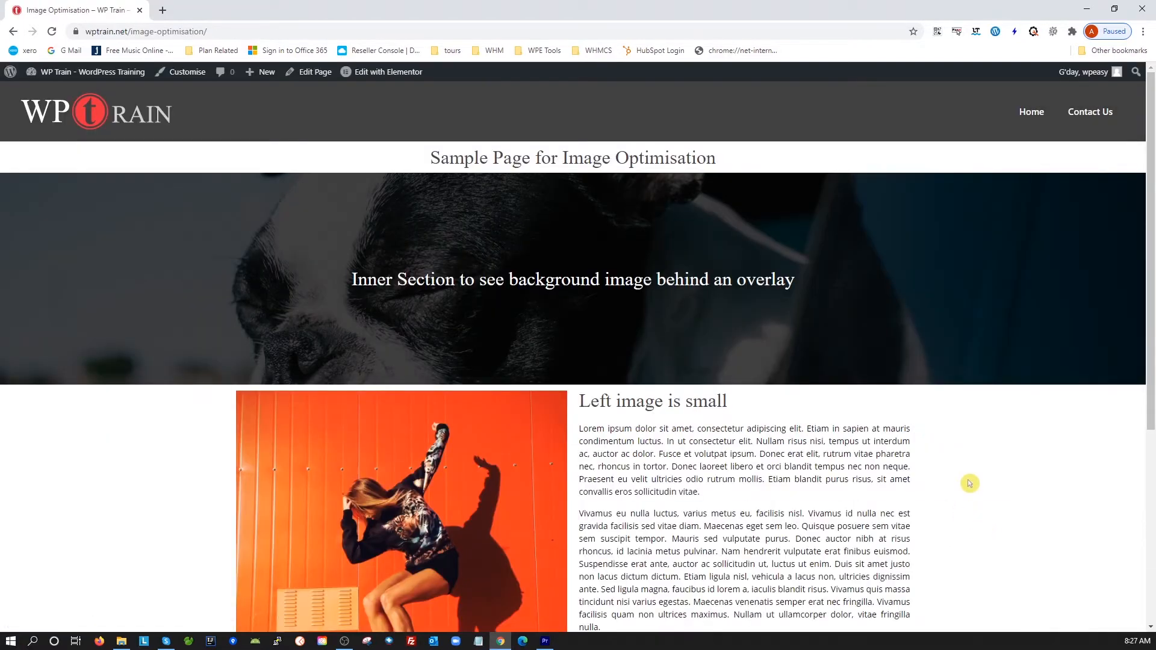
{"action": "scroll", "coordinate": [969, 483], "scroll_direction": "down", "scroll_amount": 5}
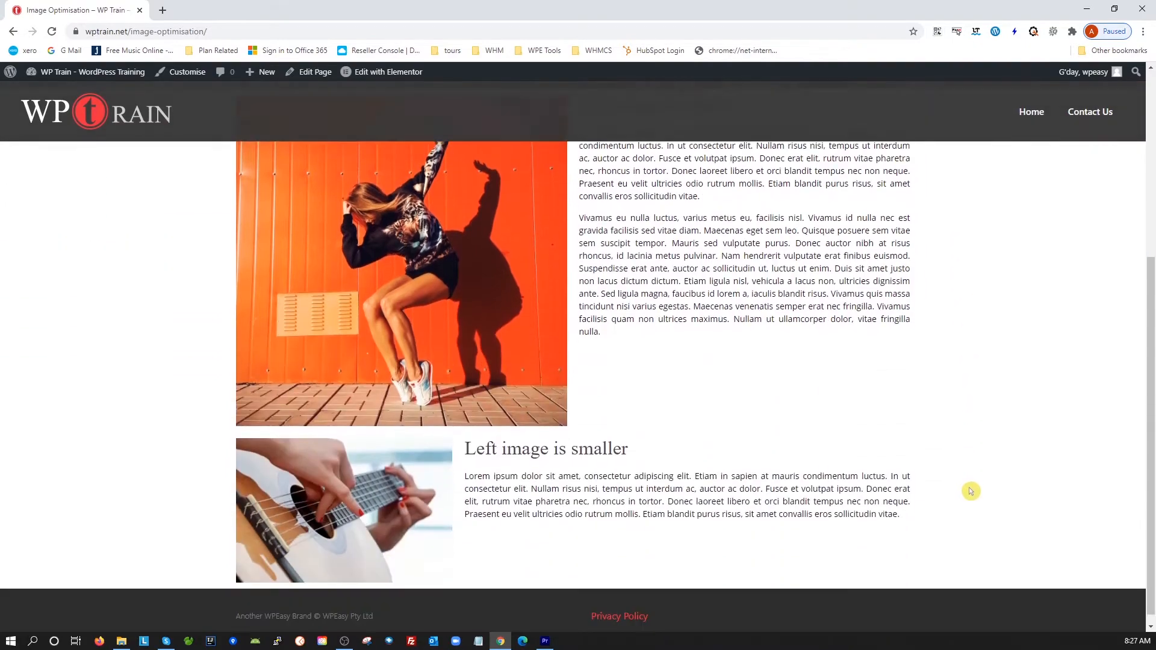
{"action": "scroll", "coordinate": [969, 499], "scroll_direction": "up", "scroll_amount": 5}
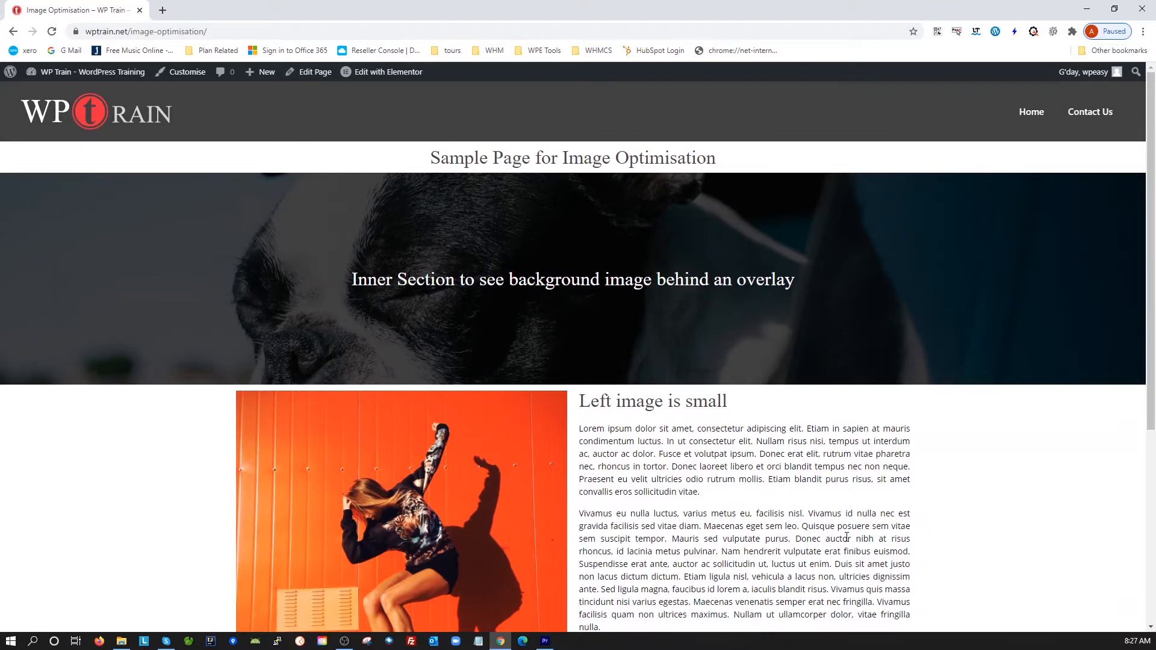
Step: Open the browser's network inspector, turn off the Disable cache option and reload the page to record its requests
{"action": "key", "text": "F12"}
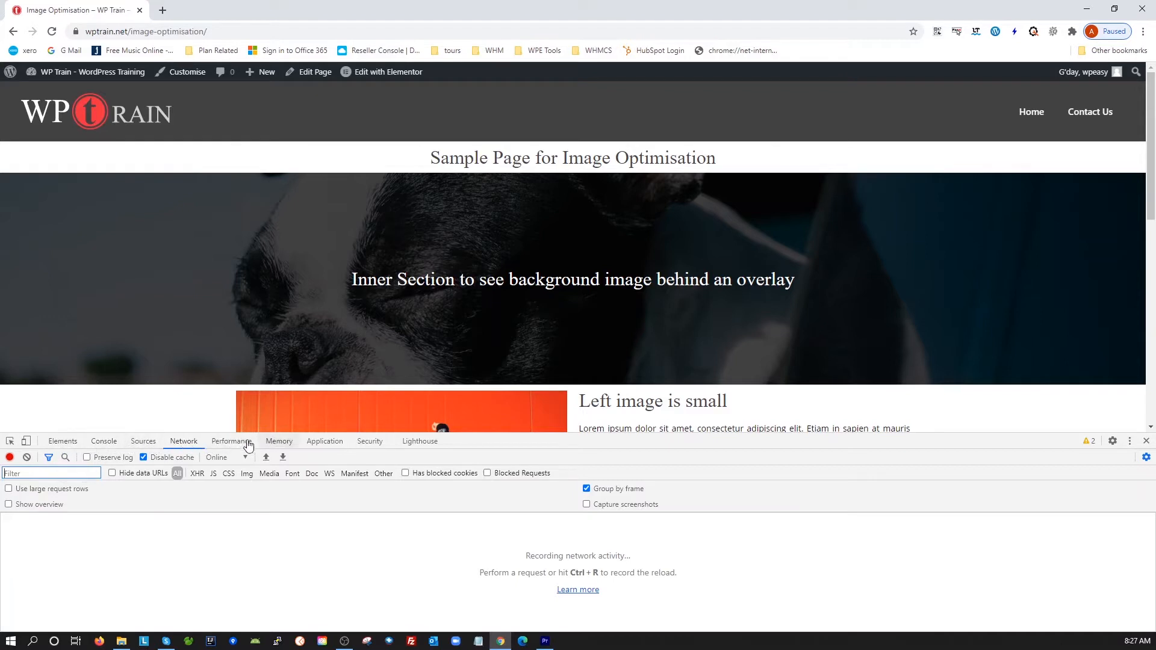
{"action": "left_click", "coordinate": [145, 461]}
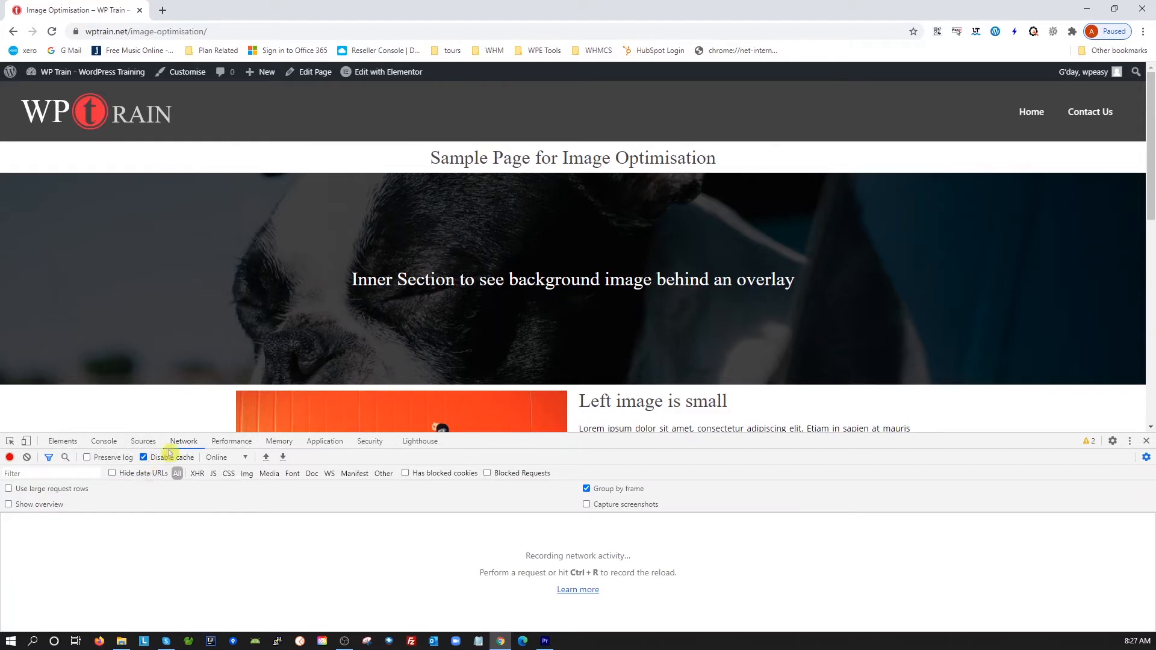
{"action": "left_click", "coordinate": [144, 457]}
{"action": "key", "text": "ctrl+r"}
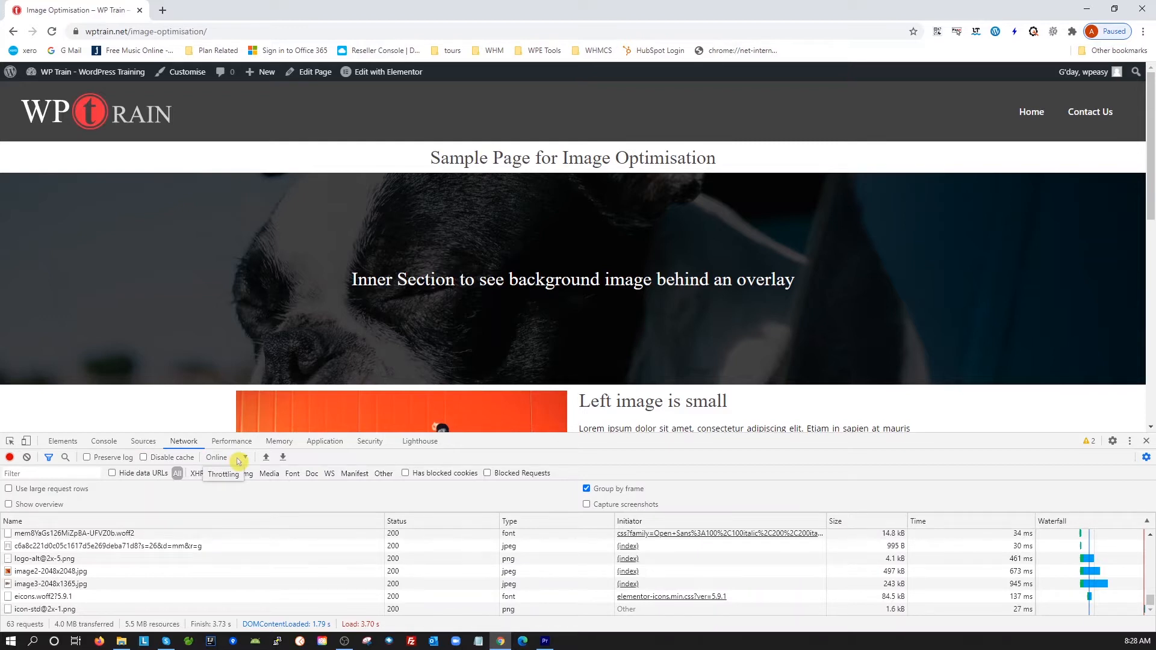
Step: Turn the Disable cache option back on and add a custom throttling profile named NBN12 with a download speed of 7168 kb/s
{"action": "left_click", "coordinate": [144, 458]}
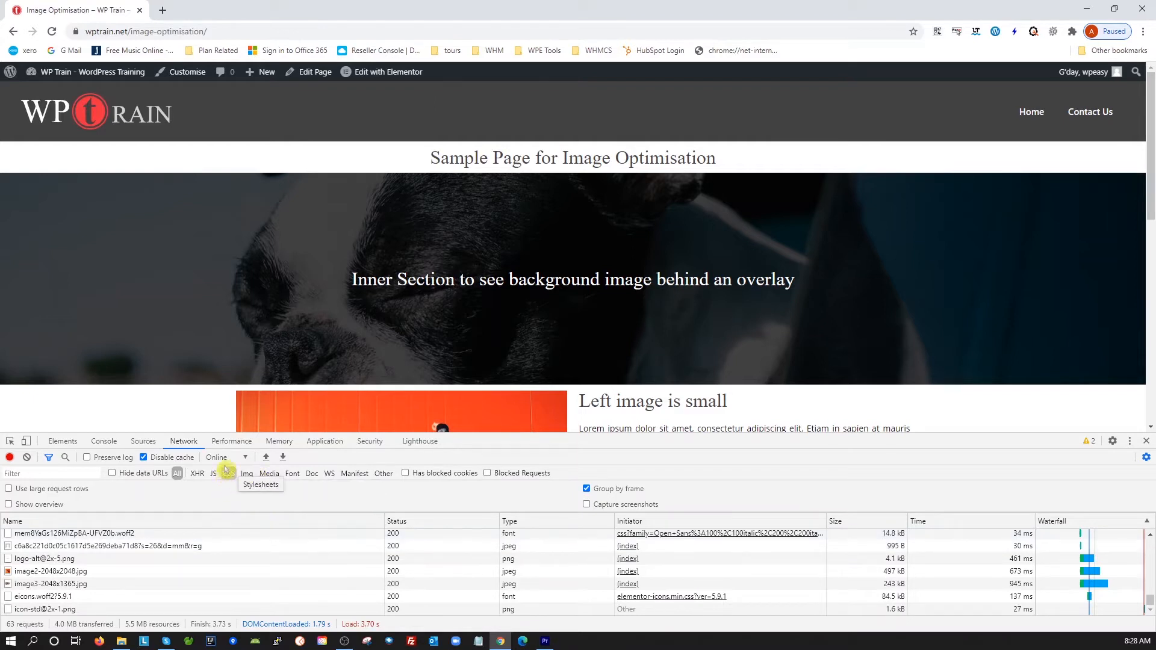
{"action": "left_click", "coordinate": [242, 458]}
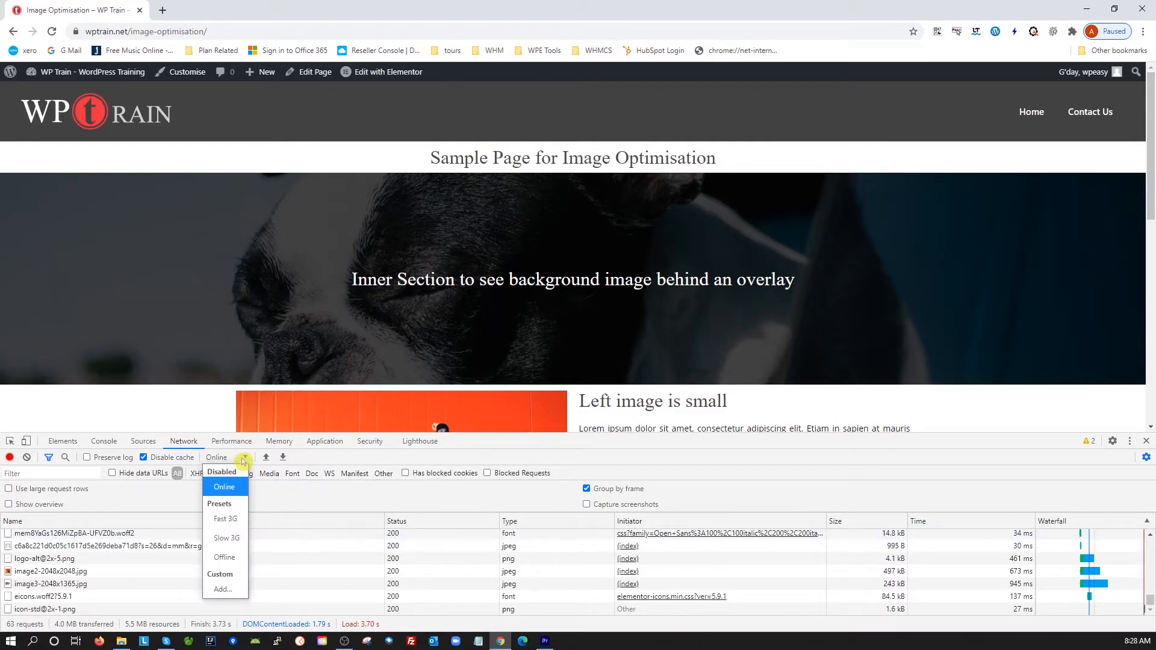
{"action": "left_click", "coordinate": [227, 584]}
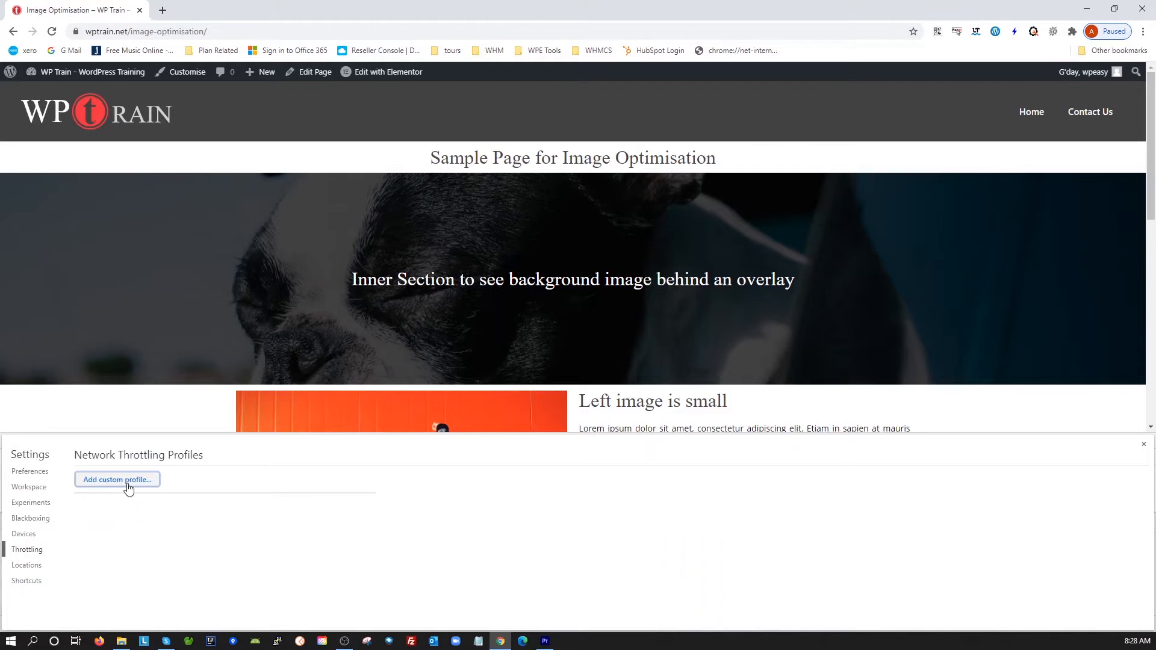
{"action": "left_click", "coordinate": [128, 485]}
{"action": "type", "text": "N"}
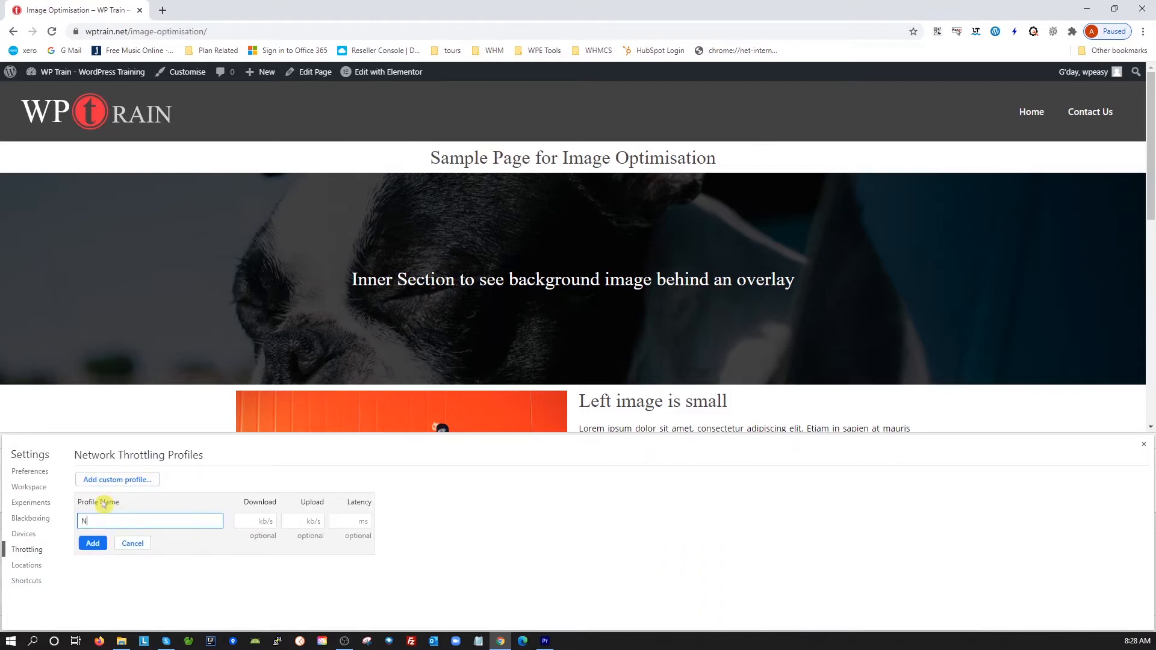
{"action": "type", "text": "BN12"}
{"action": "key", "text": "Tab"}
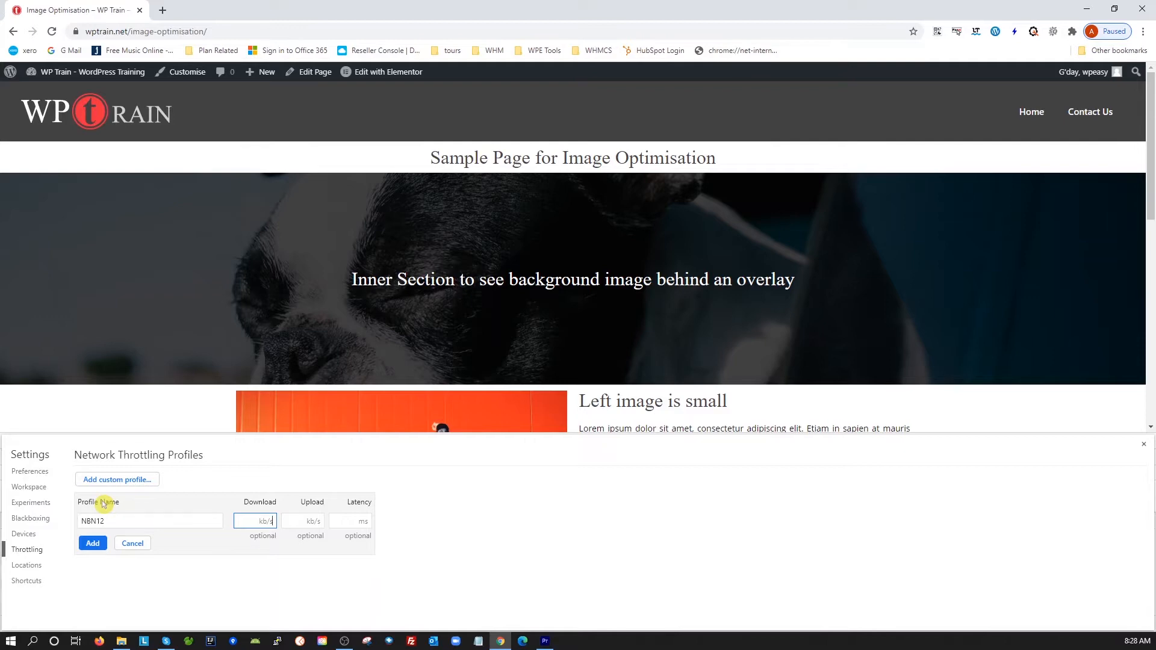
{"action": "type", "text": "7168"}
{"action": "left_click", "coordinate": [94, 545]}
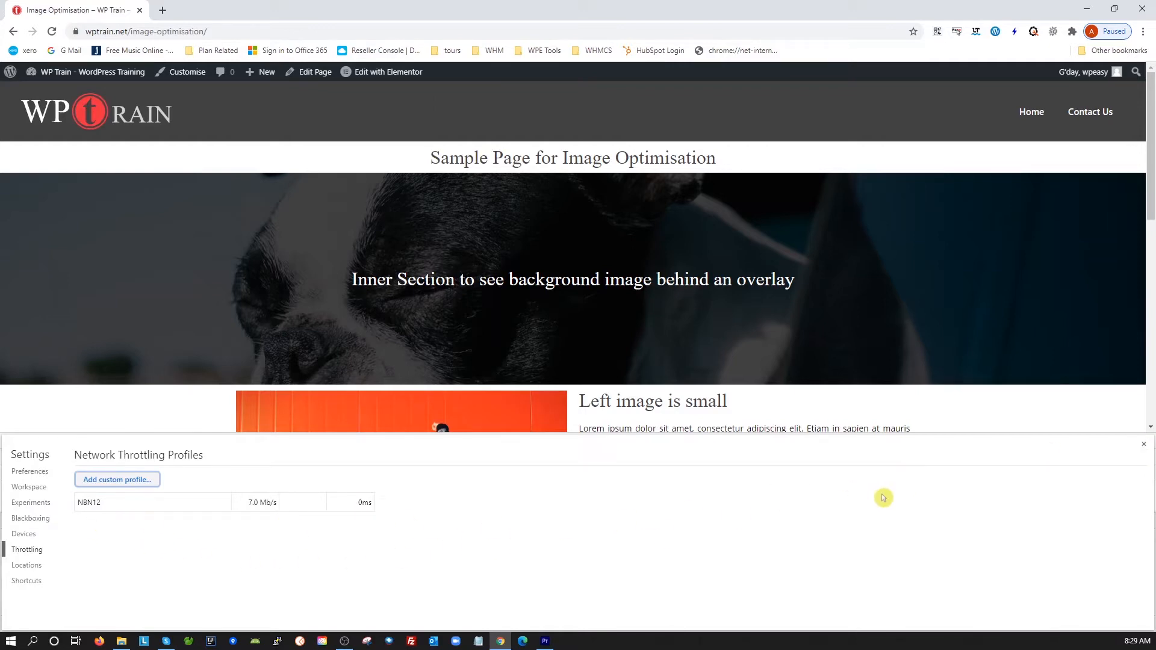
{"action": "left_click", "coordinate": [1145, 446]}
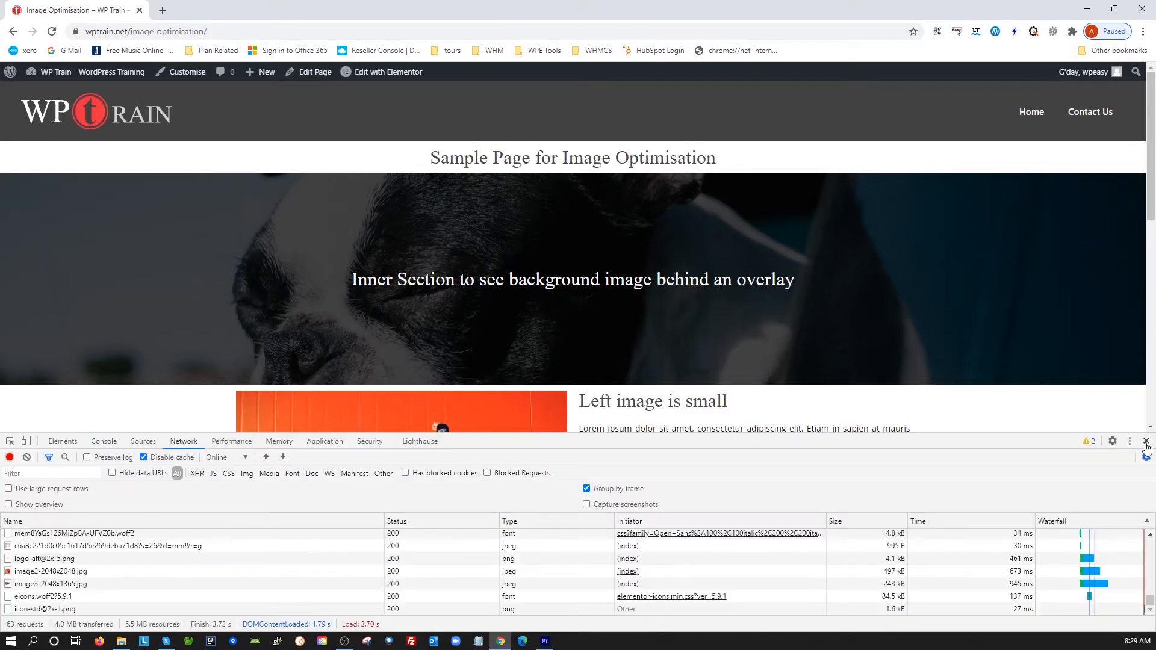
Step: Apply the NBN12 throttling profile, reload the page to record its loading performance, and look over the loaded page
{"action": "left_click", "coordinate": [245, 459]}
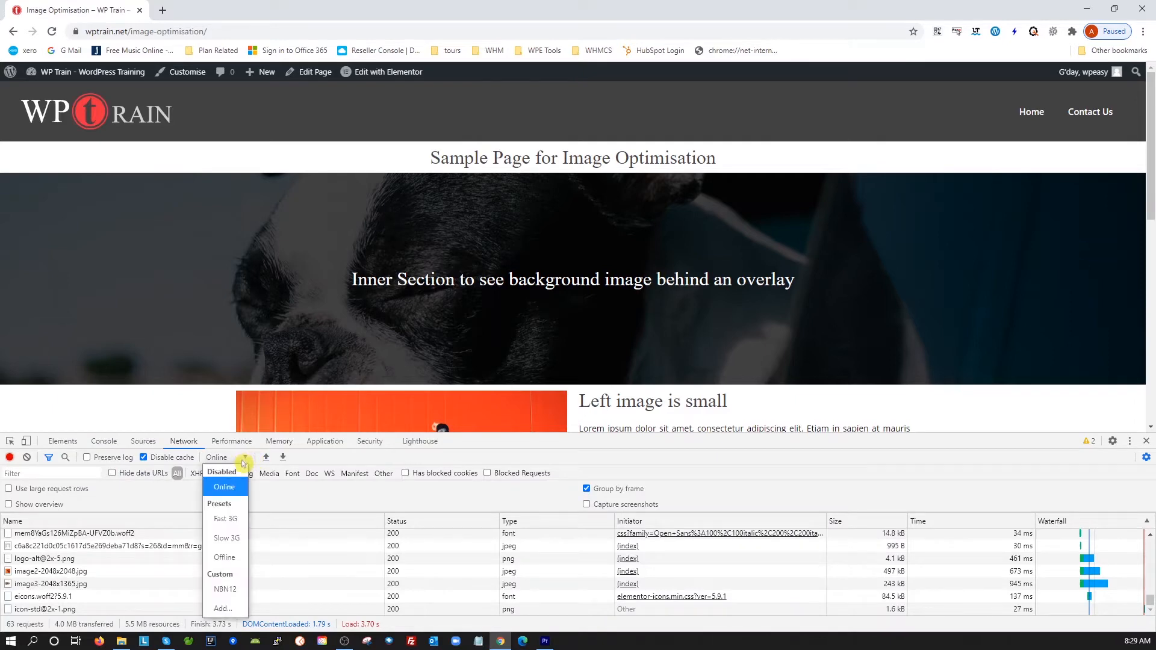
{"action": "left_click", "coordinate": [226, 590]}
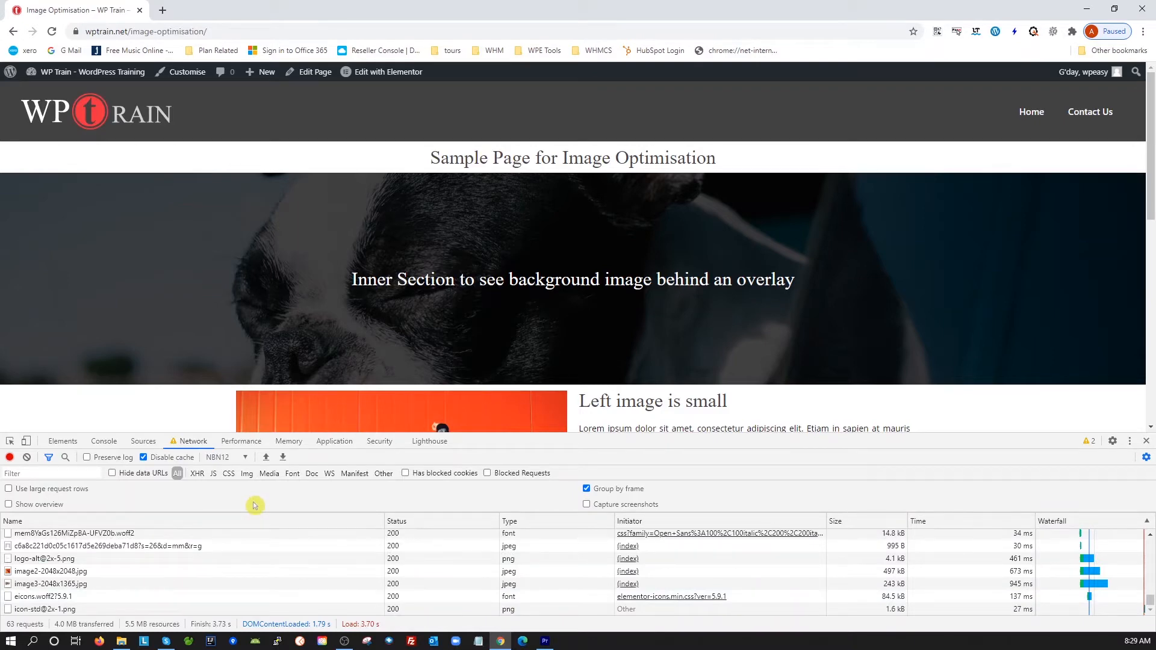
{"action": "key", "text": "F5"}
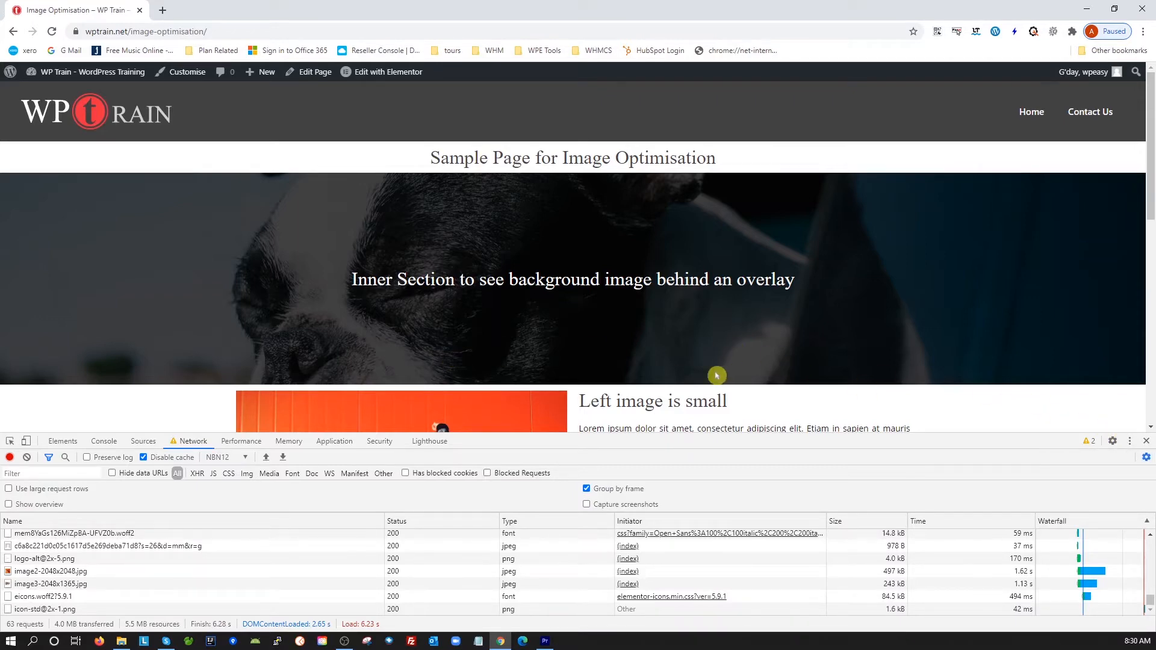
{"action": "scroll", "coordinate": [697, 373], "scroll_direction": "down", "scroll_amount": 2}
{"action": "scroll", "coordinate": [697, 373], "scroll_direction": "down", "scroll_amount": 6}
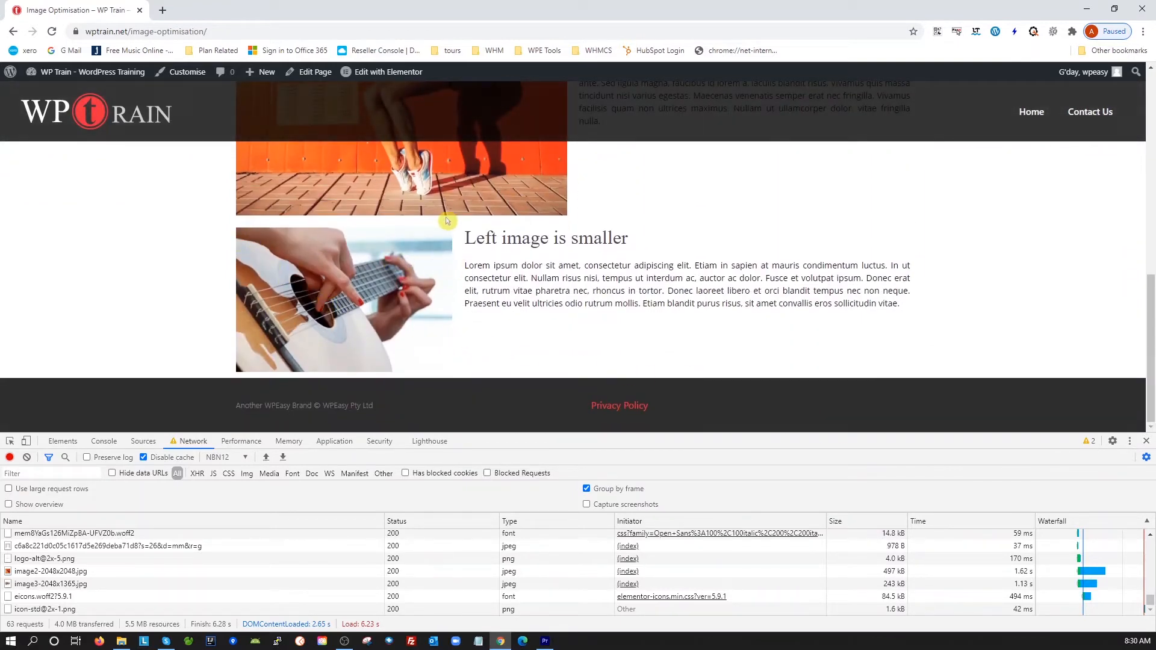
{"action": "scroll", "coordinate": [446, 224], "scroll_direction": "up", "scroll_amount": 5}
{"action": "scroll", "coordinate": [445, 224], "scroll_direction": "up", "scroll_amount": 3}
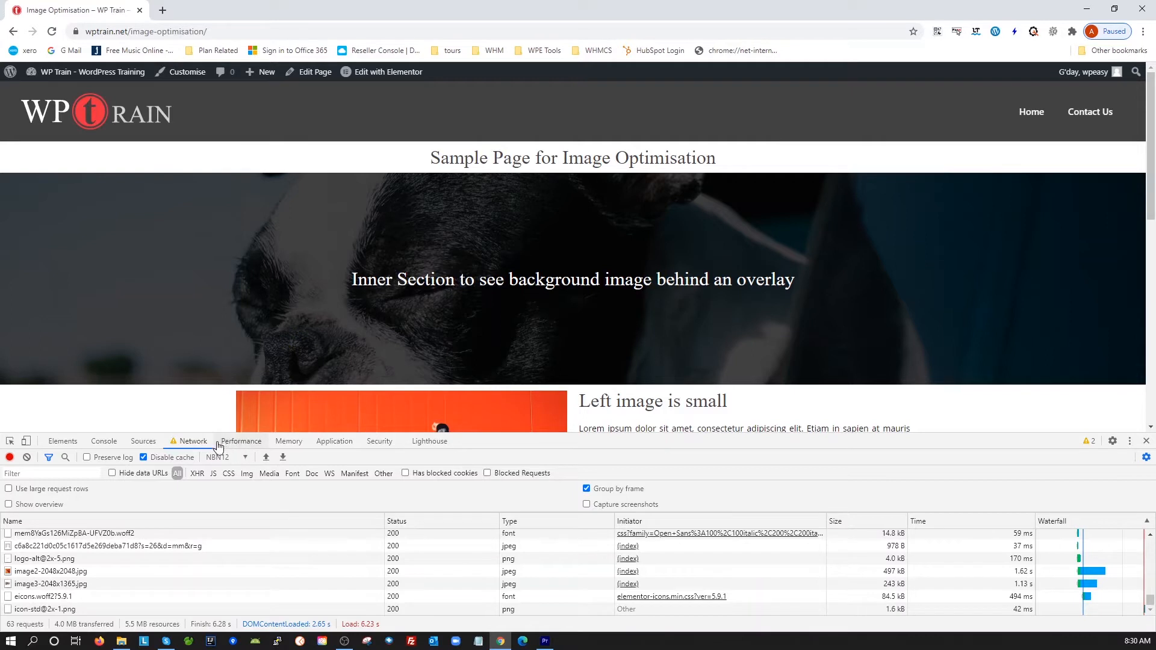
Step: Activate element inspection on the page, and open optimal image sizes.txt from the TEMP Instructional Video Content folder
{"action": "left_click", "coordinate": [9, 445]}
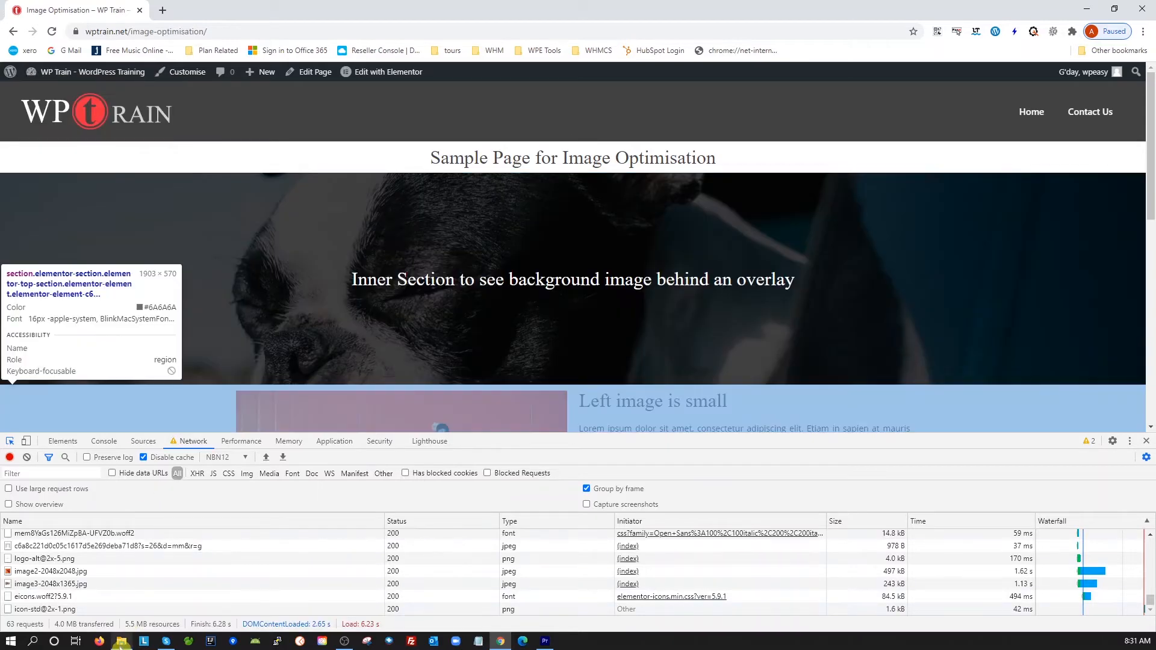
{"action": "left_click", "coordinate": [121, 641]}
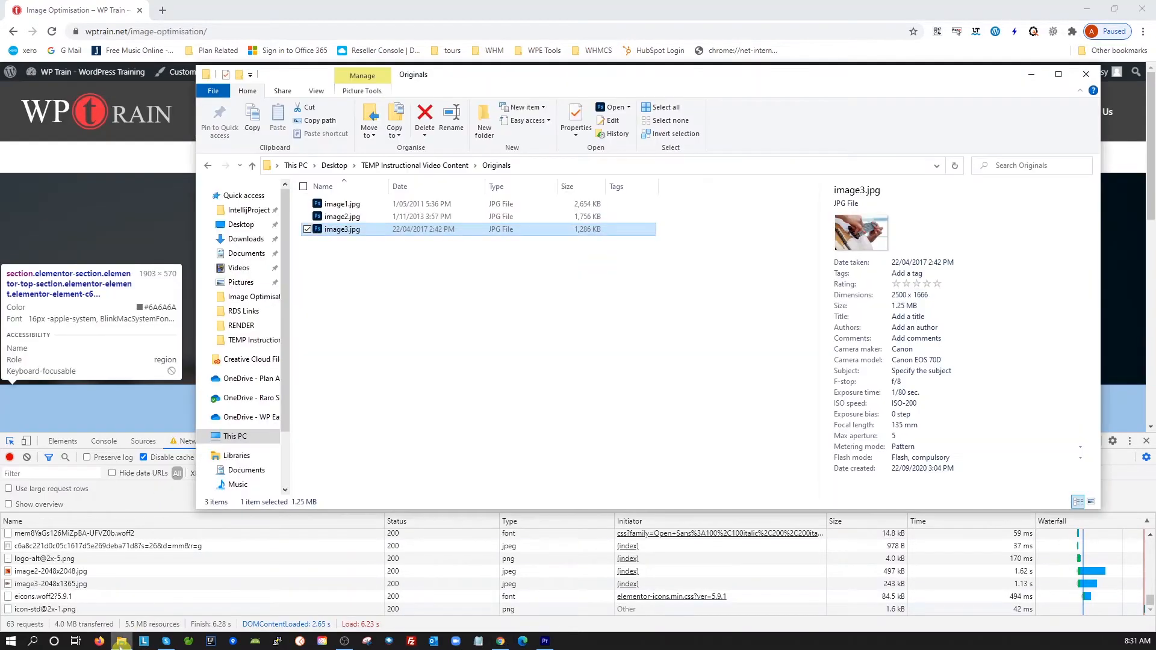
{"action": "left_click", "coordinate": [439, 171]}
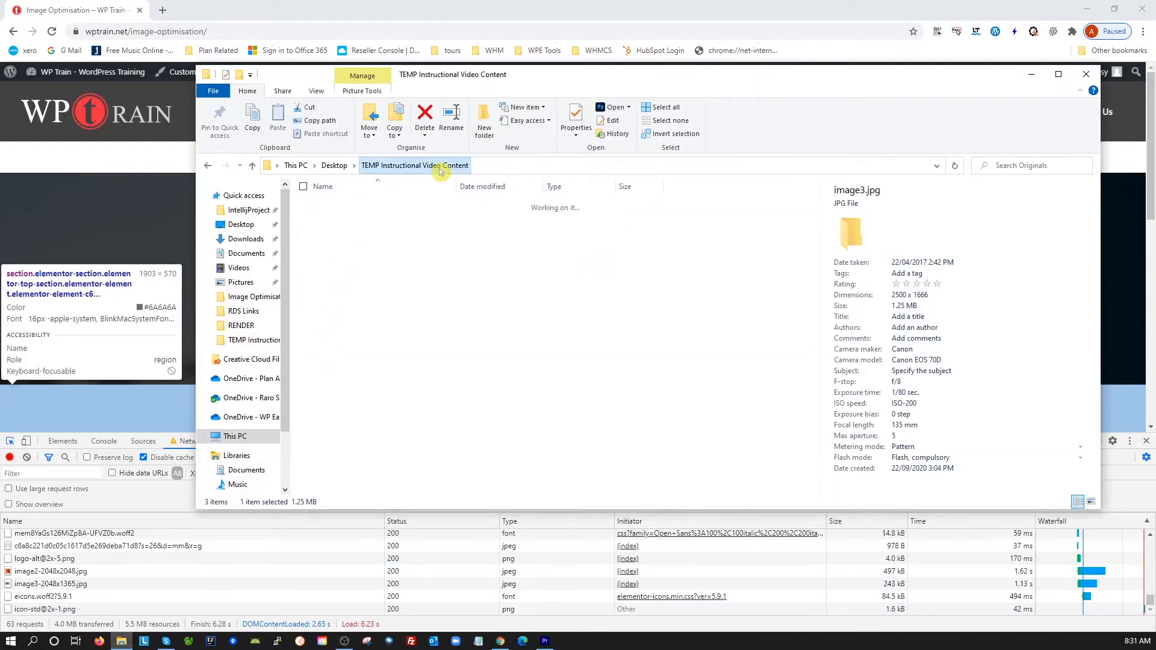
{"action": "left_click", "coordinate": [341, 253]}
{"action": "double_click", "coordinate": [333, 231]}
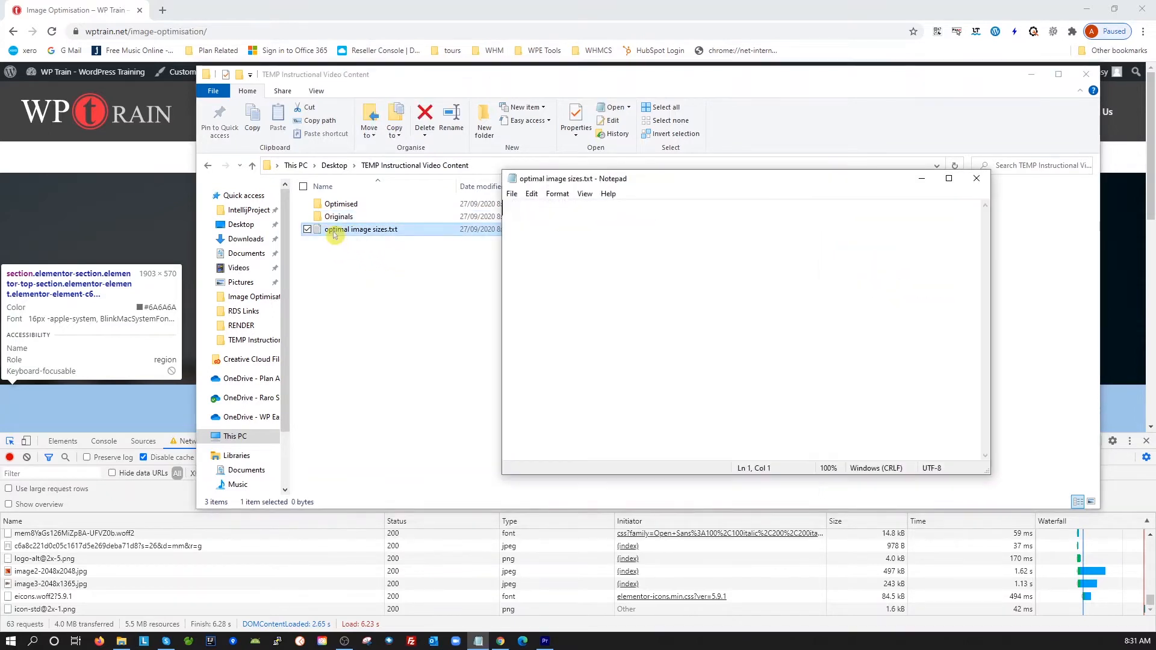
Step: Write "Image 1 - 1900 * 500" in the text file, followed by separate lines "Image 2 -" and "Image 3 -"
{"action": "type", "text": "Image 1 "}
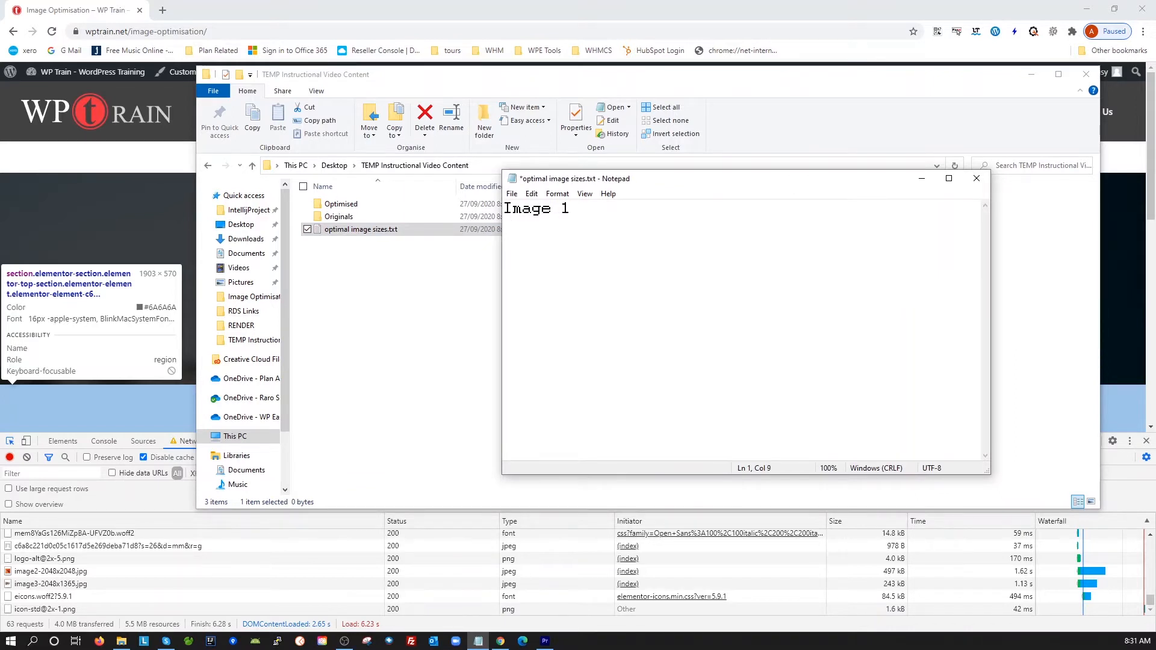
{"action": "type", "text": "- 1900 * 500 "}
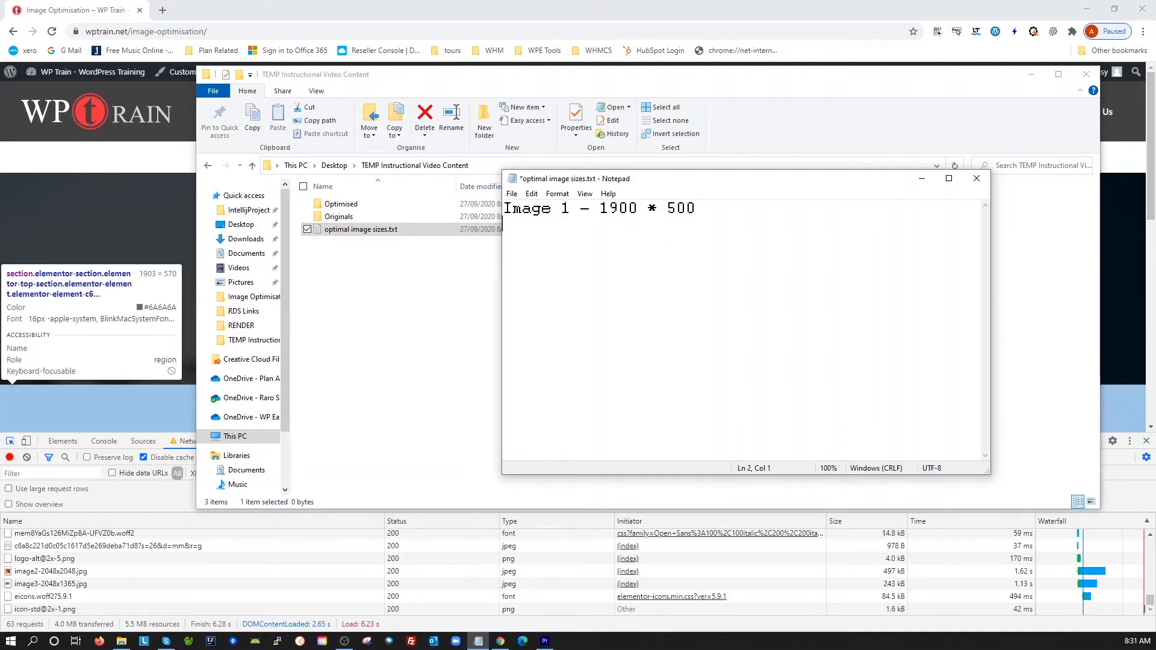
{"action": "type", "text": "Image2"}
{"action": "key", "text": "BackSpace"}
{"action": "type", "text": "2 - Image 3 "}
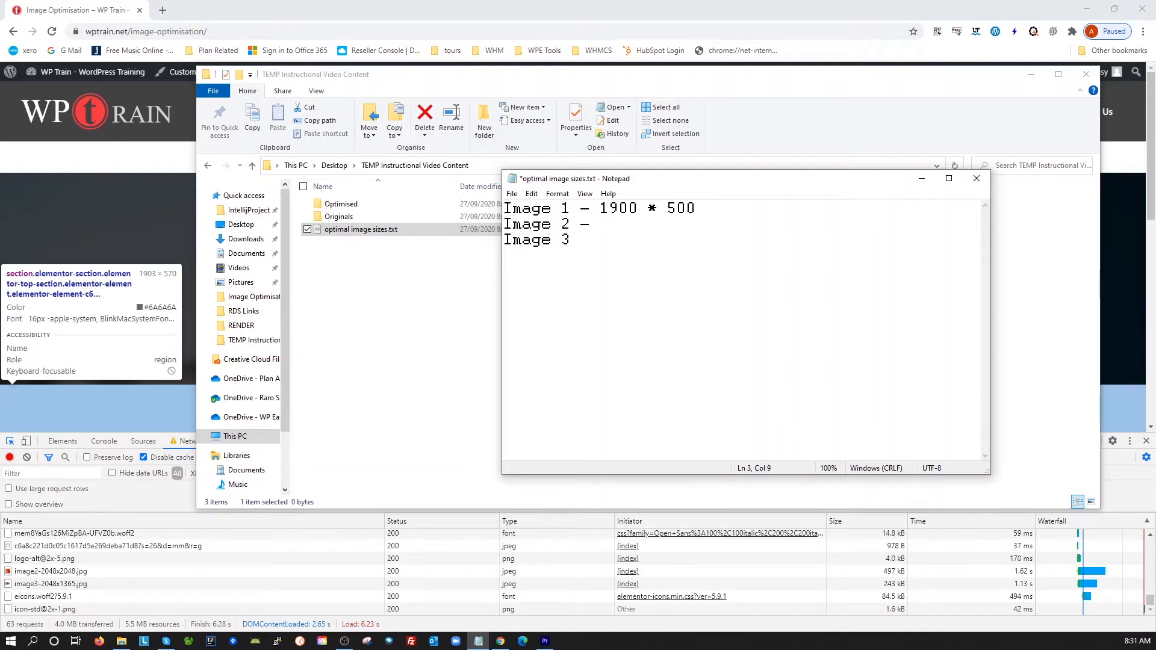
{"action": "type", "text": "-"}
Step: Return to the browser and inspect the displayed dimensions of the images beside "Left image is small" and "Left image is smaller"
{"action": "left_click", "coordinate": [86, 6]}
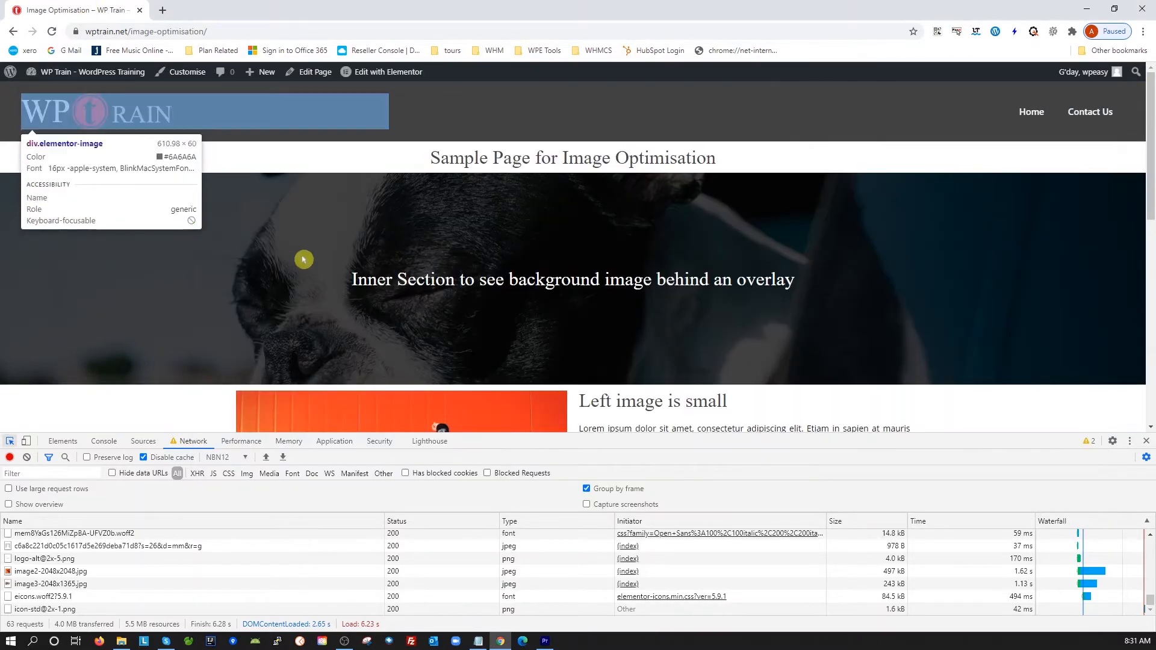
{"action": "scroll", "coordinate": [320, 307], "scroll_direction": "down", "scroll_amount": 2}
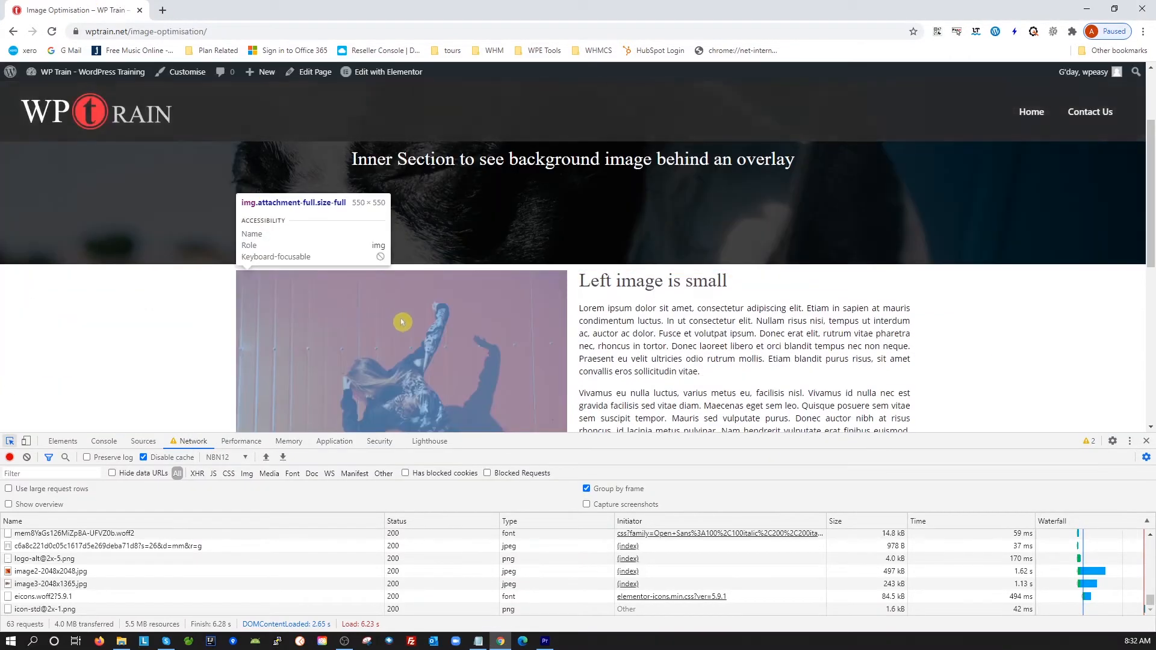
{"action": "scroll", "coordinate": [401, 321], "scroll_direction": "down", "scroll_amount": 1}
{"action": "scroll", "coordinate": [402, 322], "scroll_direction": "up", "scroll_amount": 1}
{"action": "scroll", "coordinate": [400, 322], "scroll_direction": "up", "scroll_amount": 1}
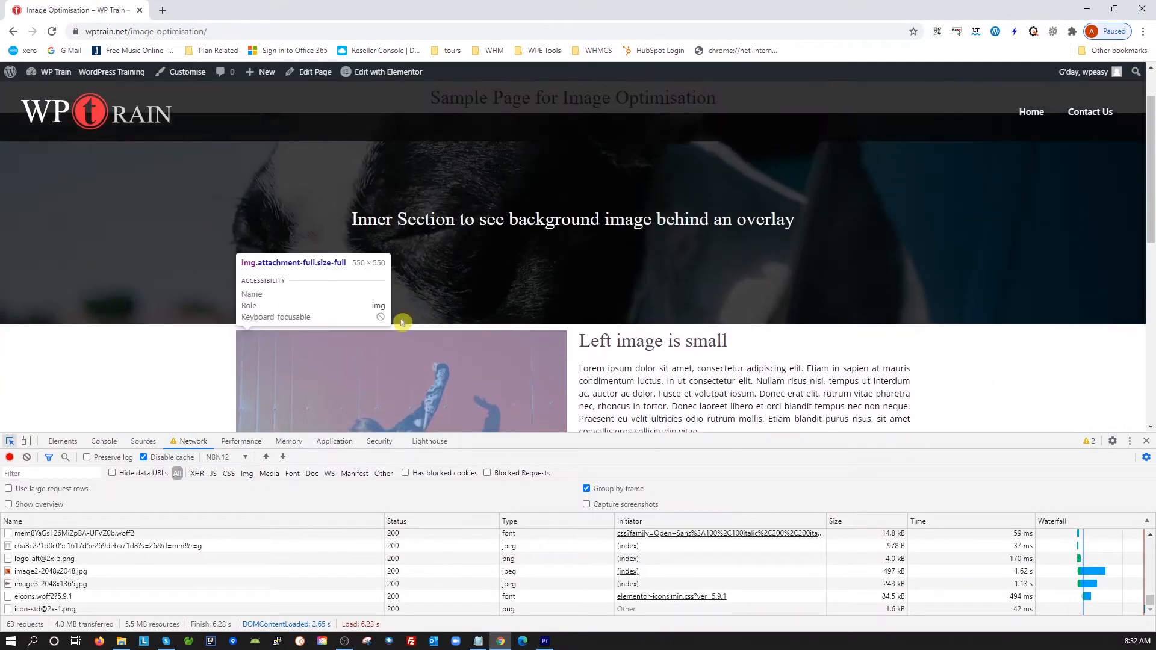
{"action": "scroll", "coordinate": [401, 337], "scroll_direction": "down", "scroll_amount": 1}
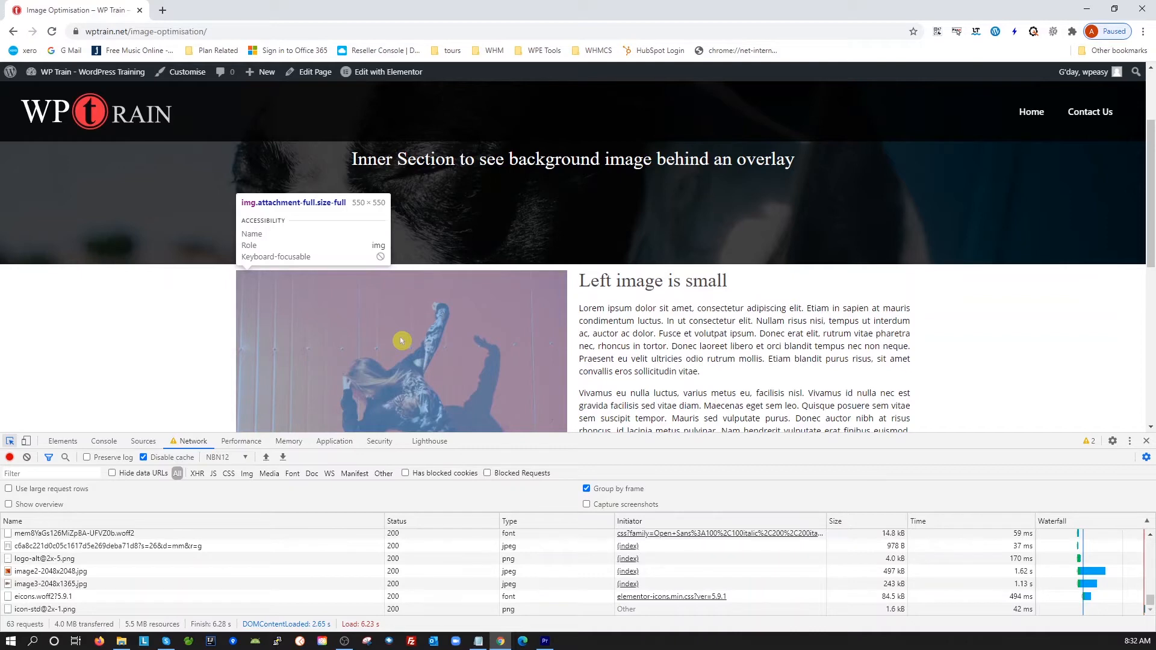
{"action": "scroll", "coordinate": [401, 341], "scroll_direction": "down", "scroll_amount": 6}
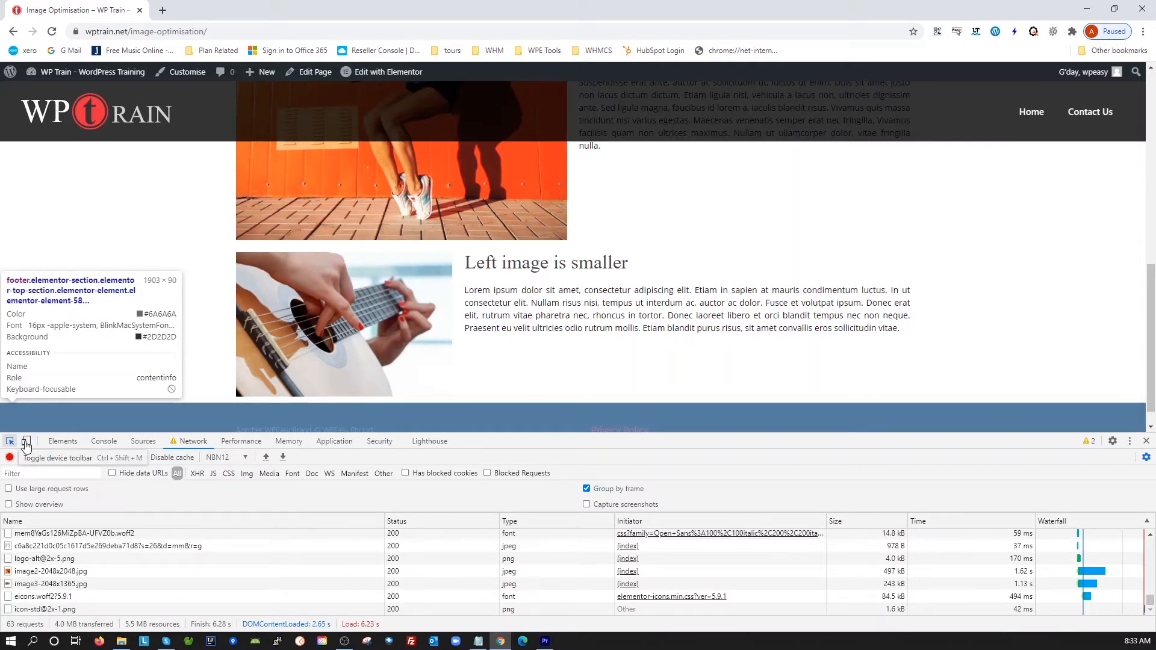
Step: Turn on responsive device emulation for the page, check the device presets, and widen the preview to 867 px
{"action": "left_click", "coordinate": [25, 443]}
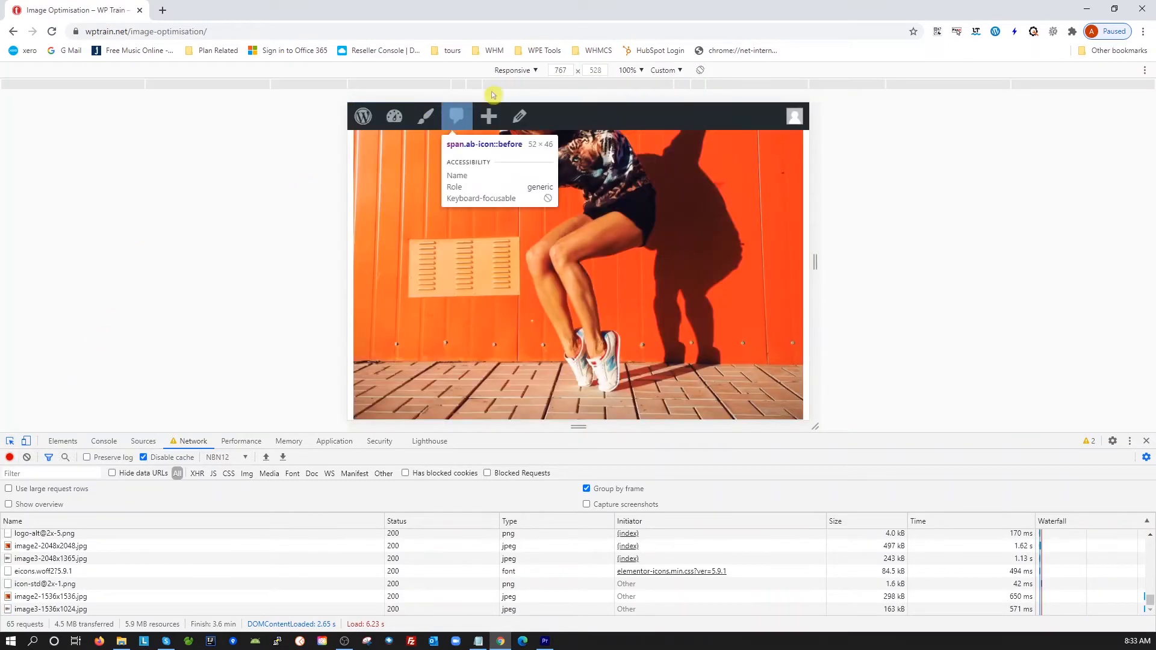
{"action": "left_click", "coordinate": [534, 70]}
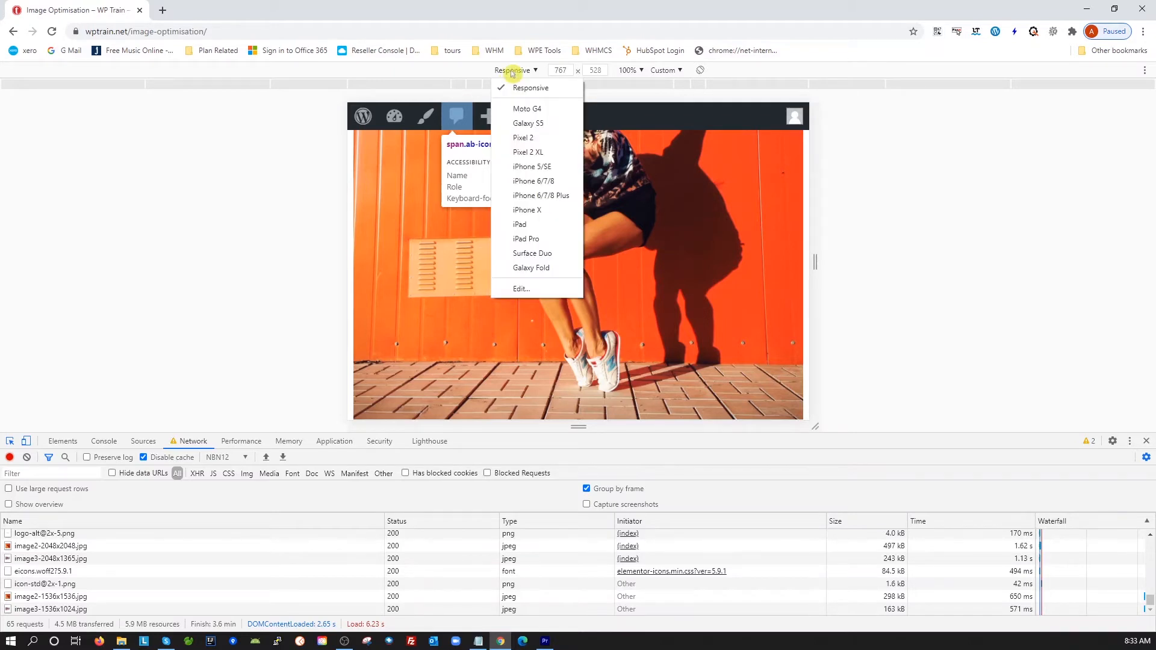
{"action": "left_click", "coordinate": [815, 263]}
{"action": "left_click_drag", "start_coordinate": [815, 263], "coordinate": [846, 263]}
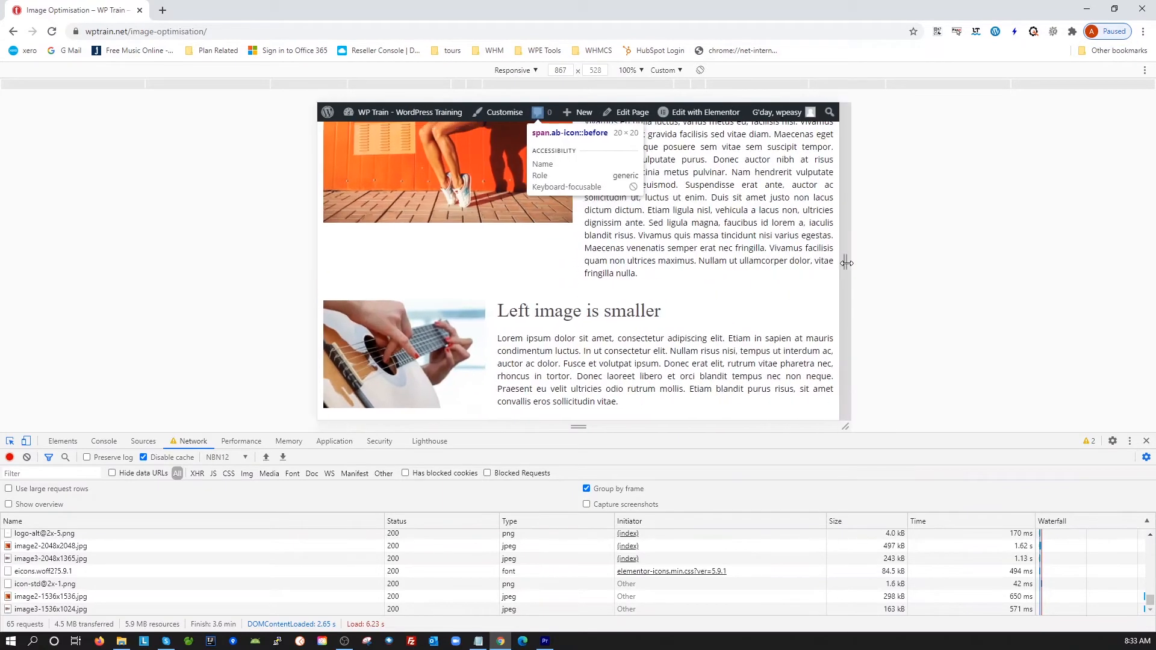
{"action": "scroll", "coordinate": [552, 216], "scroll_direction": "up", "scroll_amount": 5}
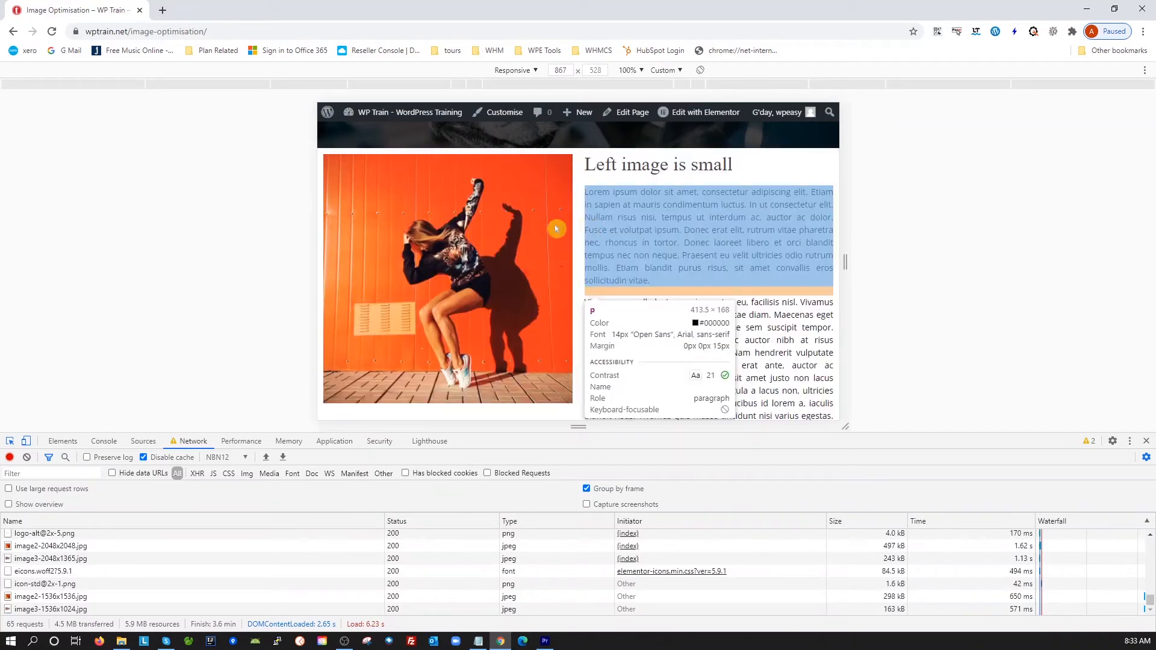
Step: Resize the responsive preview between 749 and 769 px to find the width at which the columns stack
{"action": "left_click_drag", "start_coordinate": [844, 262], "coordinate": [798, 277]}
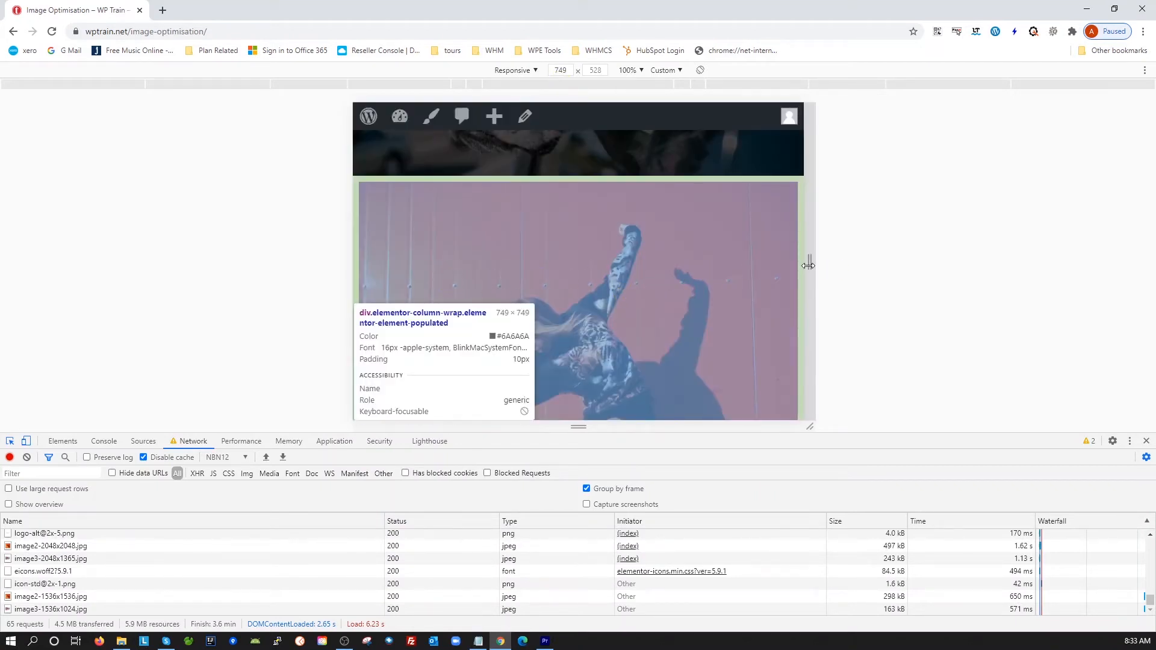
{"action": "left_click_drag", "start_coordinate": [810, 265], "coordinate": [817, 264]}
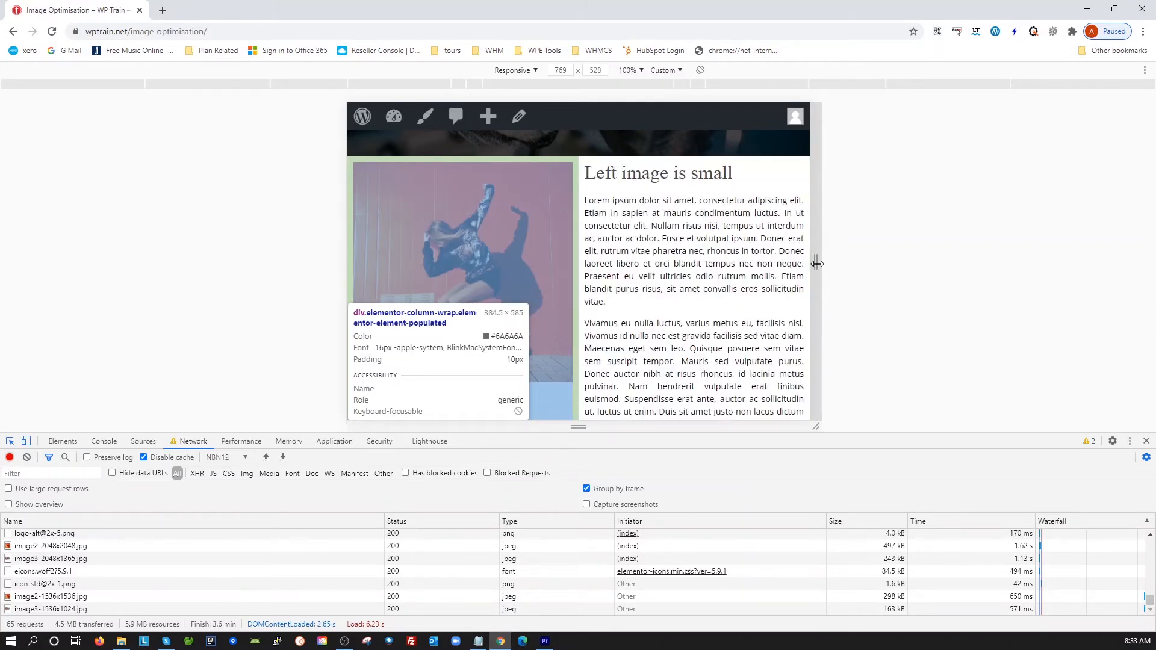
{"action": "left_click_drag", "start_coordinate": [816, 263], "coordinate": [815, 263]}
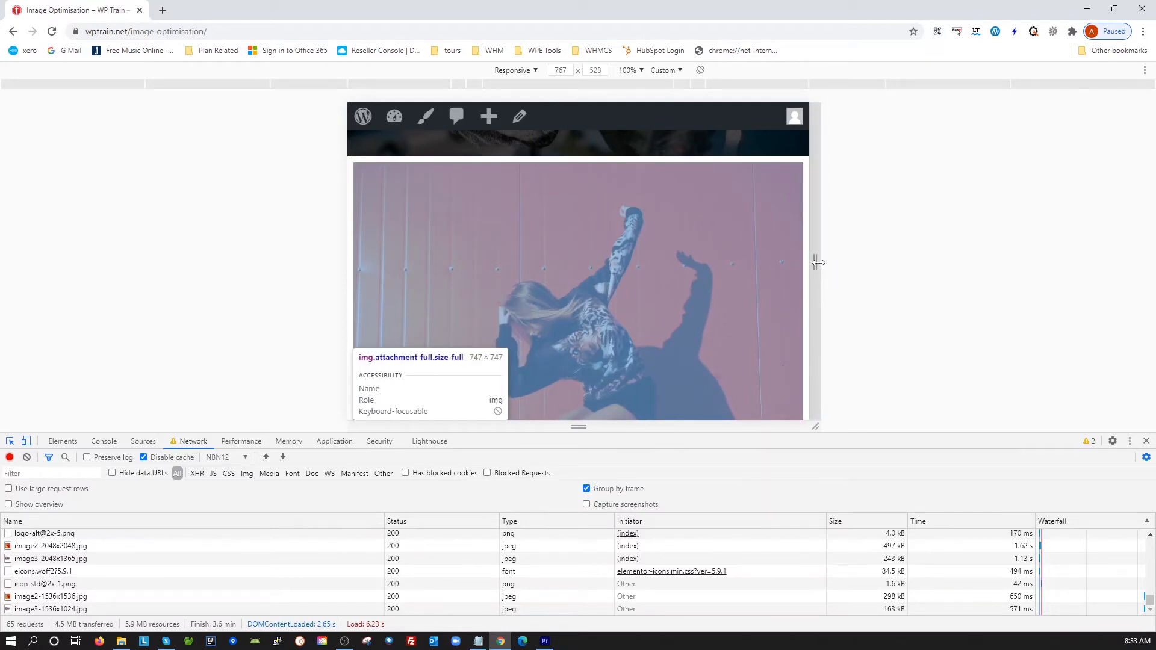
{"action": "left_click_drag", "start_coordinate": [817, 263], "coordinate": [815, 263]}
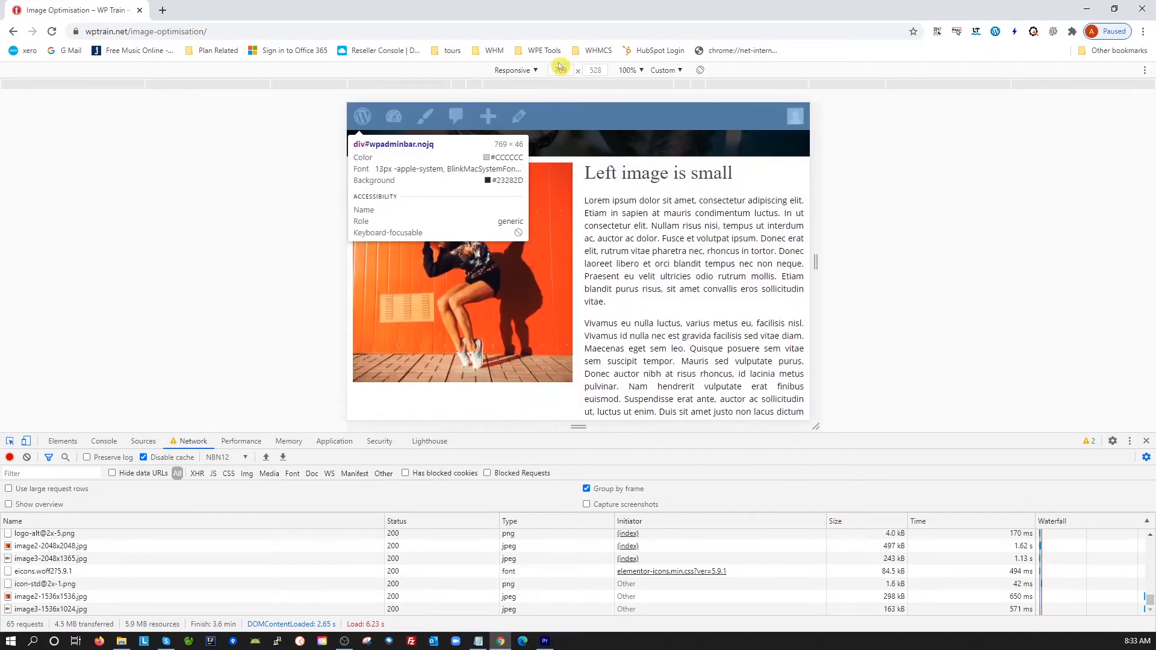
Step: Set the responsive preview width to 767 px
{"action": "double_click", "coordinate": [560, 71]}
{"action": "type", "text": "128"}
{"action": "key", "text": "BackSpace"}
{"action": "type", "text": "7"}
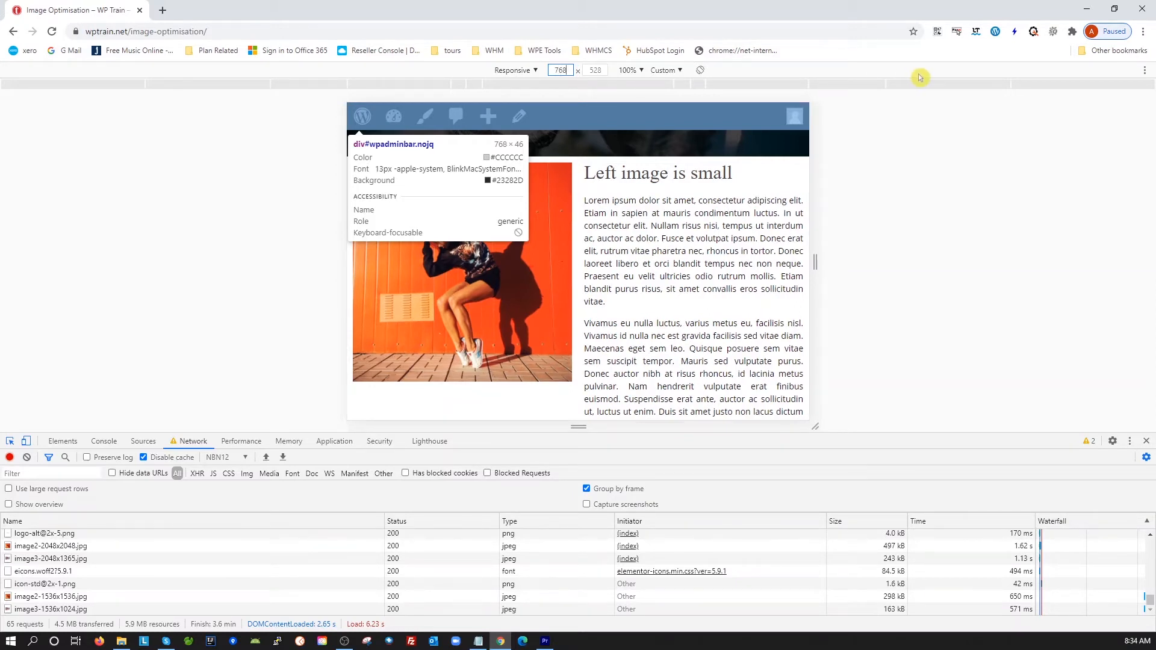
{"action": "key", "text": "Down"}
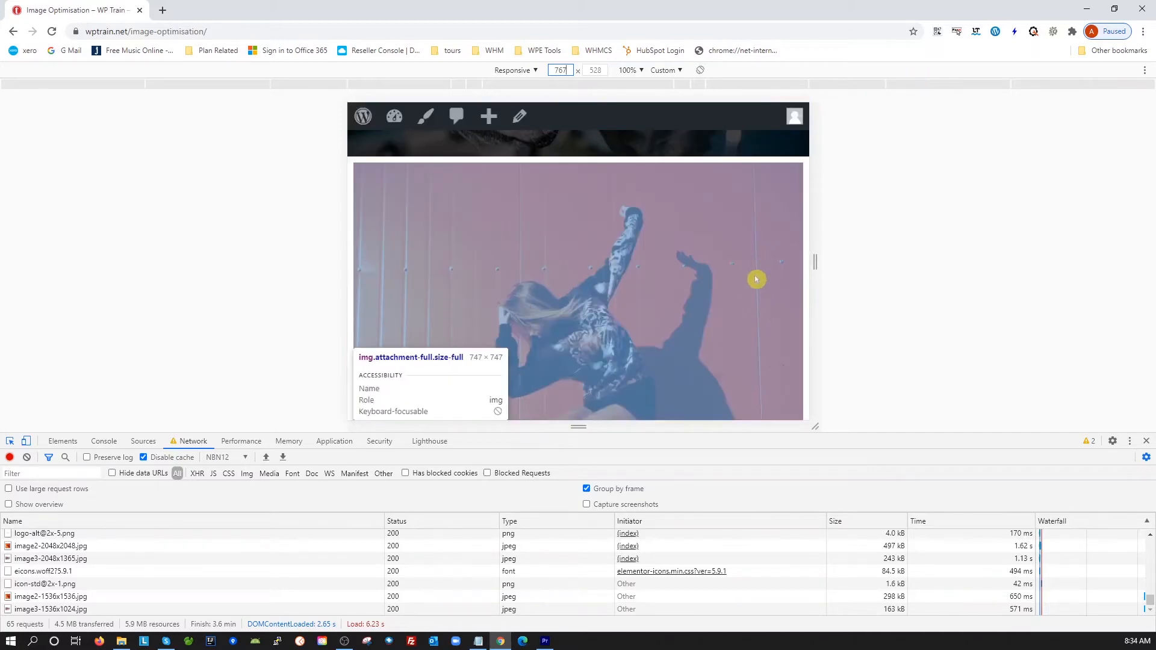
Step: Inspect the displayed dimensions of the guitar image and the dancer image in the stacked layout
{"action": "scroll", "coordinate": [756, 278], "scroll_direction": "down", "scroll_amount": 10}
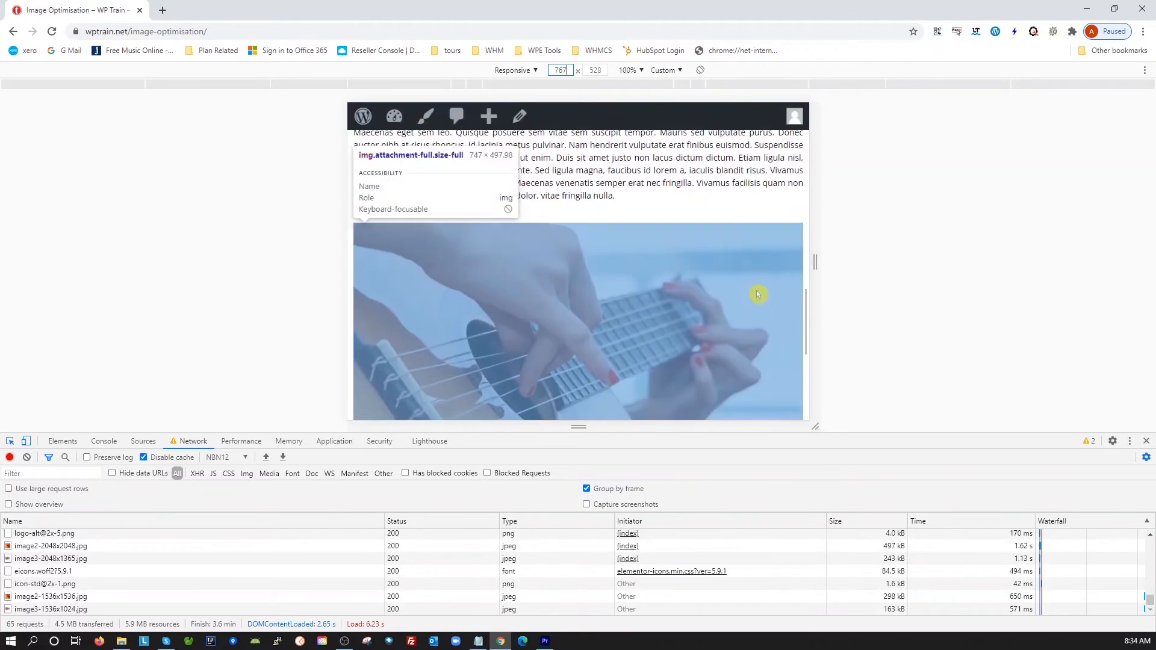
{"action": "scroll", "coordinate": [756, 298], "scroll_direction": "down", "scroll_amount": 2}
{"action": "scroll", "coordinate": [703, 293], "scroll_direction": "up", "scroll_amount": 4}
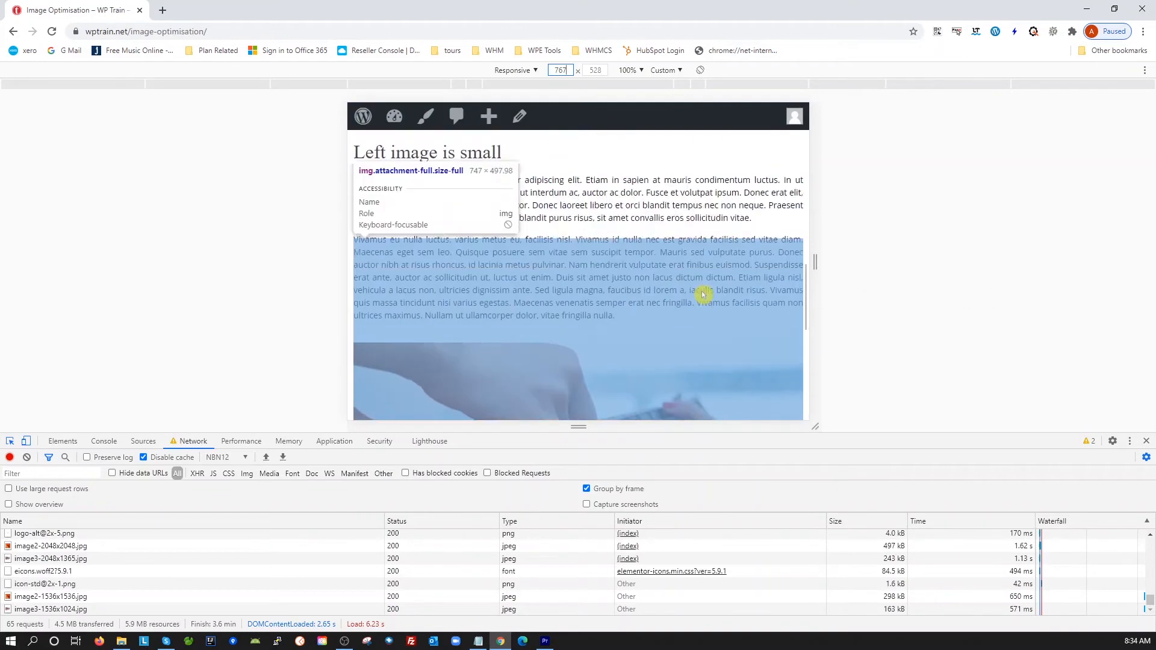
{"action": "scroll", "coordinate": [703, 294], "scroll_direction": "up", "scroll_amount": 5}
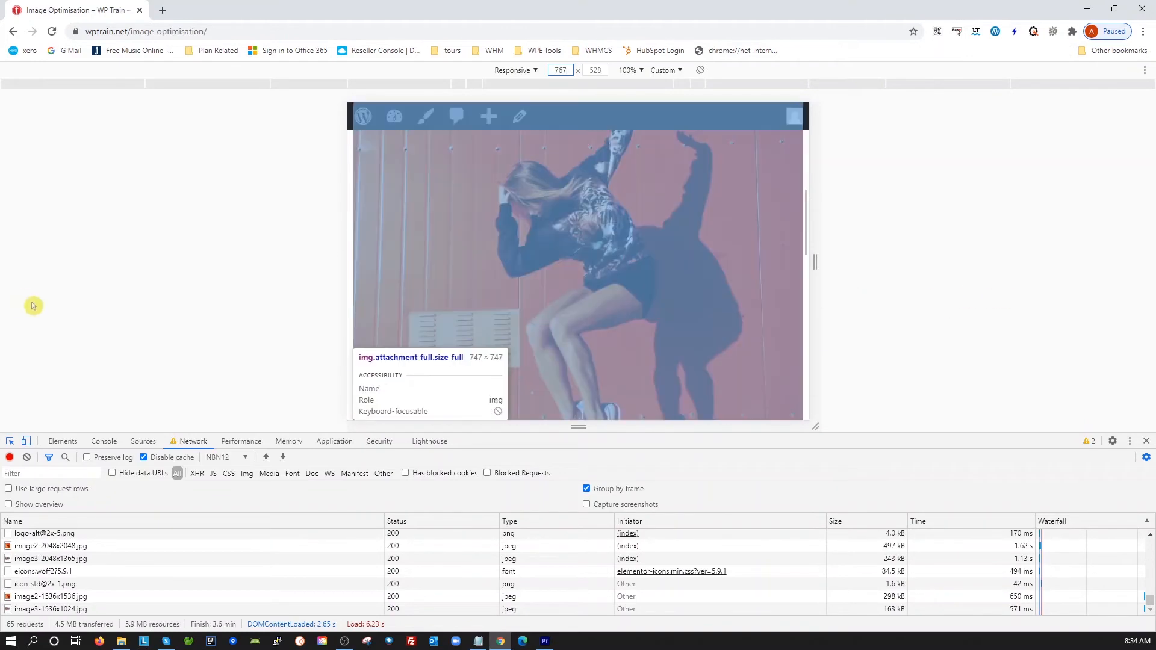
Step: Recheck the dancer image's displayed dimensions and record "750 * 750" for Image 2 in optimal image sizes.txt
{"action": "left_click", "coordinate": [9, 444]}
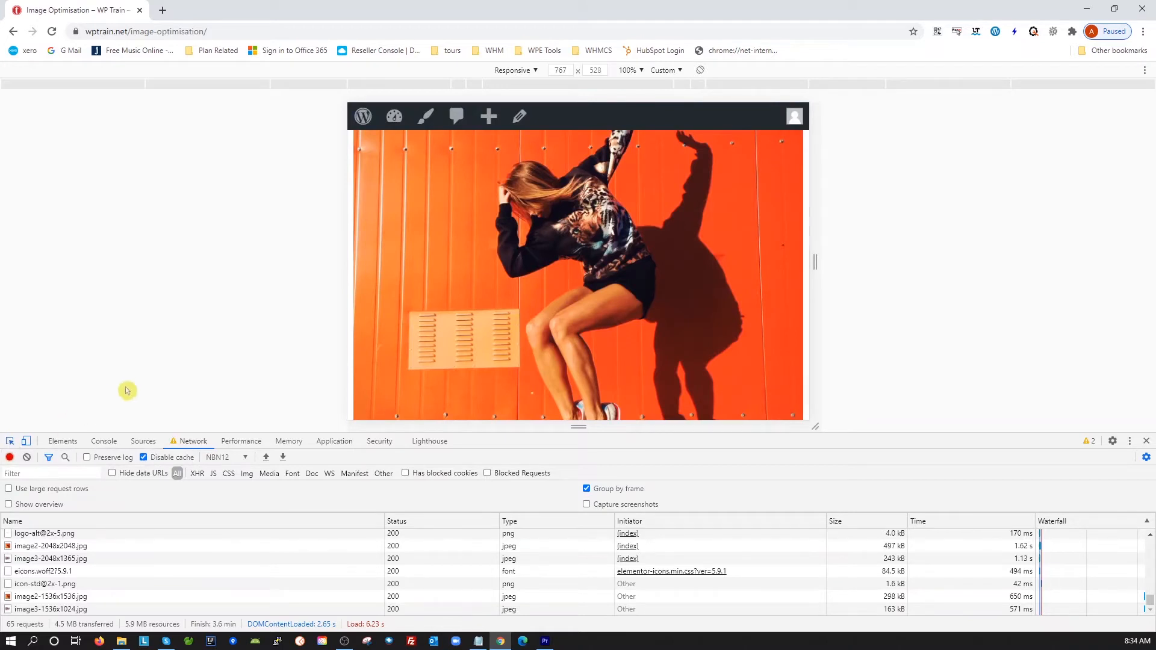
{"action": "mouse_move", "coordinate": [518, 268]}
{"action": "scroll", "coordinate": [517, 268], "scroll_direction": "up", "scroll_amount": 2}
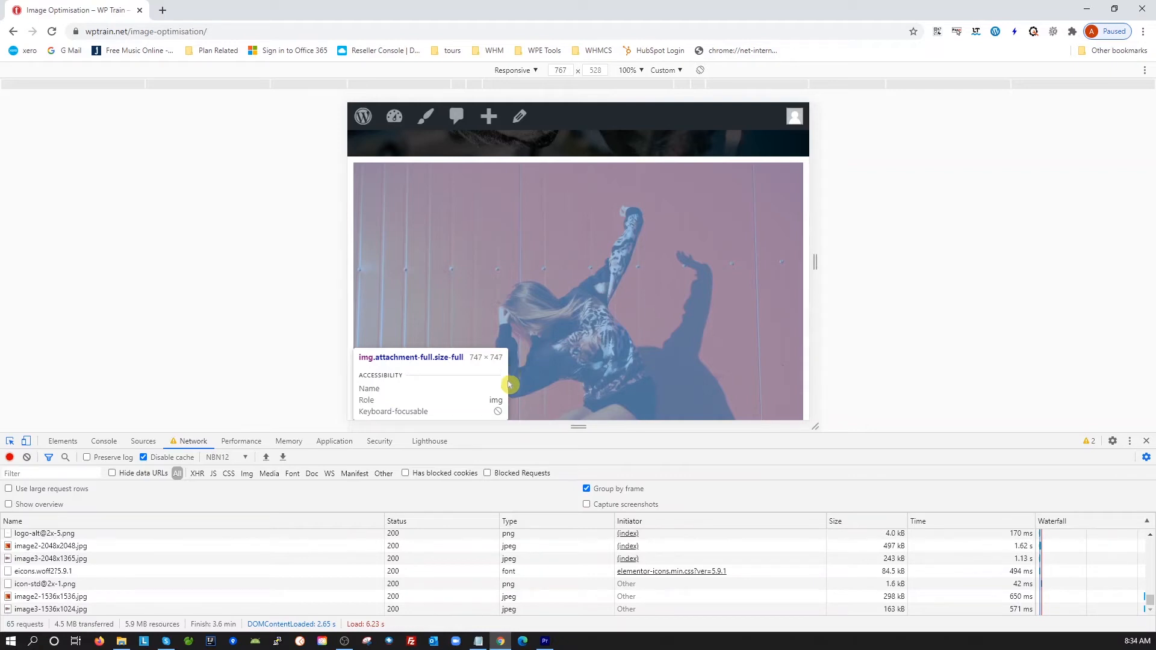
{"action": "left_click", "coordinate": [478, 641]}
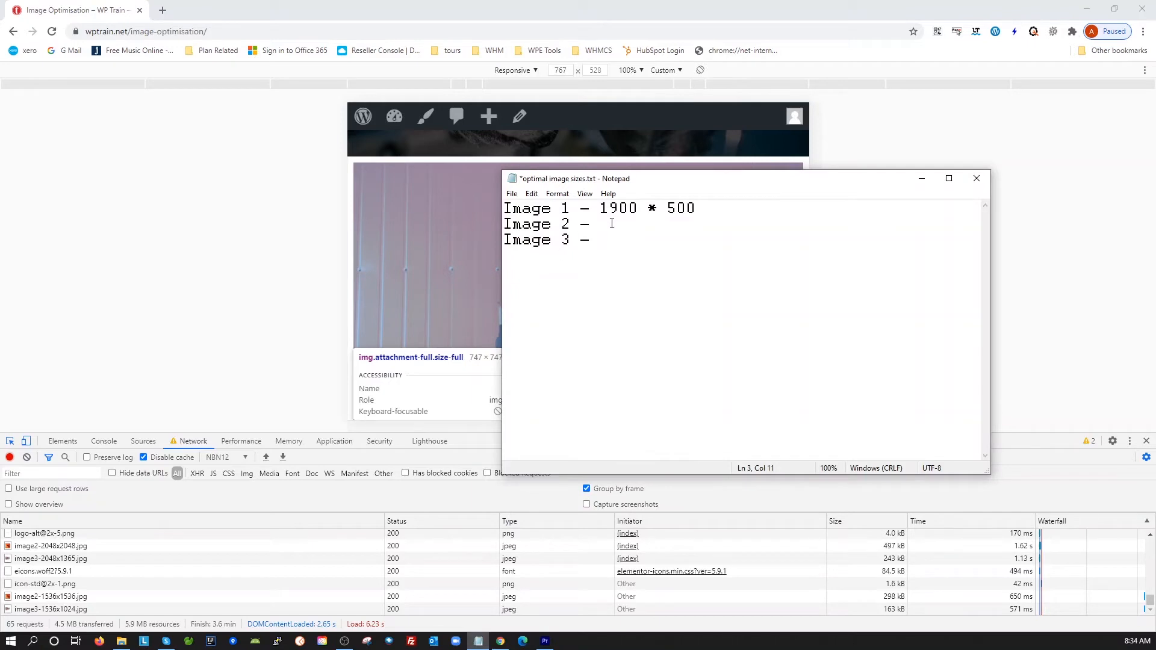
{"action": "type", "text": "750 * 750"}
Step: Inspect the guitar image's displayed dimensions on the page and record "750 500" for Image 3 in the text file
{"action": "scroll", "coordinate": [382, 278], "scroll_direction": "down", "scroll_amount": 2}
{"action": "left_click", "coordinate": [275, 280]}
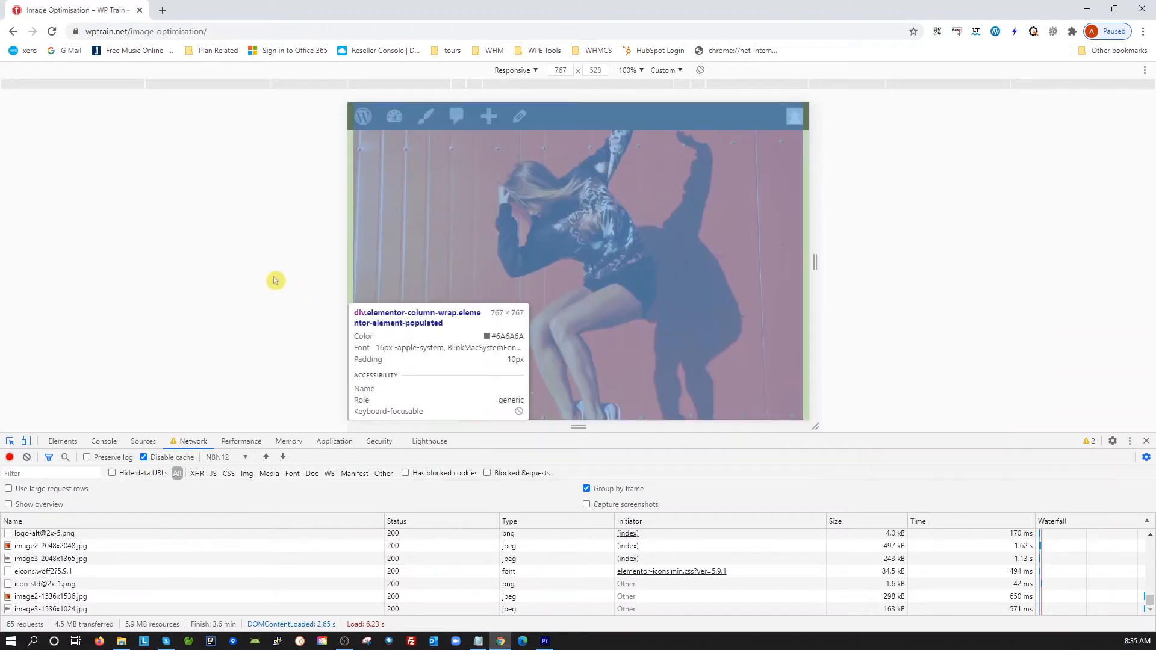
{"action": "scroll", "coordinate": [582, 272], "scroll_direction": "down", "scroll_amount": 8}
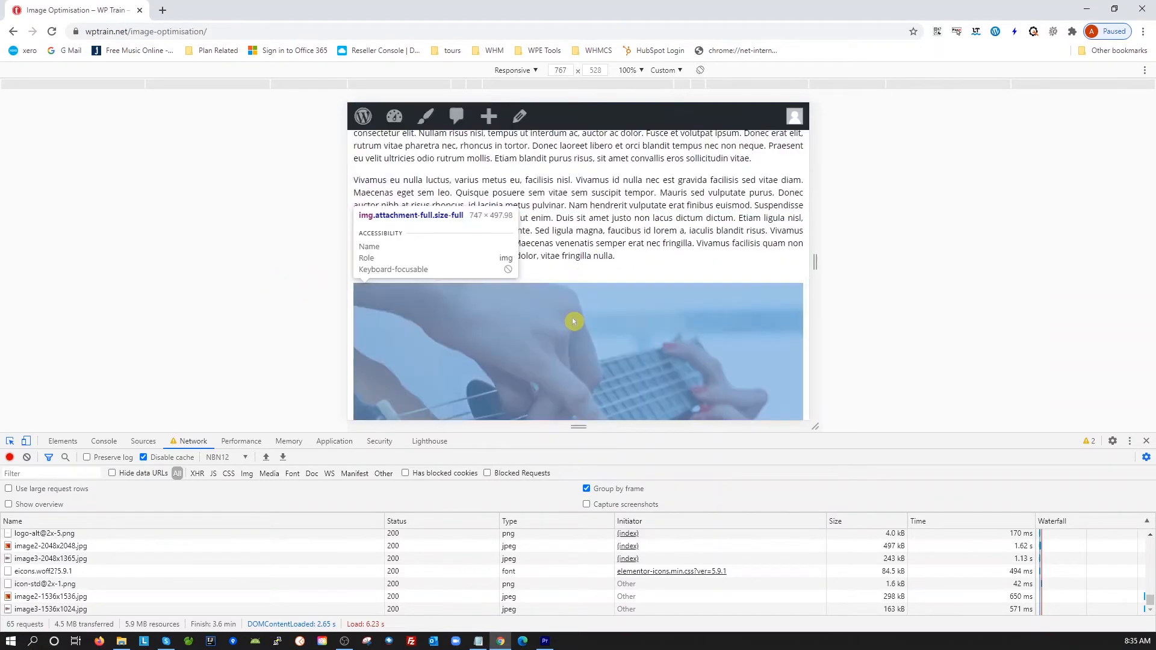
{"action": "scroll", "coordinate": [573, 321], "scroll_direction": "down", "scroll_amount": 1}
{"action": "scroll", "coordinate": [547, 297], "scroll_direction": "up", "scroll_amount": 1}
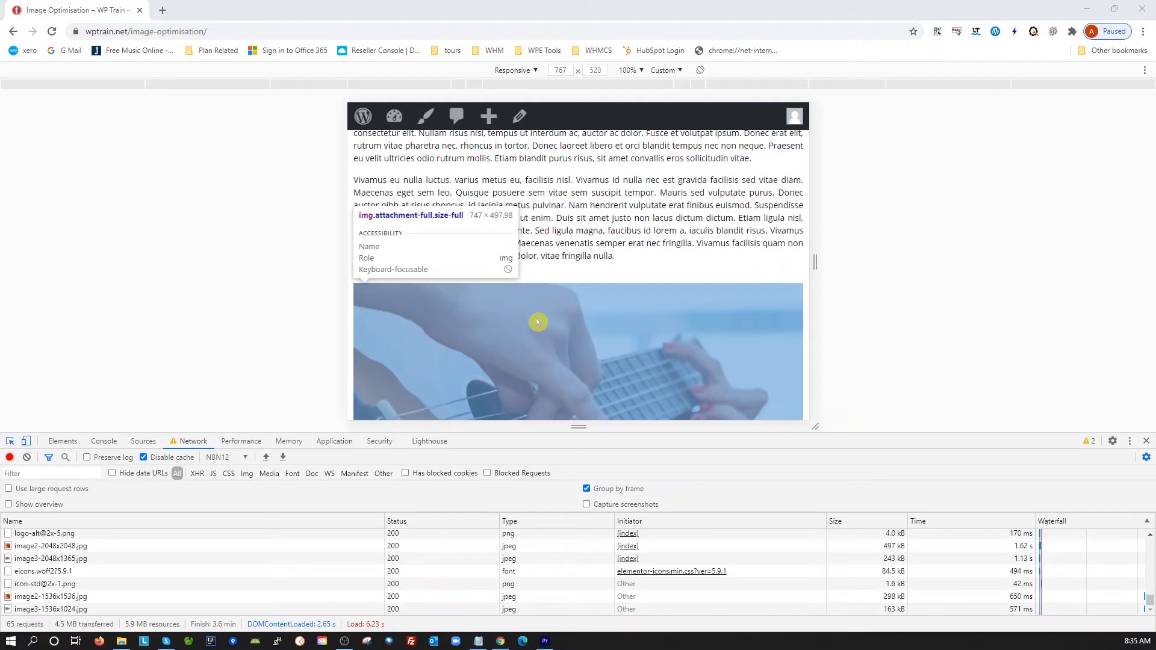
{"action": "key", "text": "alt+Tab"}
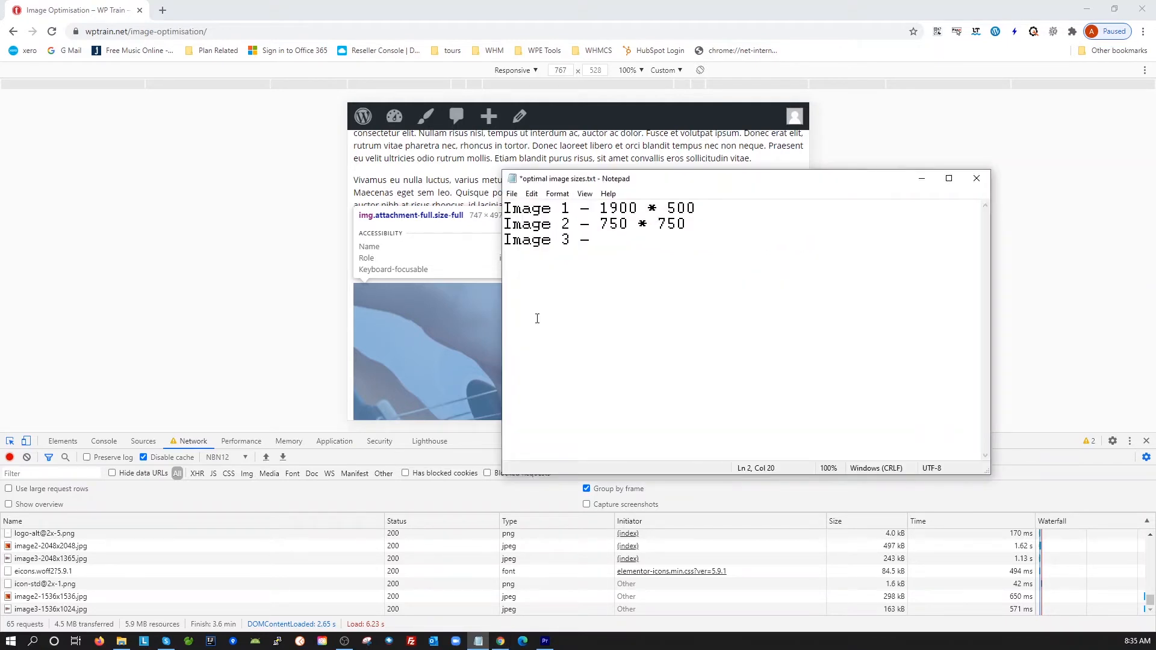
{"action": "key", "text": "Down"}
{"action": "type", "text": "750 500"}
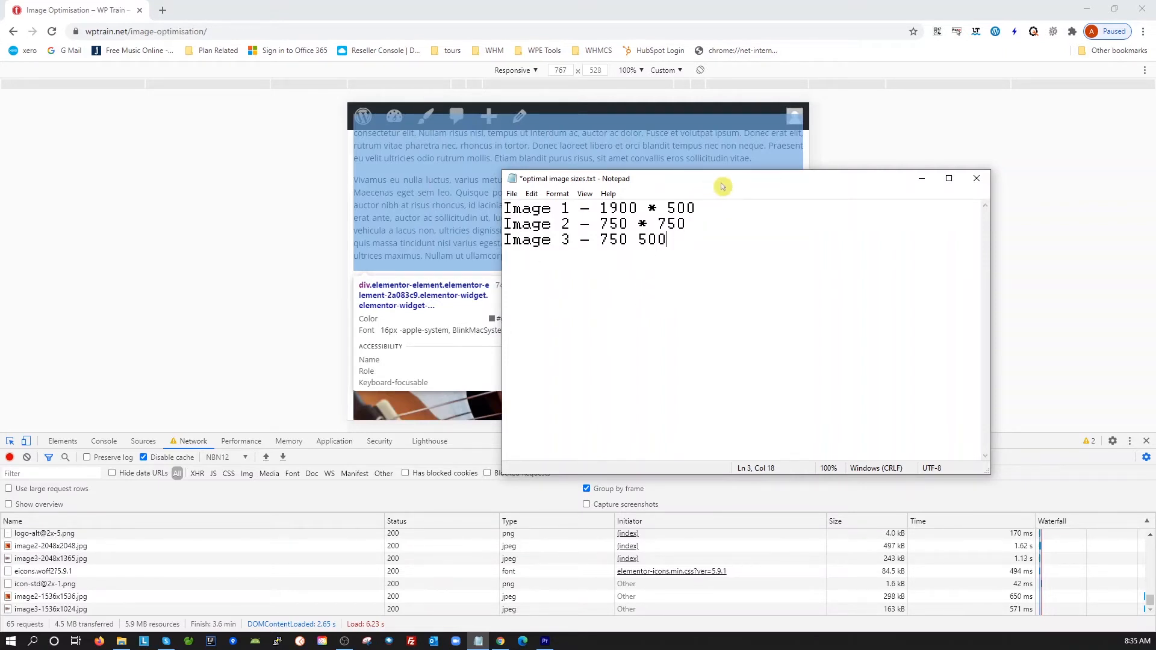
Step: Arrange the TEMP Instructional Video Content folder window beside the text file and open its Originals folder
{"action": "left_click_drag", "start_coordinate": [723, 186], "coordinate": [855, 167]}
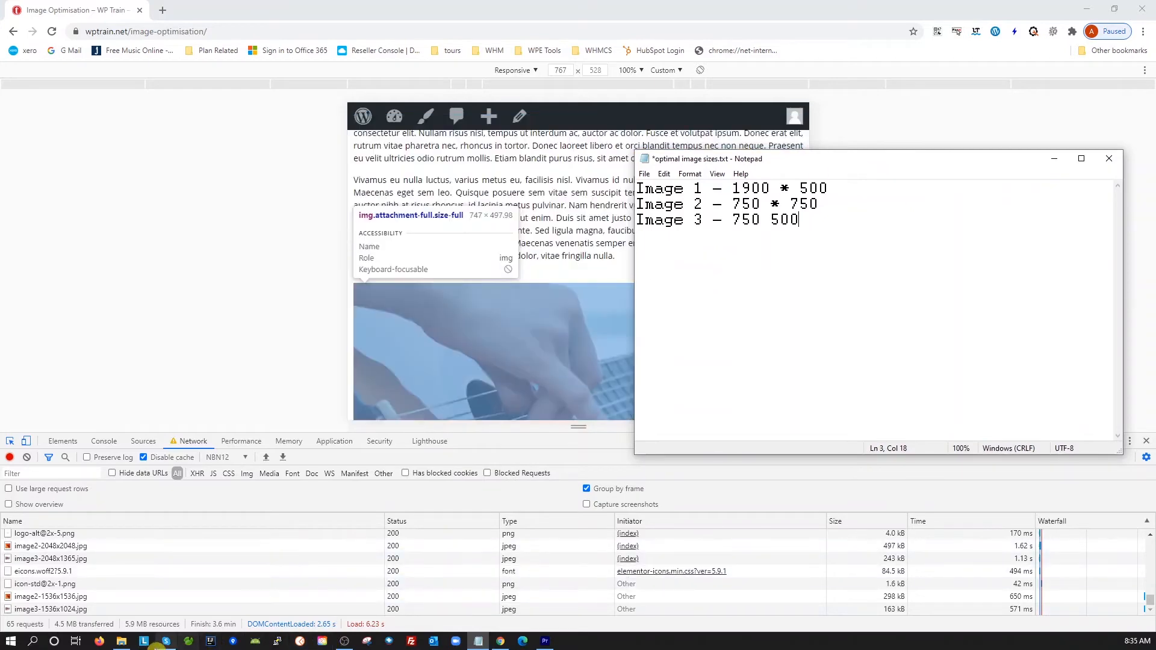
{"action": "left_click", "coordinate": [121, 641]}
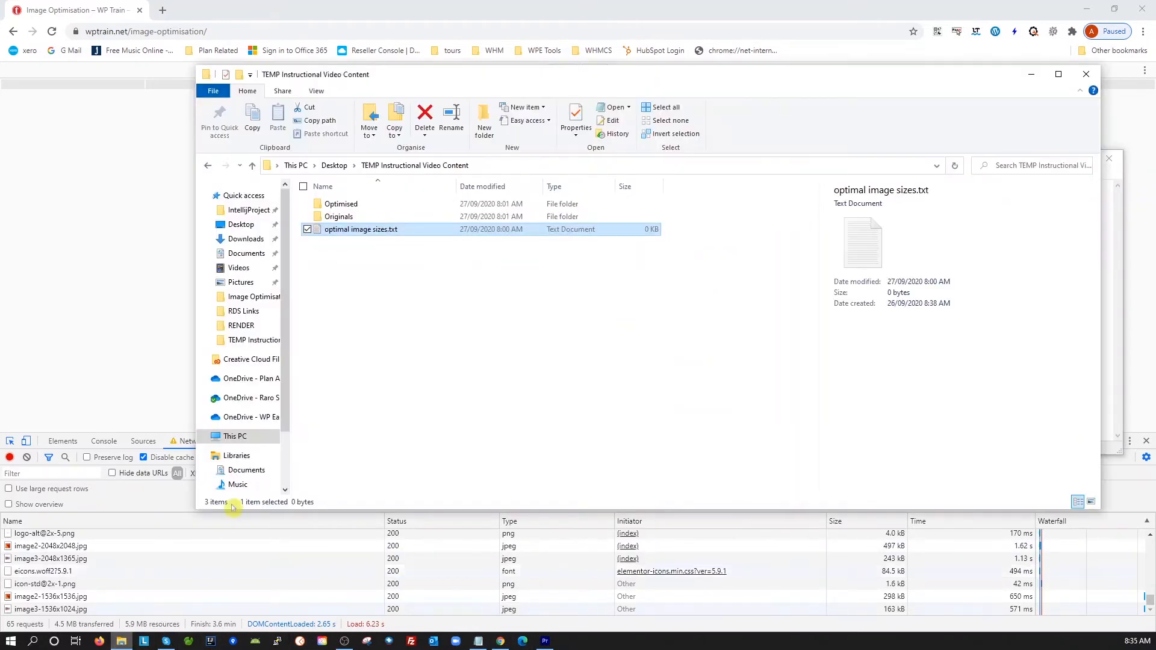
{"action": "left_click_drag", "start_coordinate": [846, 77], "coordinate": [721, 60]}
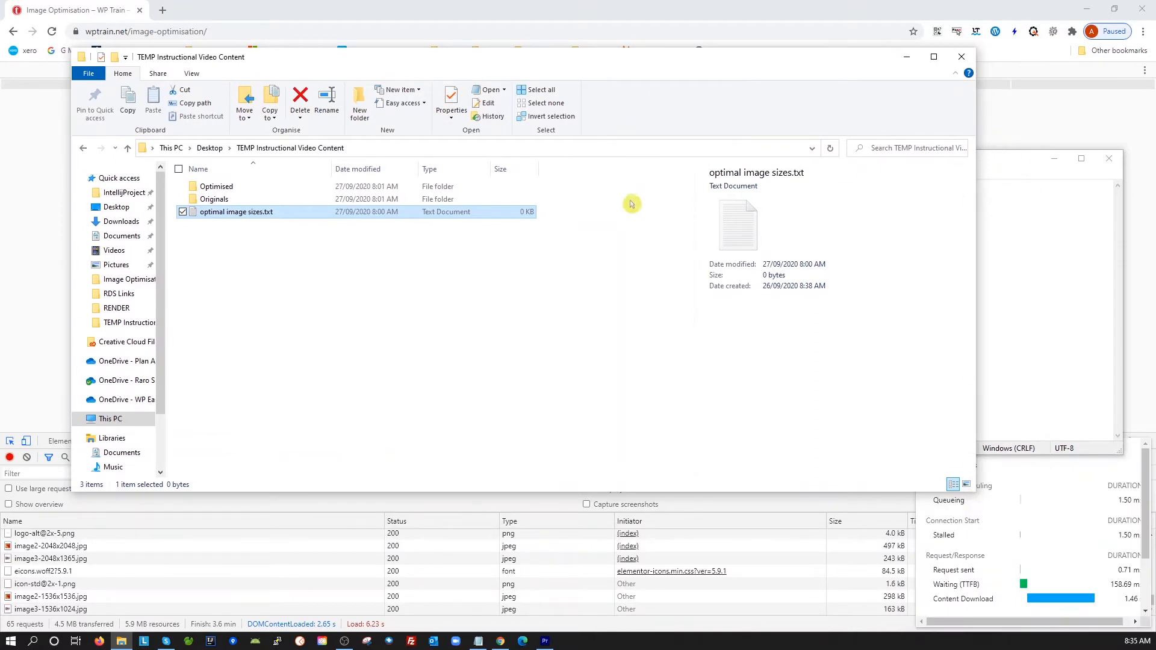
{"action": "left_click_drag", "start_coordinate": [1006, 168], "coordinate": [1021, 339]}
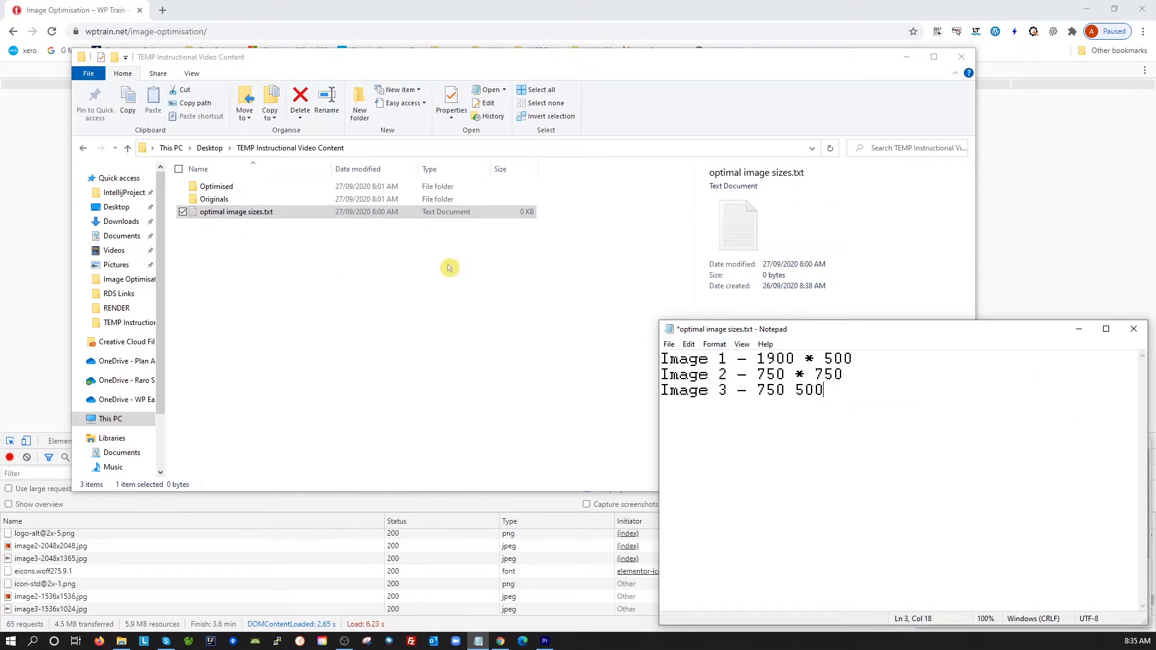
{"action": "double_click", "coordinate": [215, 199]}
Step: Compare the dimensions and file sizes of image1.jpg, image2.jpg and image3.jpg with the optimal sizes in the text file
{"action": "left_click", "coordinate": [218, 187]}
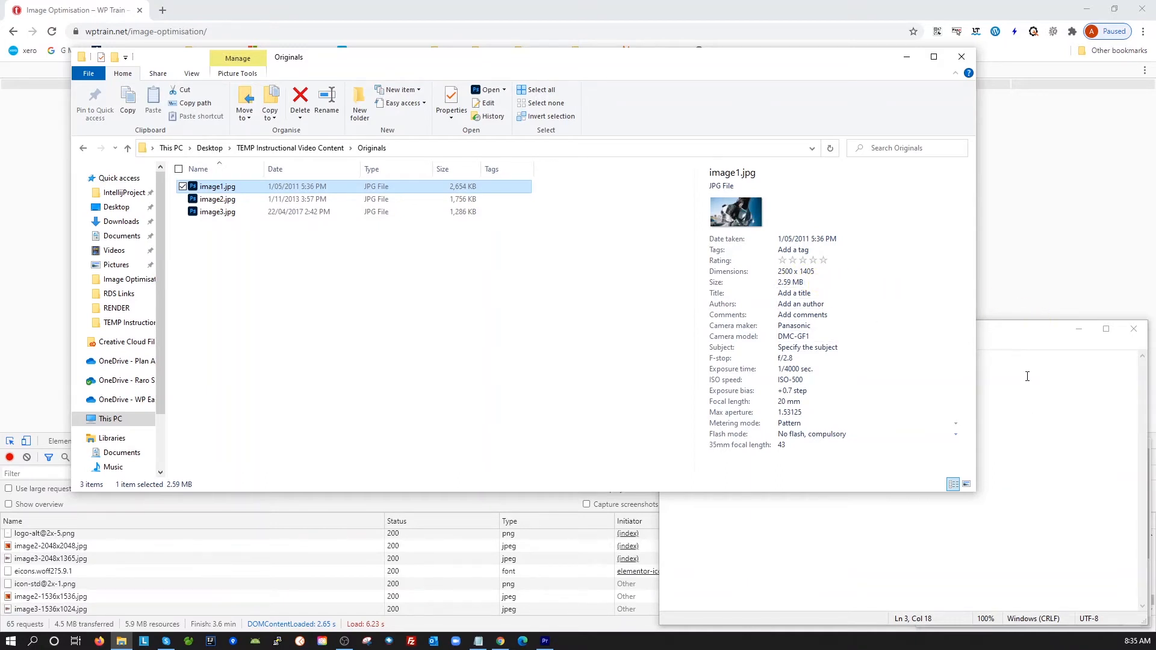
{"action": "left_click", "coordinate": [1024, 338]}
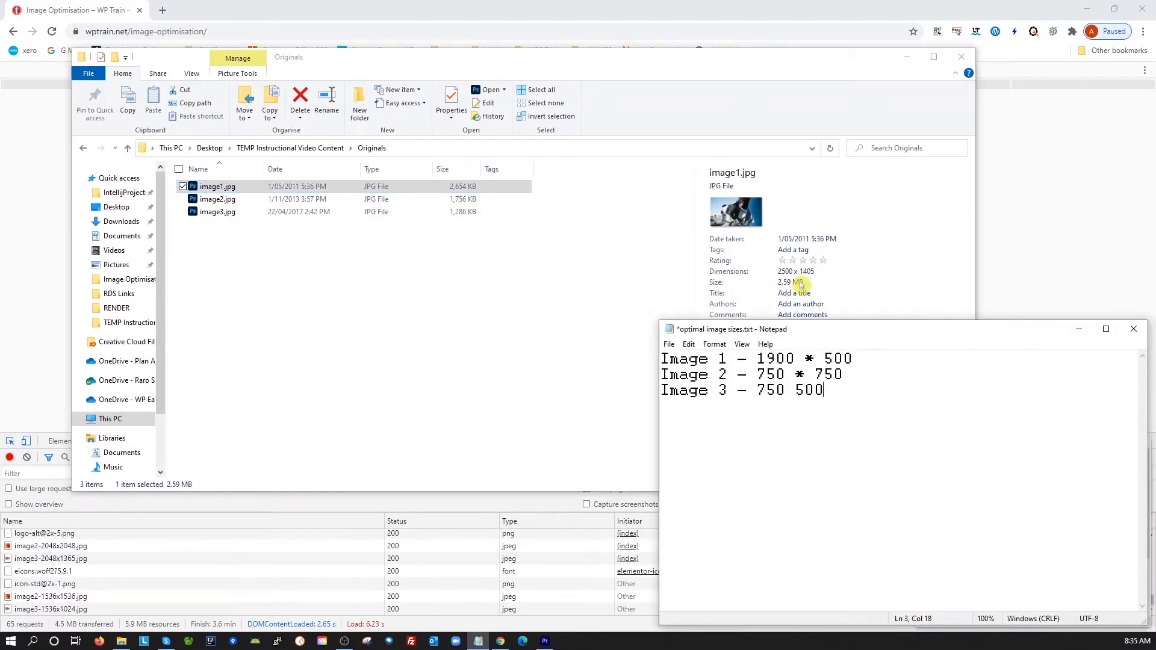
{"action": "left_click", "coordinate": [219, 204]}
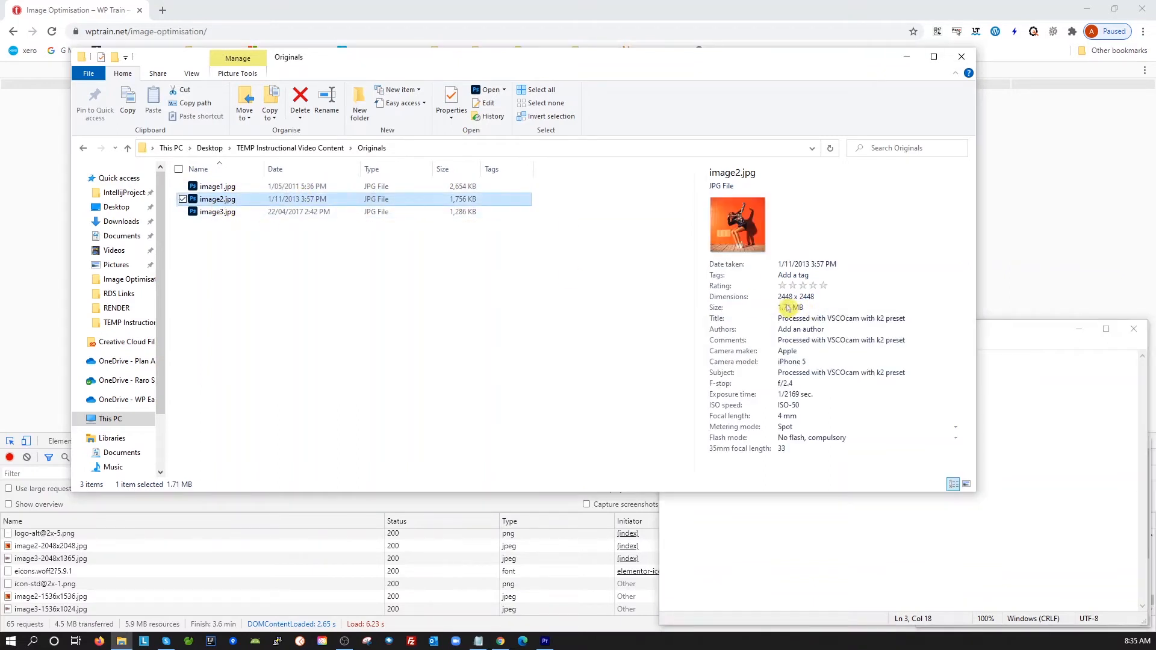
{"action": "left_click", "coordinate": [1022, 336]}
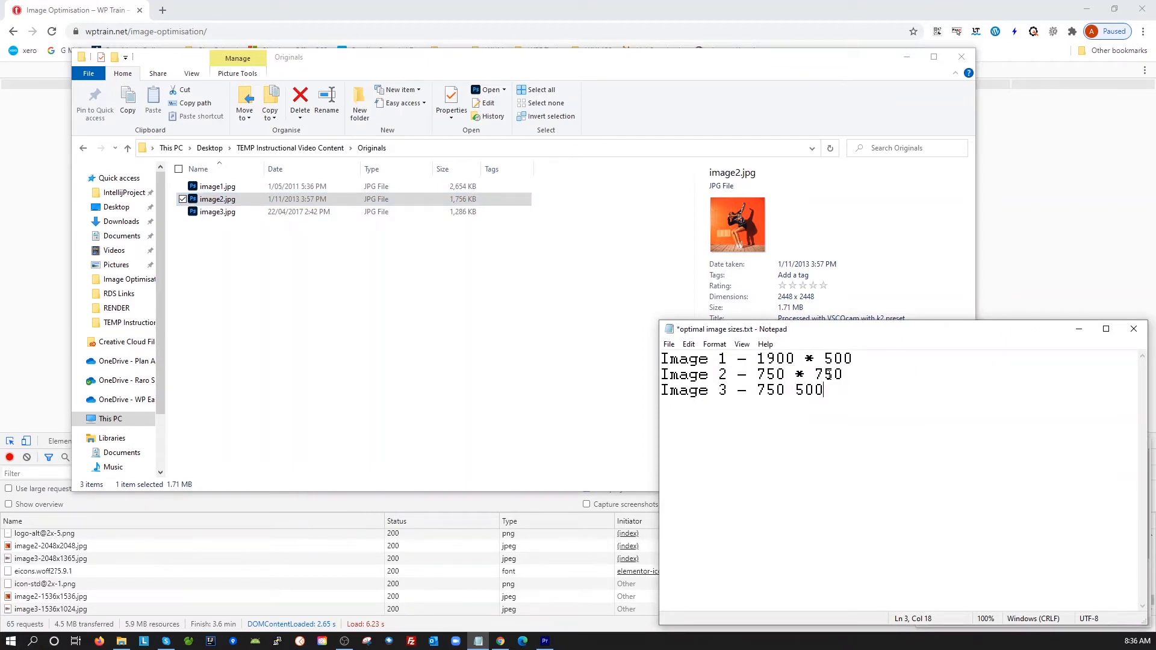
{"action": "left_click", "coordinate": [216, 214]}
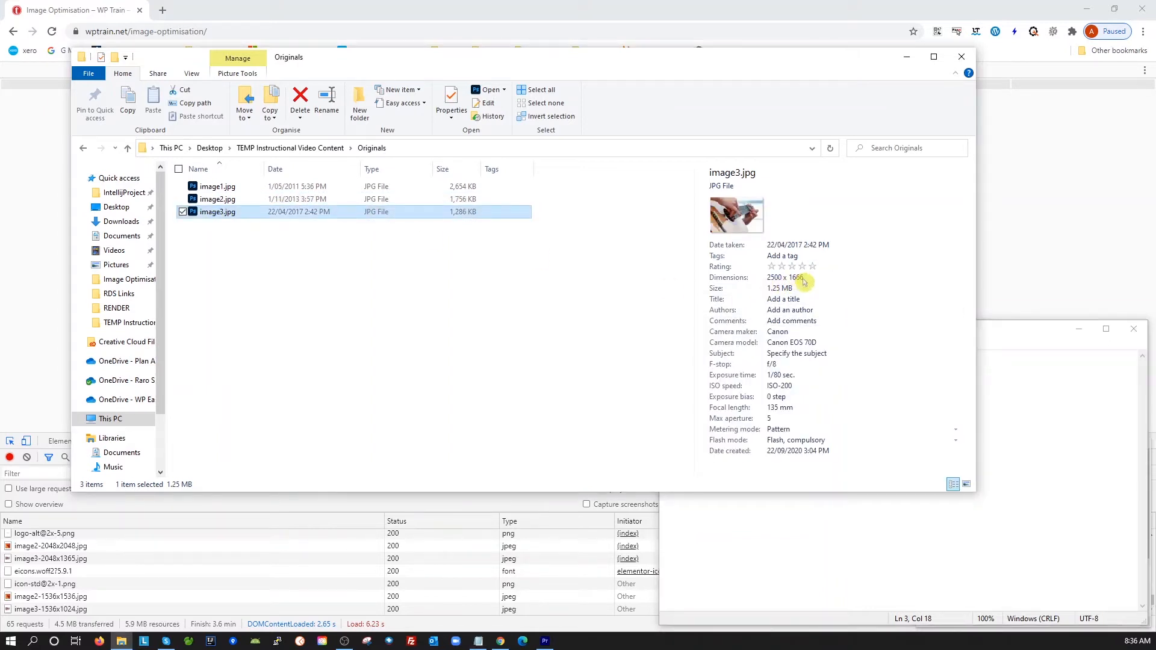
Step: Add the missing "*" to the Image 3 line so that it reads "750 * 500"
{"action": "left_click", "coordinate": [1062, 393]}
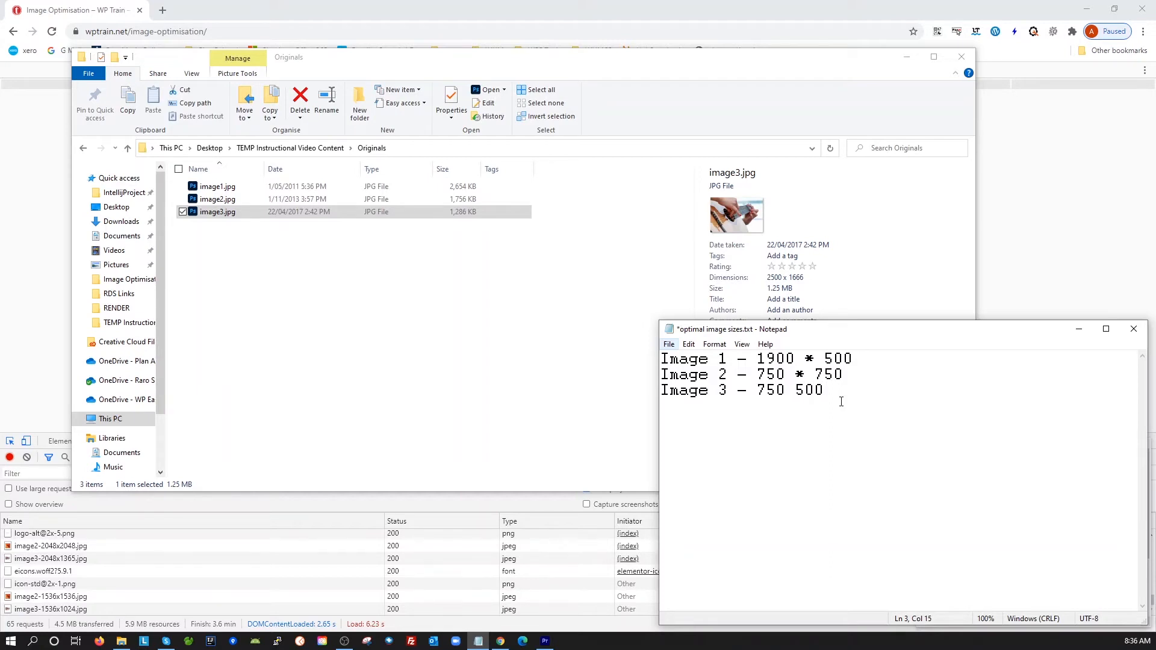
{"action": "type", "text": "*"}
Step: Open image1.jpg from the Originals folder in Photoshop, and highlight its size "1900 * 500" in the text file
{"action": "left_click", "coordinate": [204, 191]}
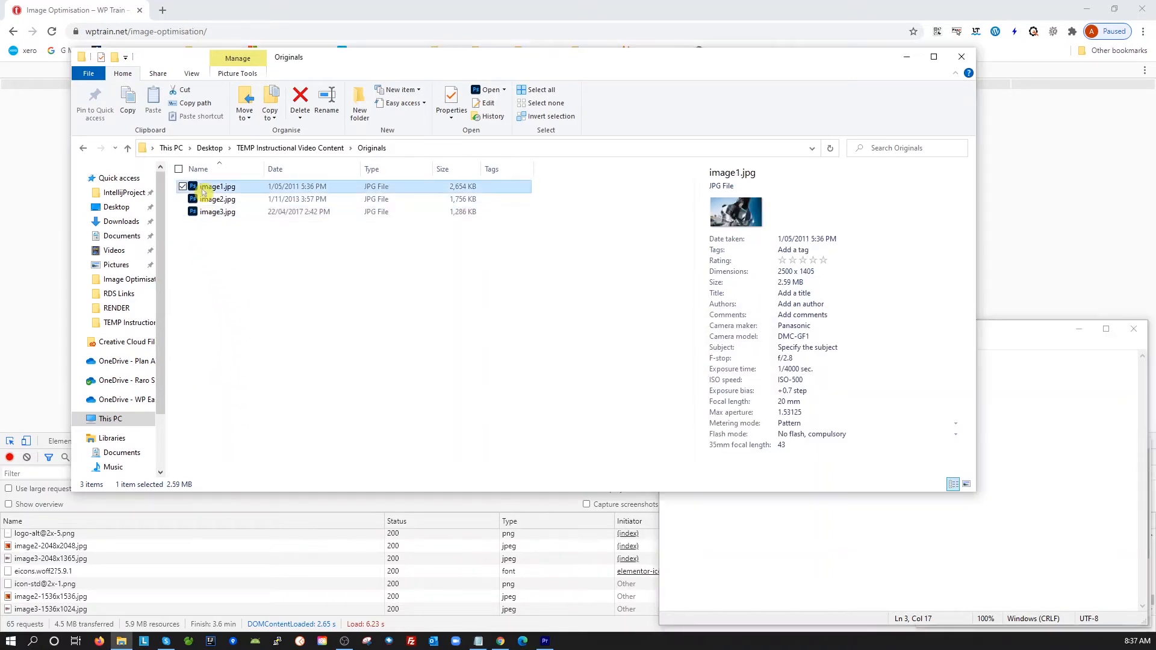
{"action": "double_click", "coordinate": [203, 192]}
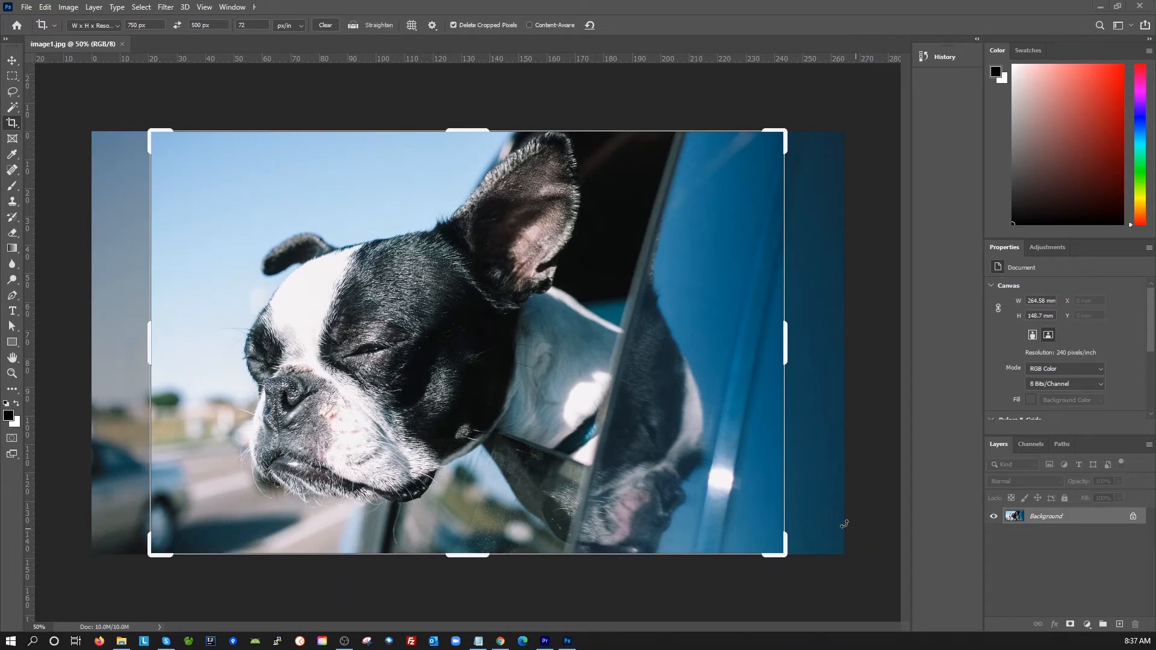
{"action": "key", "text": "alt+Tab"}
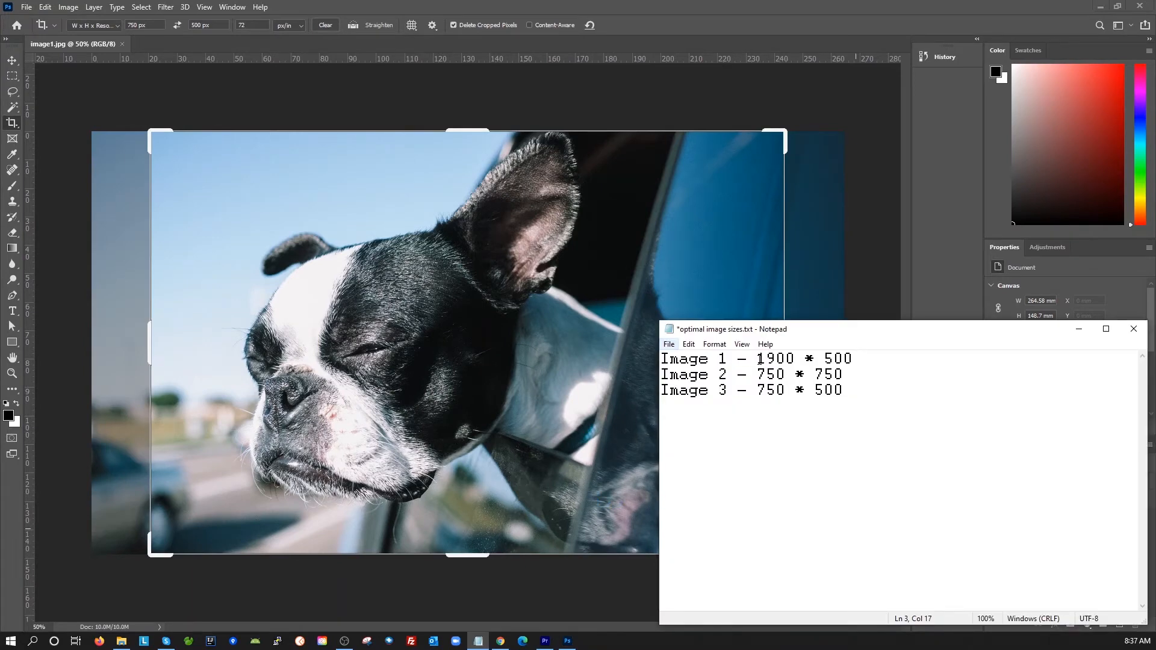
{"action": "left_click_drag", "start_coordinate": [759, 359], "coordinate": [856, 359]}
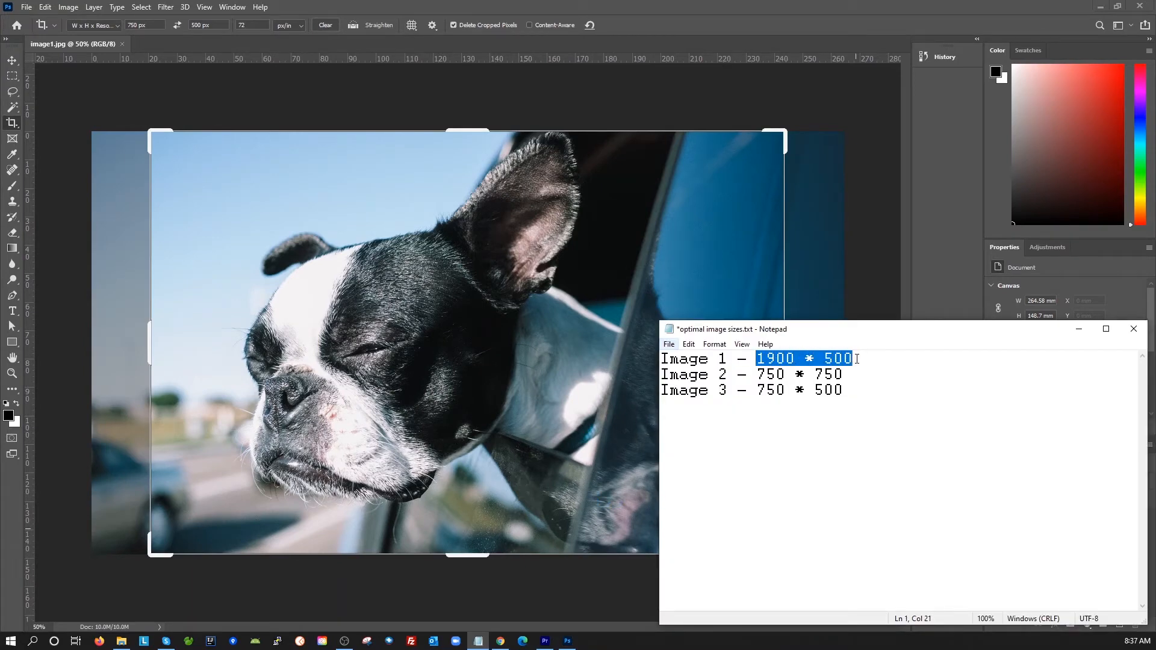
Step: Set the Crop tool to a fixed size of 1900 px by 500 px at 72 px/in for image1.jpg
{"action": "left_click", "coordinate": [14, 125]}
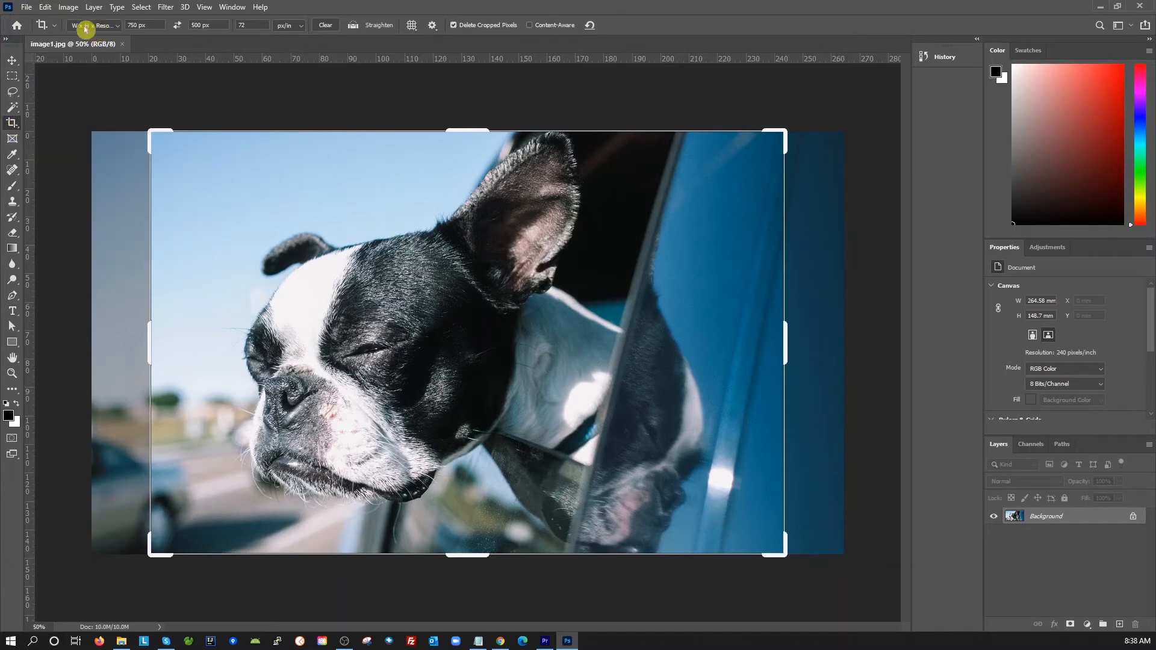
{"action": "left_click", "coordinate": [119, 27]}
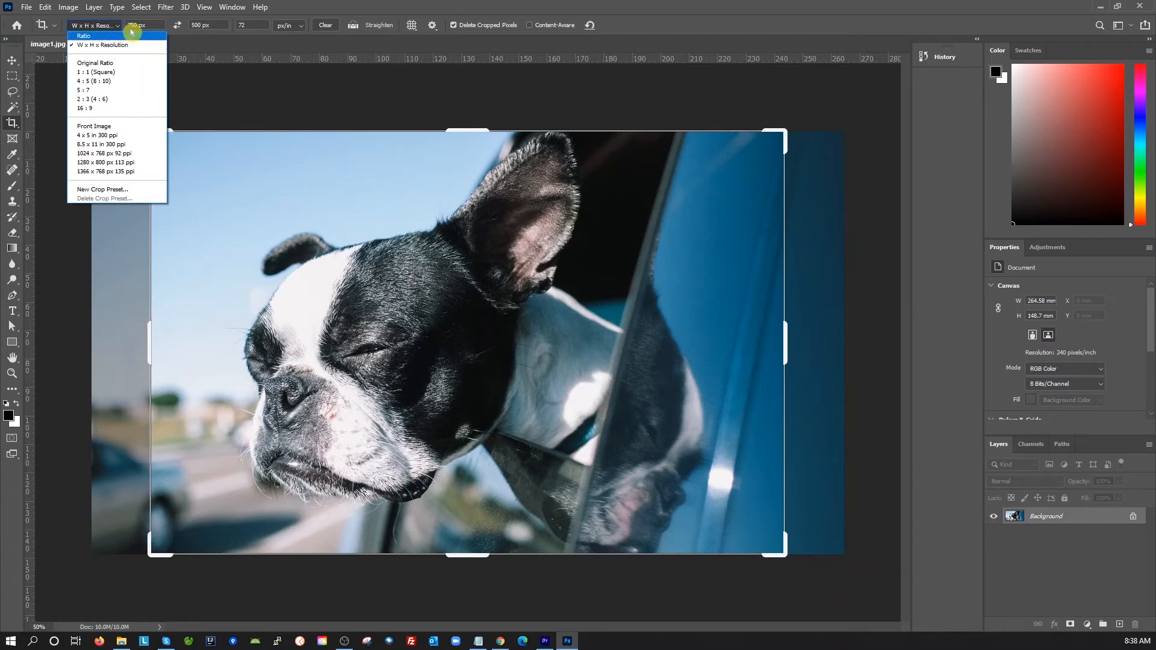
{"action": "left_click", "coordinate": [133, 24]}
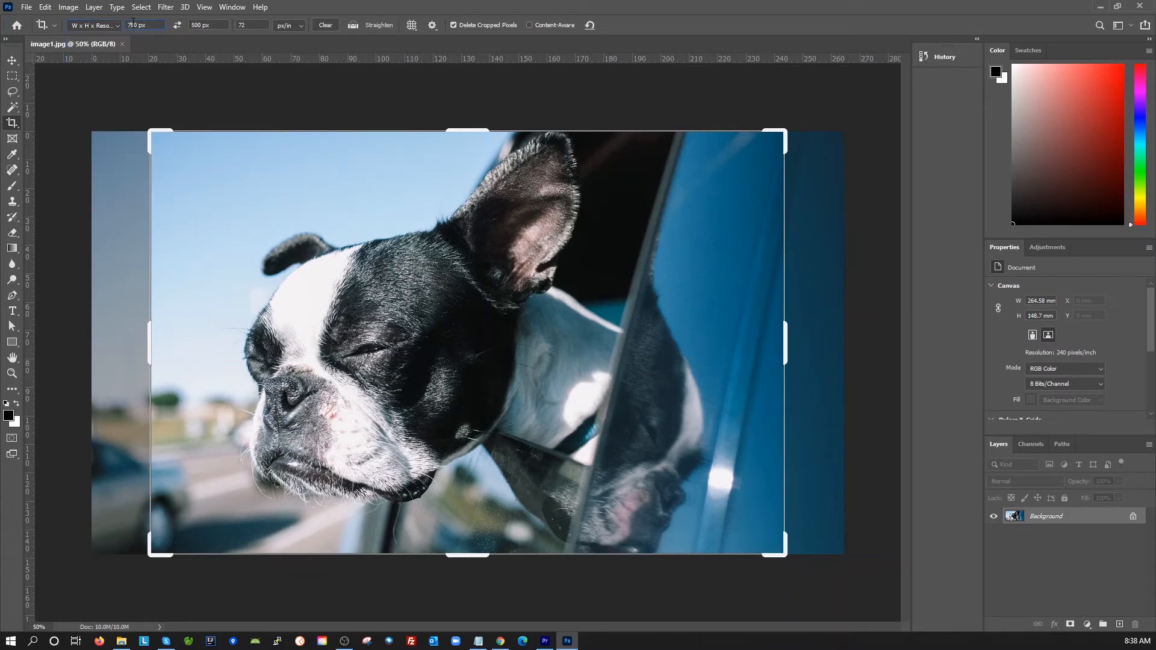
{"action": "double_click", "coordinate": [135, 24]}
{"action": "type", "text": "1920"}
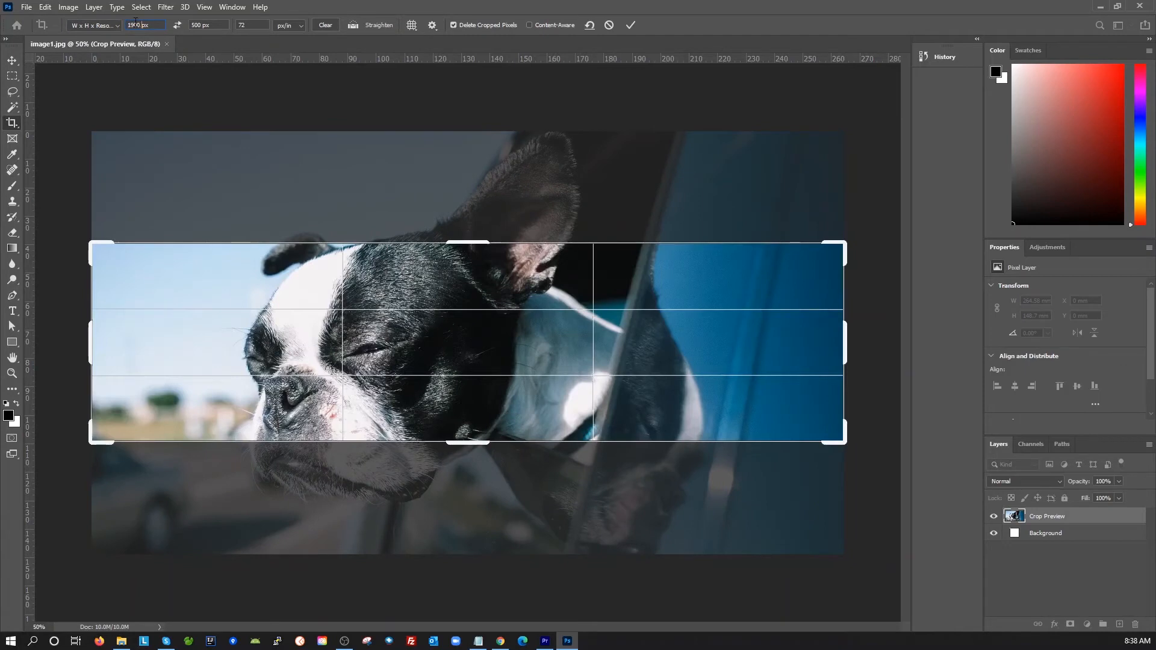
{"action": "key", "text": "Tab"}
{"action": "key", "text": "Tab"}
Step: Shift the dog photo upward inside the crop frame so the eyes and muzzle fit, and apply the crop
{"action": "left_click", "coordinate": [467, 351]}
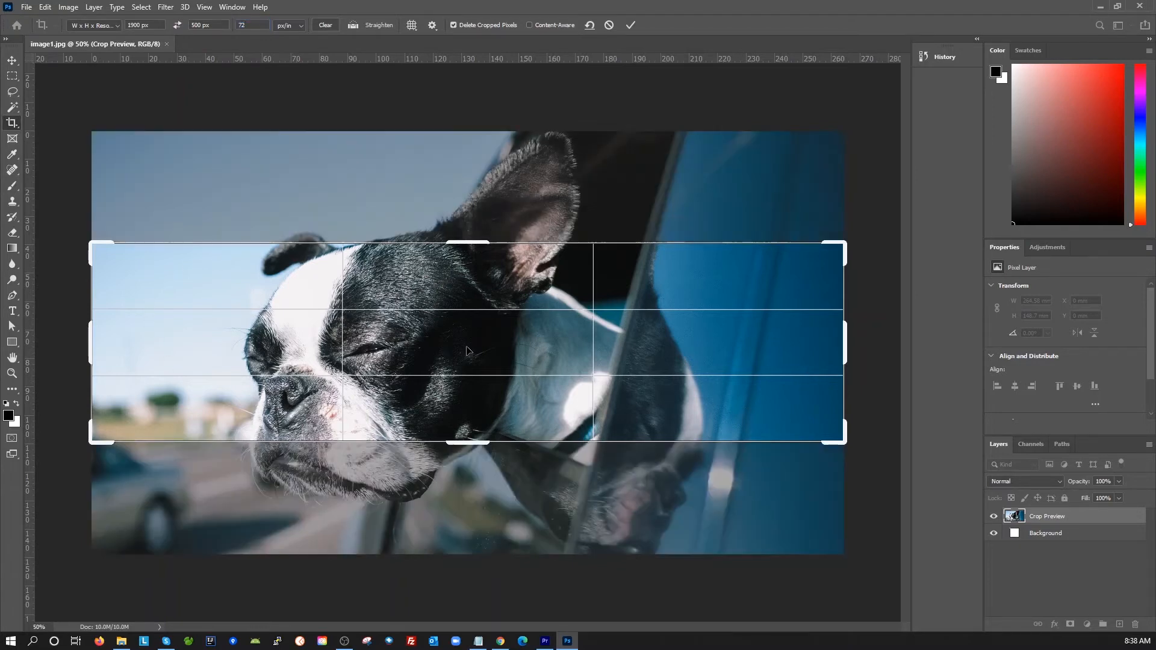
{"action": "left_click_drag", "start_coordinate": [468, 351], "coordinate": [469, 294]}
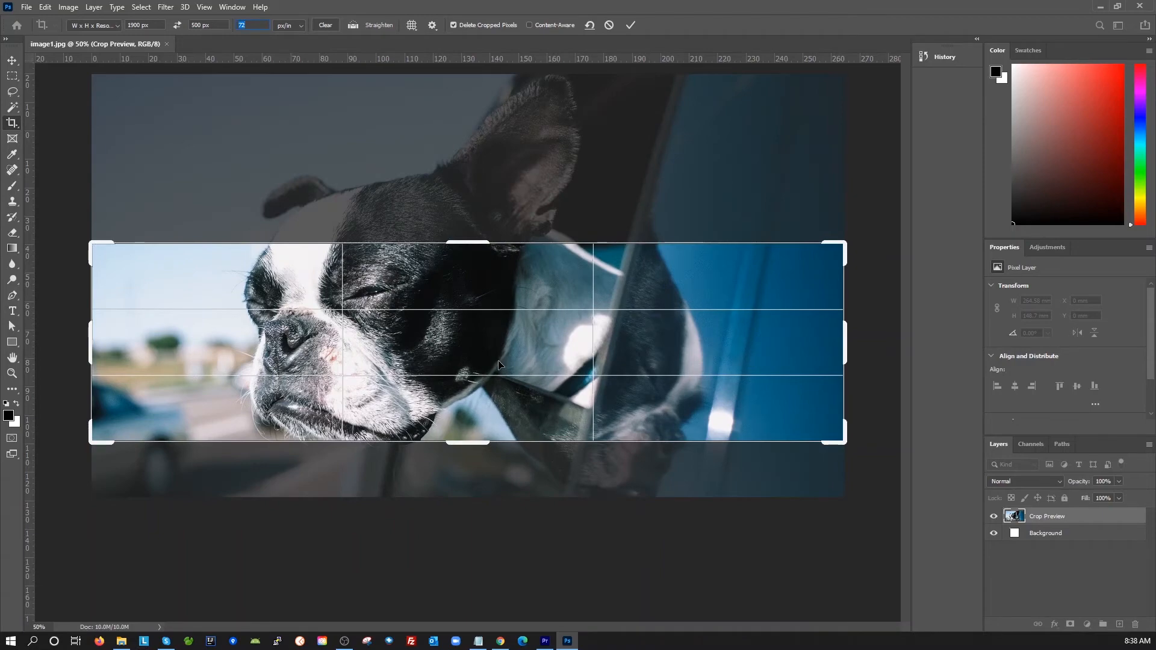
{"action": "double_click", "coordinate": [472, 297]}
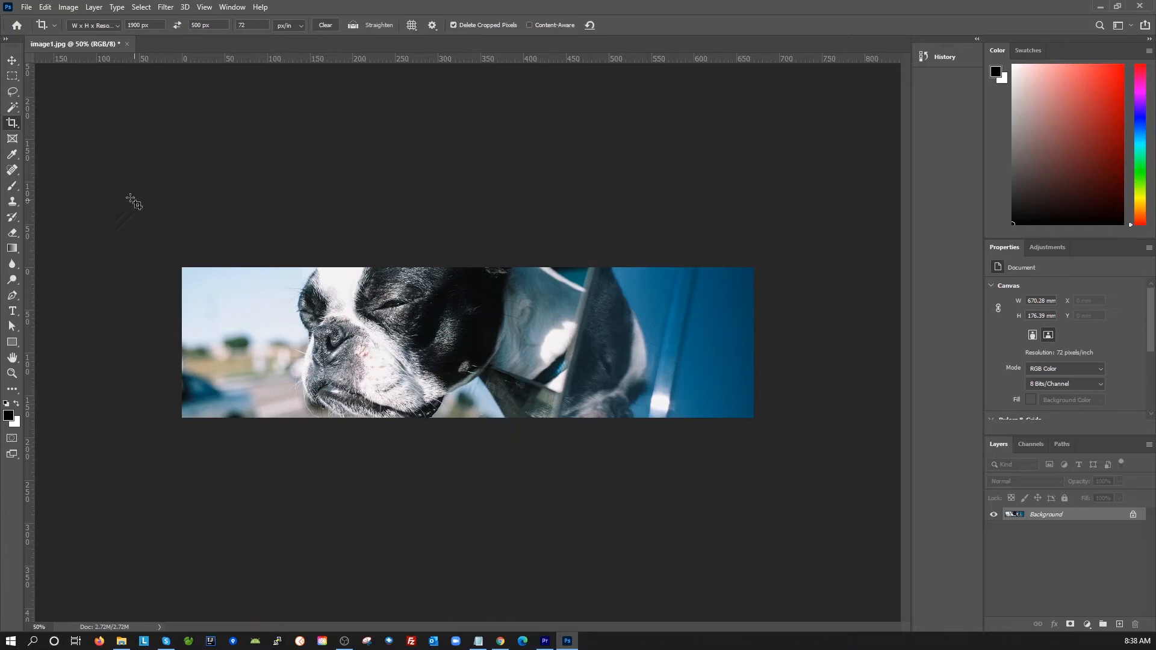
Step: Start a Save for Web (Legacy) export of the cropped image with the JPEG Medium preset and JPEG format
{"action": "left_click", "coordinate": [26, 8]}
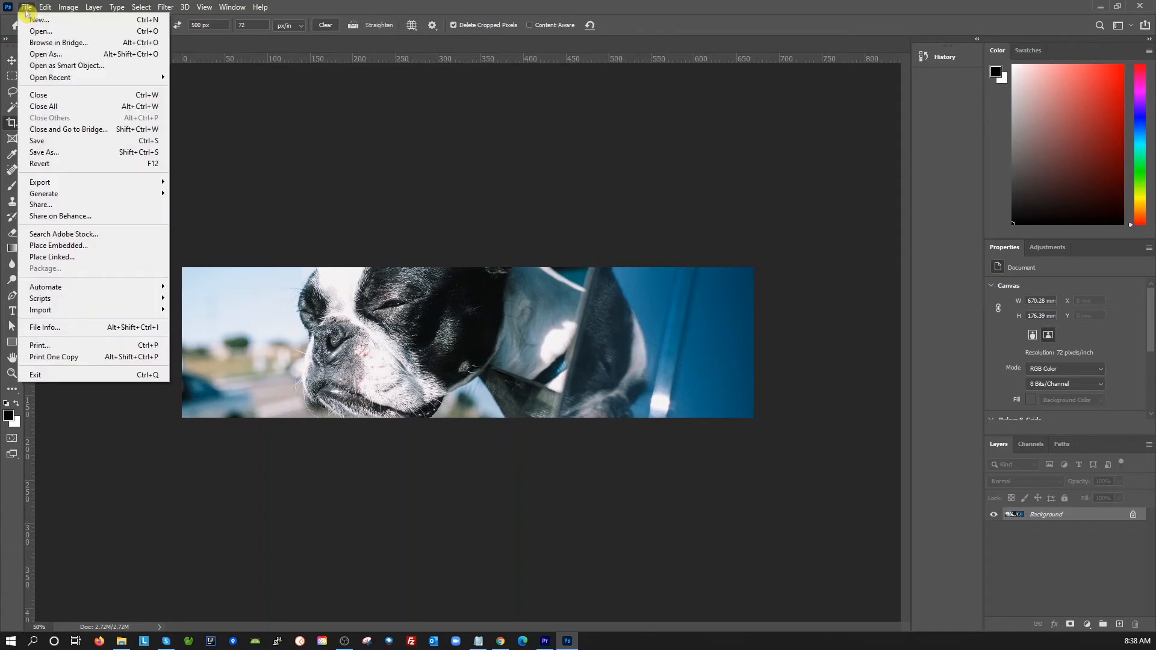
{"action": "mouse_move", "coordinate": [111, 181]}
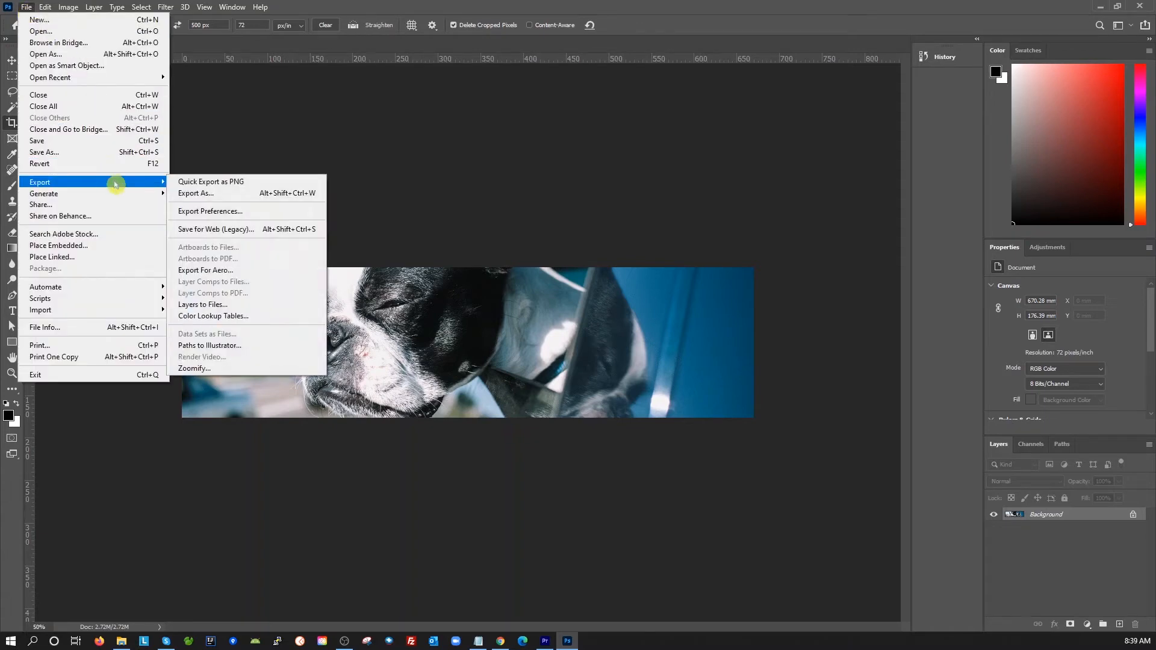
{"action": "left_click", "coordinate": [294, 233]}
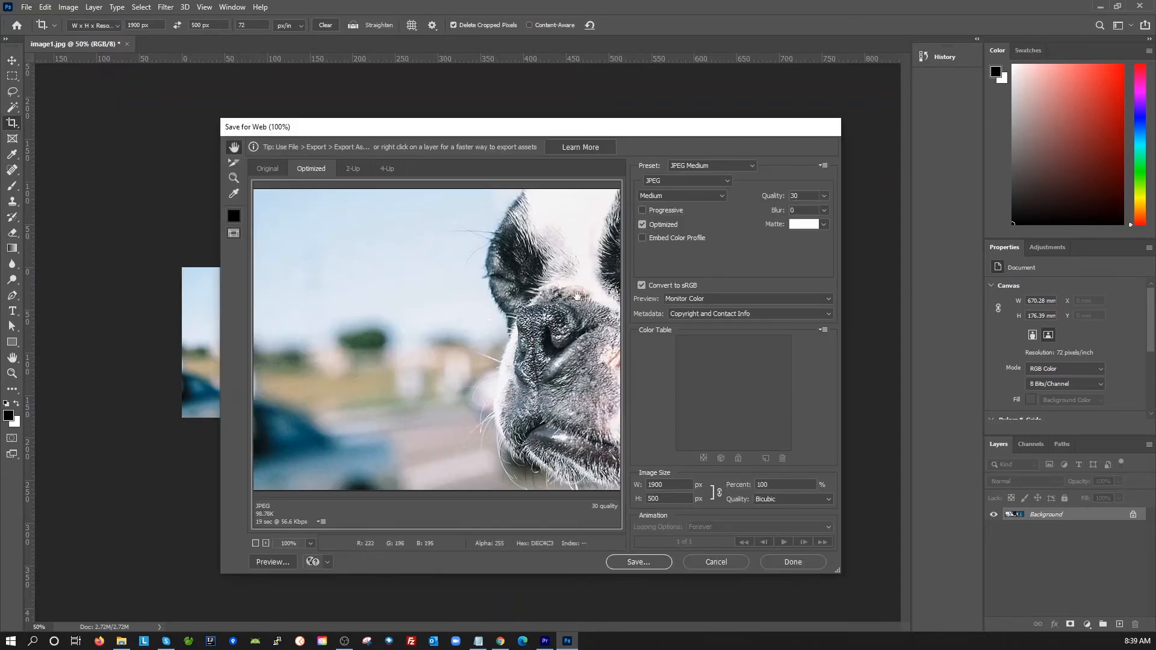
{"action": "left_click_drag", "start_coordinate": [562, 307], "coordinate": [445, 402]}
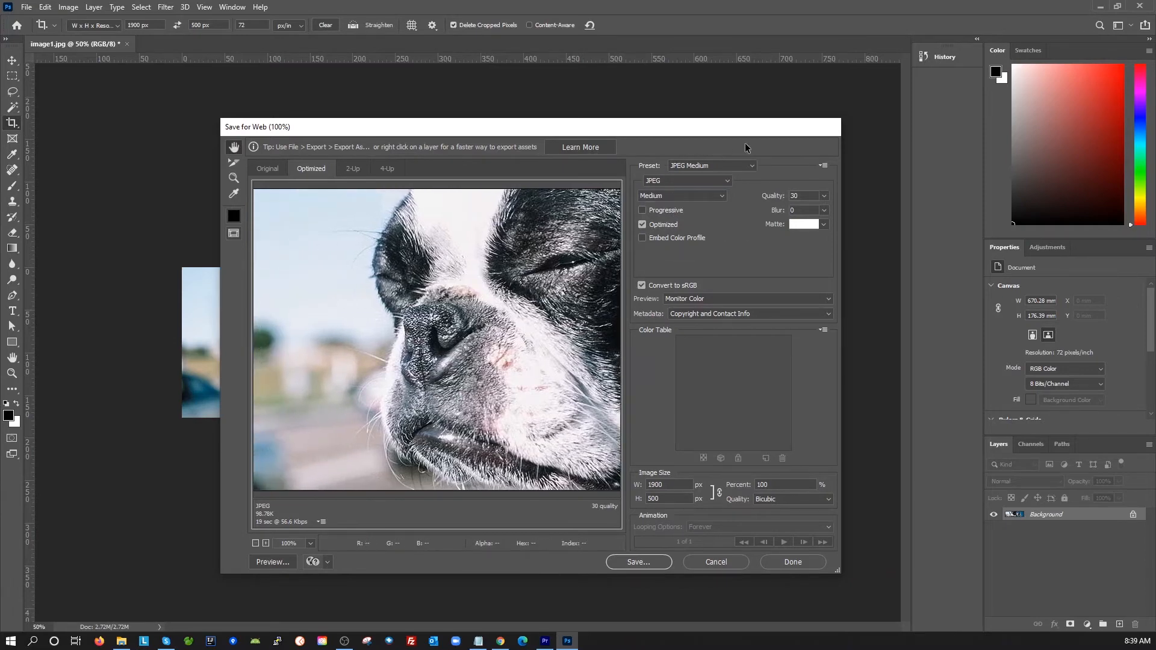
{"action": "left_click", "coordinate": [751, 168]}
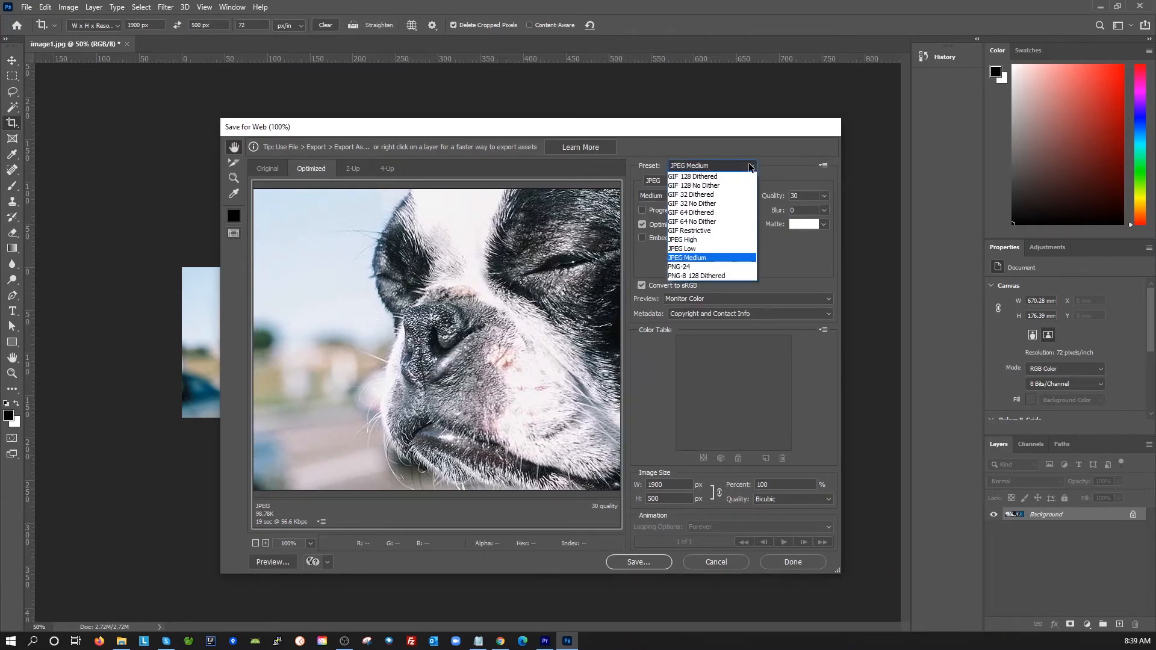
{"action": "left_click", "coordinate": [699, 258]}
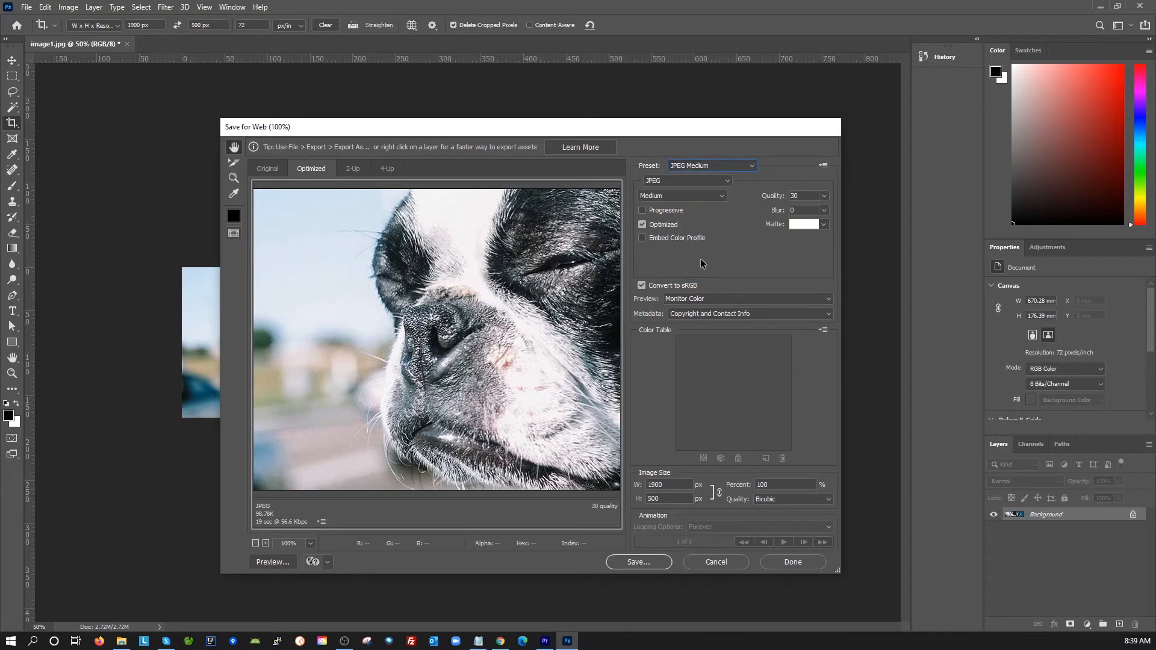
{"action": "left_click", "coordinate": [665, 184]}
{"action": "left_click", "coordinate": [663, 181]}
Step: Check the original image1.jpg file size in the Originals folder, and examine the medium-quality export preview across the image
{"action": "left_click", "coordinate": [121, 641]}
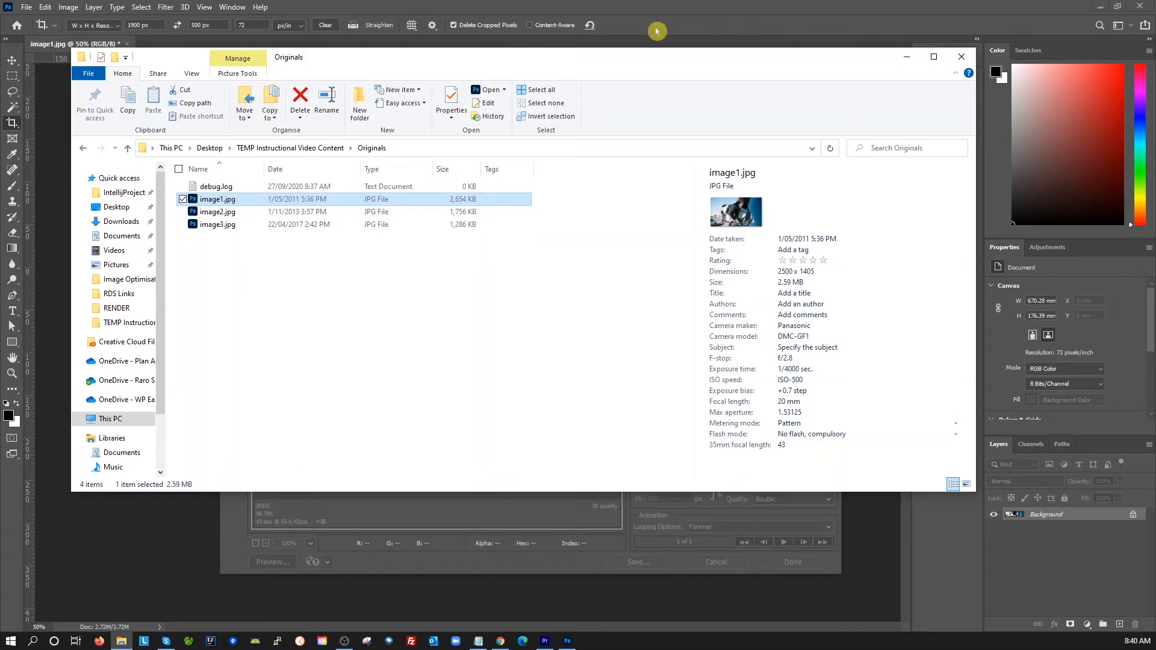
{"action": "left_click", "coordinate": [533, 566]}
{"action": "left_click_drag", "start_coordinate": [549, 288], "coordinate": [343, 343]}
{"action": "left_click_drag", "start_coordinate": [525, 354], "coordinate": [340, 350]}
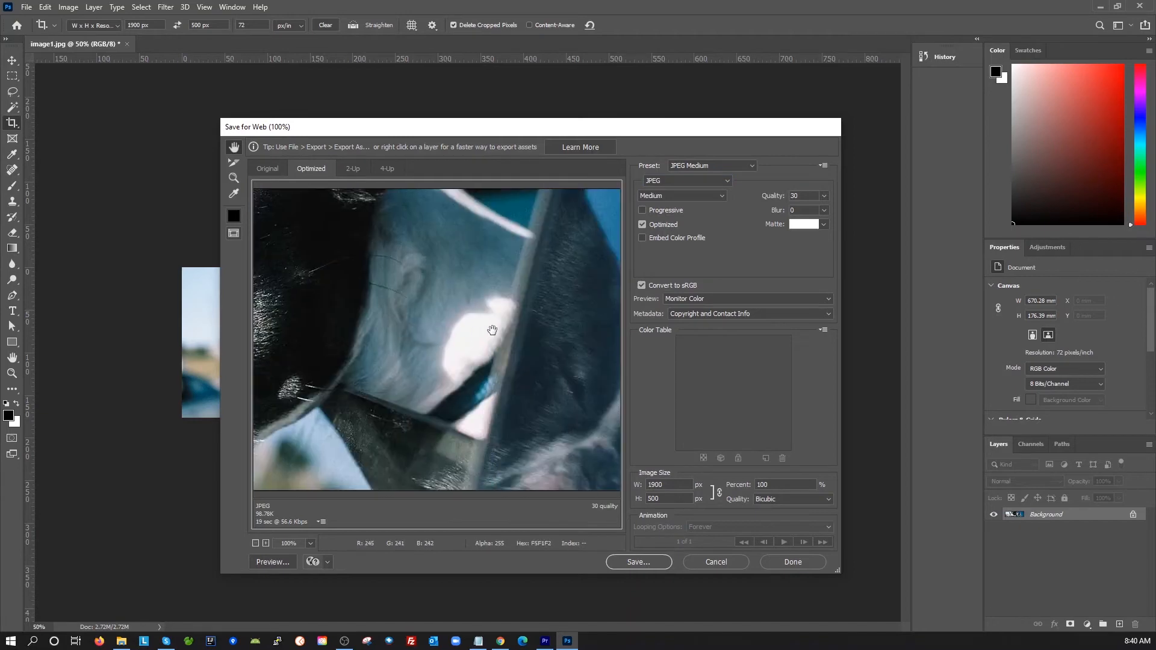
{"action": "left_click_drag", "start_coordinate": [517, 312], "coordinate": [426, 312]}
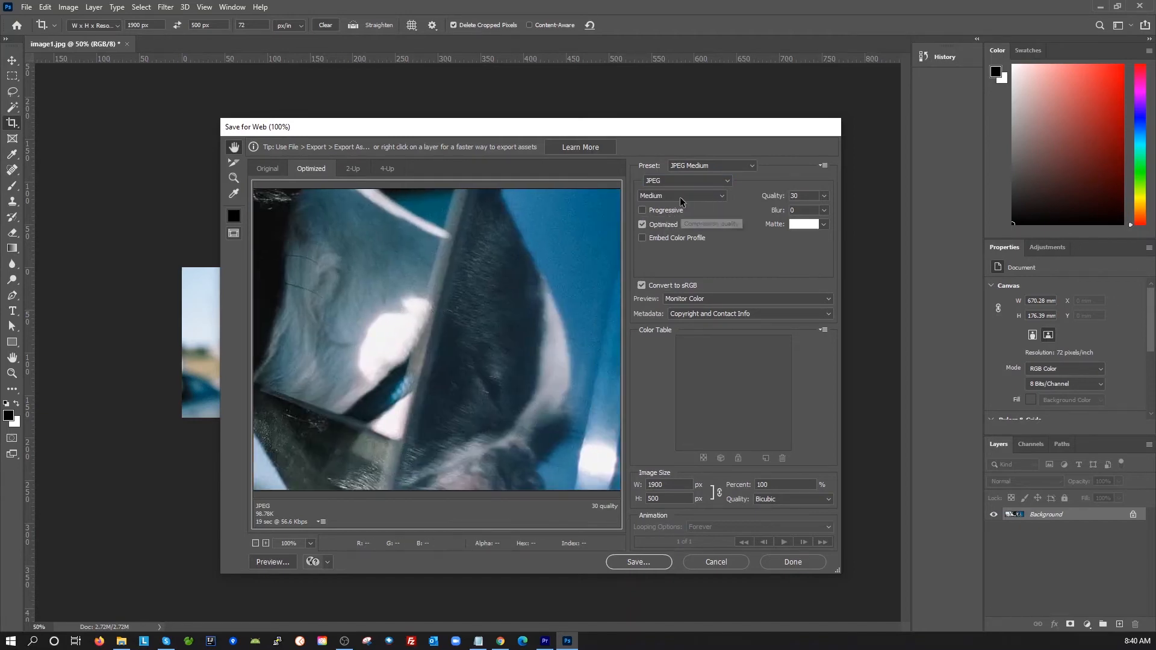
{"action": "left_click_drag", "start_coordinate": [558, 315], "coordinate": [415, 320]}
{"action": "left_click_drag", "start_coordinate": [590, 303], "coordinate": [493, 310]}
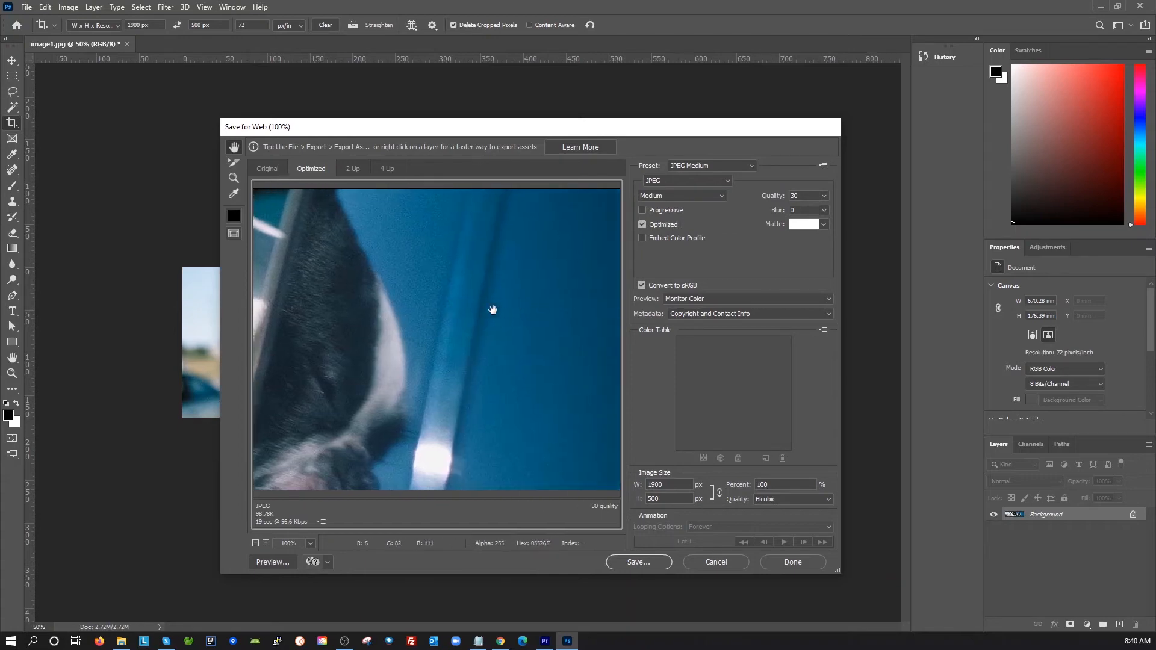
Step: Lower the JPEG compression quality to Low and inspect the preview around the dog's face
{"action": "left_click", "coordinate": [715, 197]}
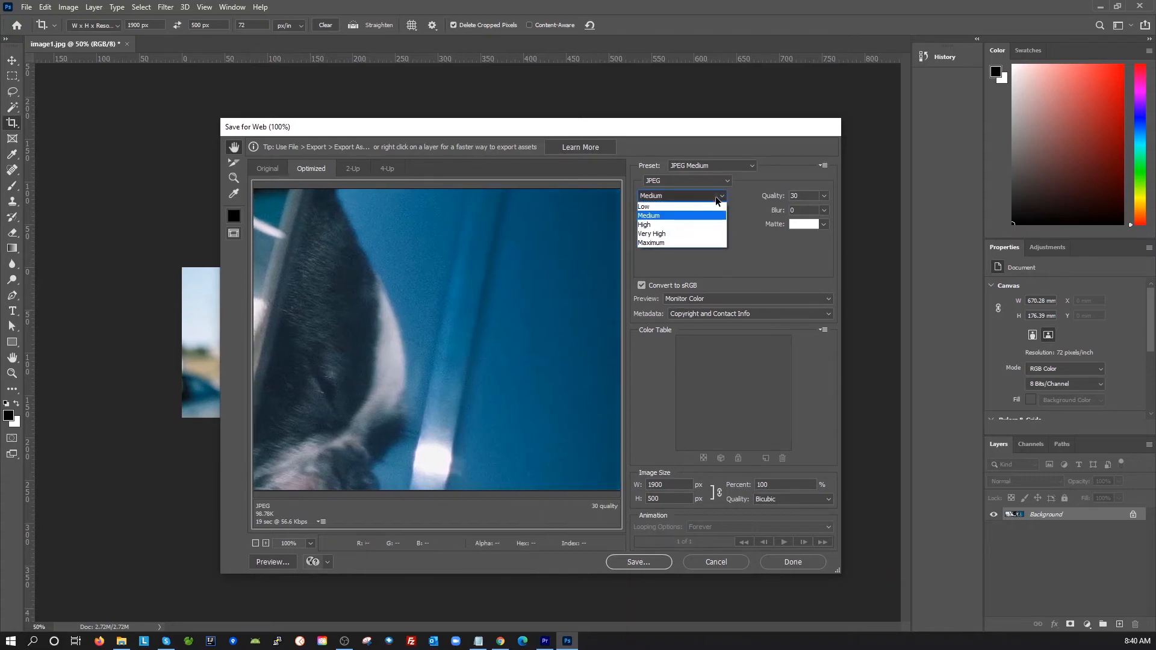
{"action": "left_click", "coordinate": [670, 205]}
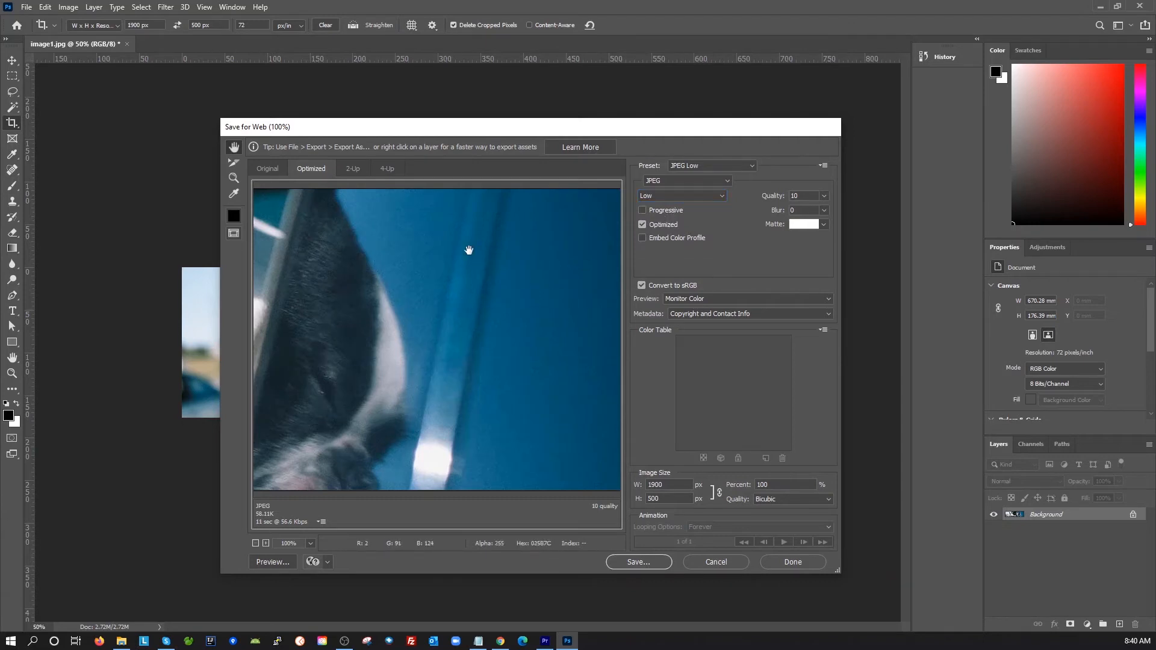
{"action": "left_click_drag", "start_coordinate": [403, 312], "coordinate": [516, 337]}
{"action": "left_click_drag", "start_coordinate": [354, 329], "coordinate": [442, 330]}
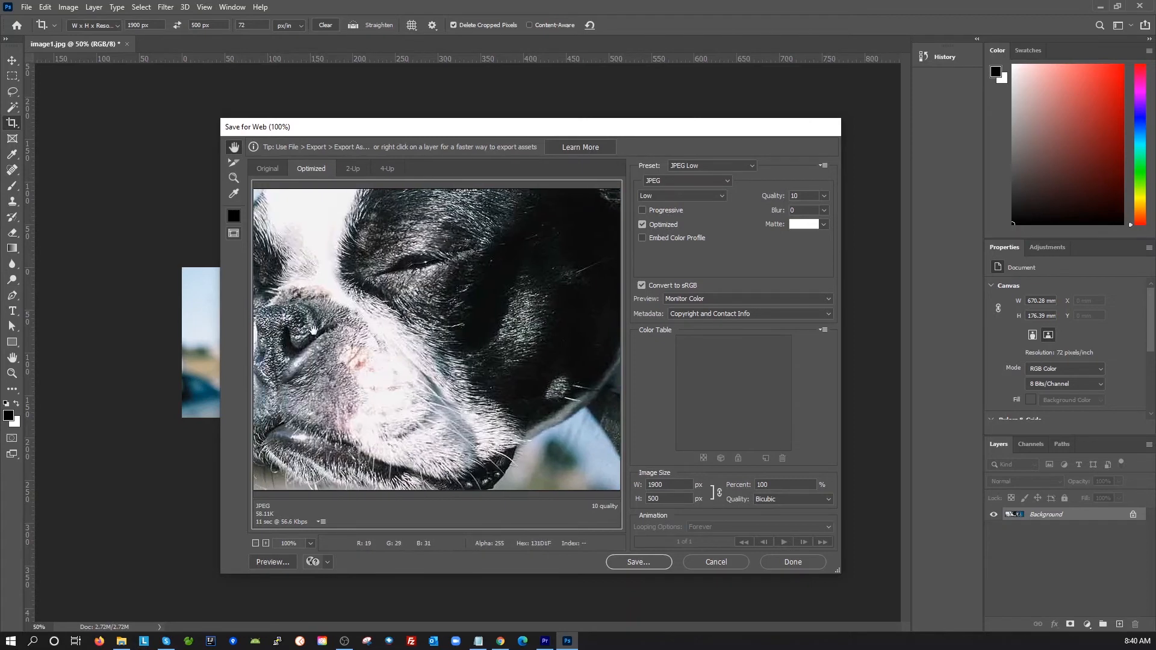
{"action": "left_click_drag", "start_coordinate": [313, 331], "coordinate": [401, 332]}
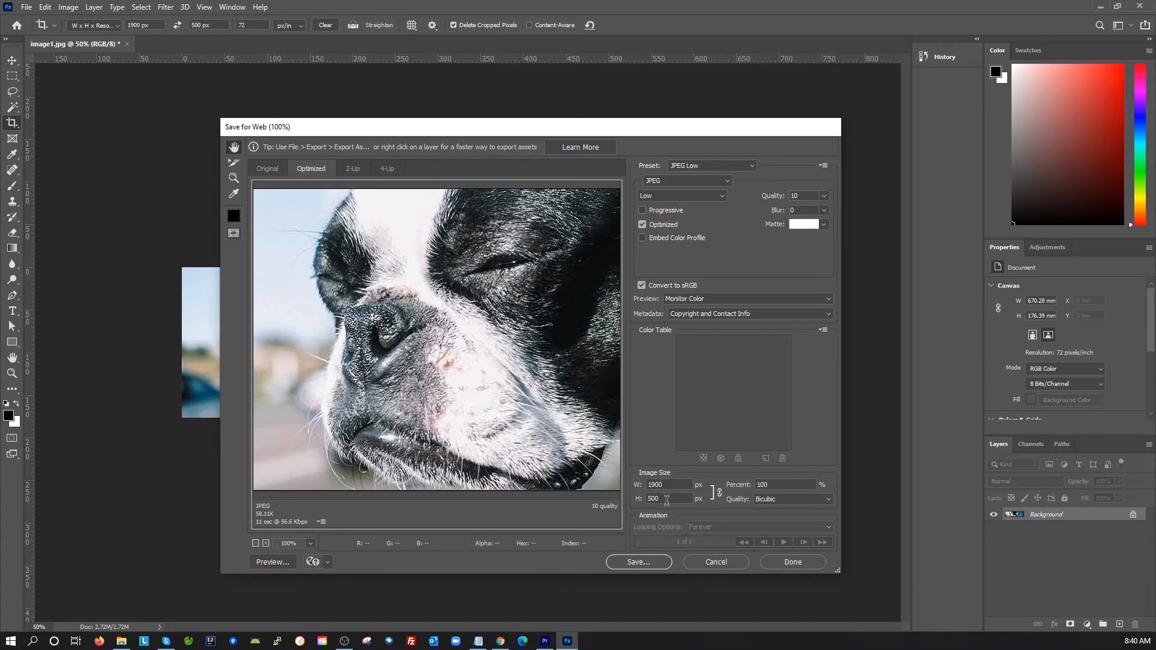
Step: Save the optimized image as image1.jpg in the Optimised folder of TEMP Instructional Video Content
{"action": "left_click", "coordinate": [640, 562]}
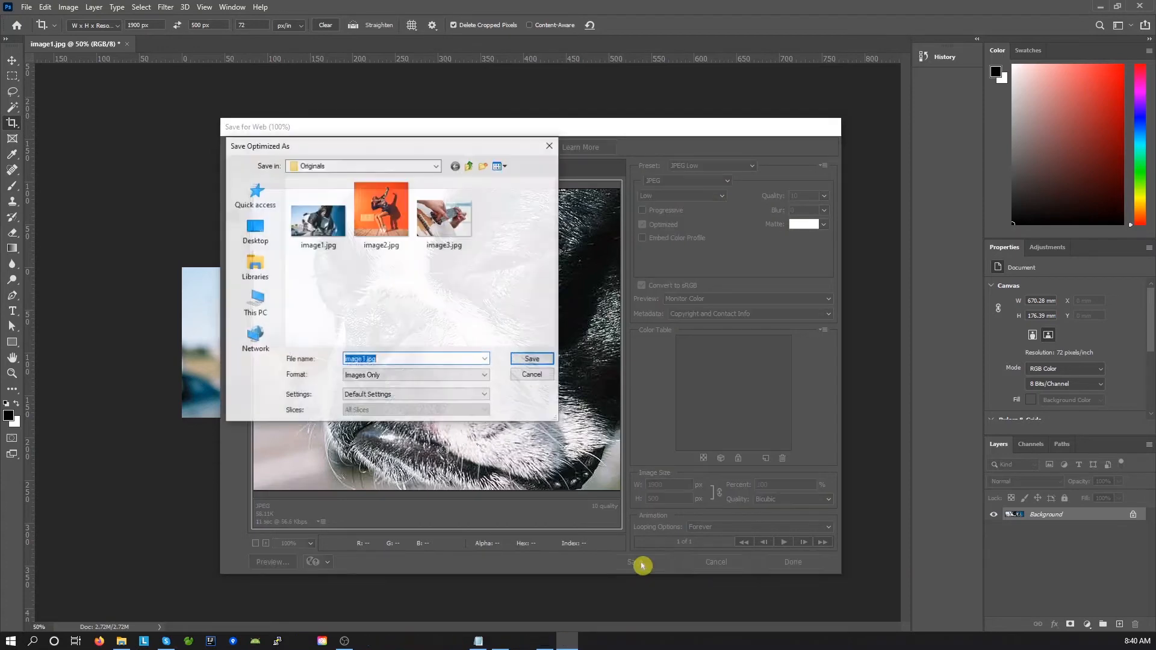
{"action": "left_click", "coordinate": [410, 165]}
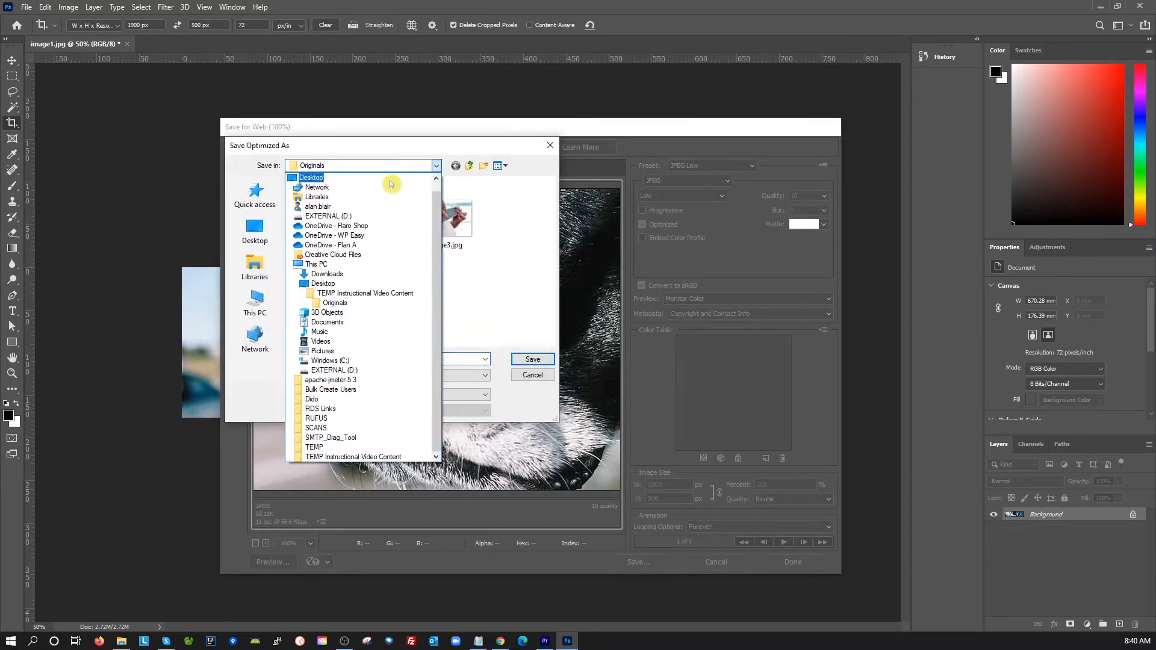
{"action": "left_click", "coordinate": [337, 293]}
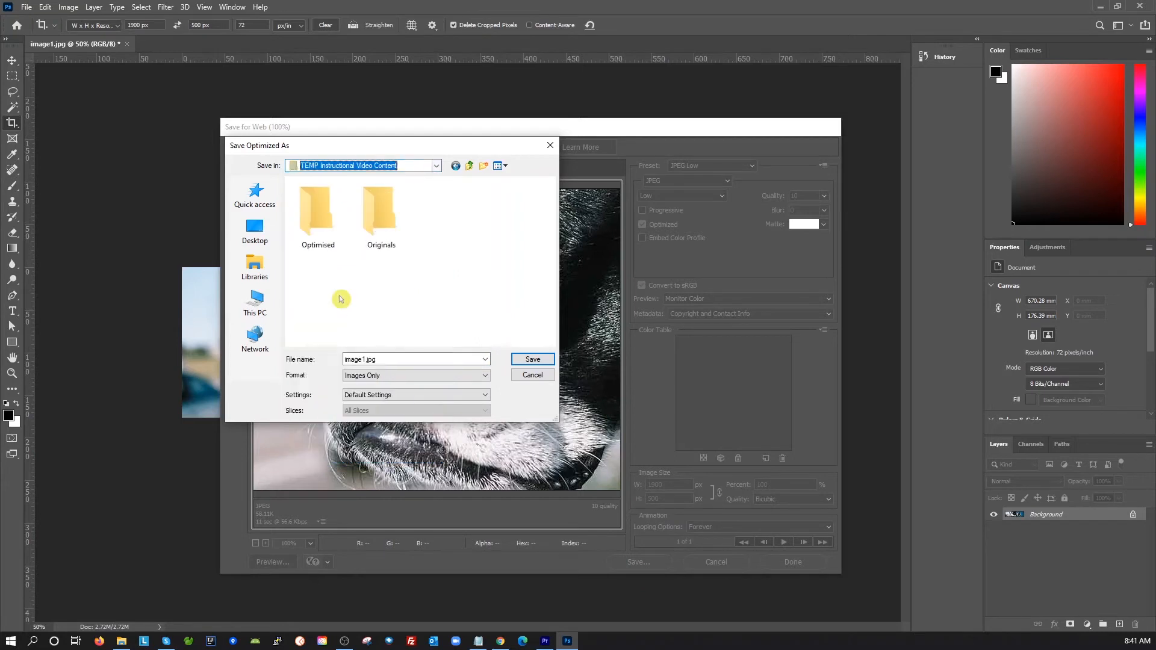
{"action": "double_click", "coordinate": [325, 222]}
{"action": "double_click", "coordinate": [367, 360]}
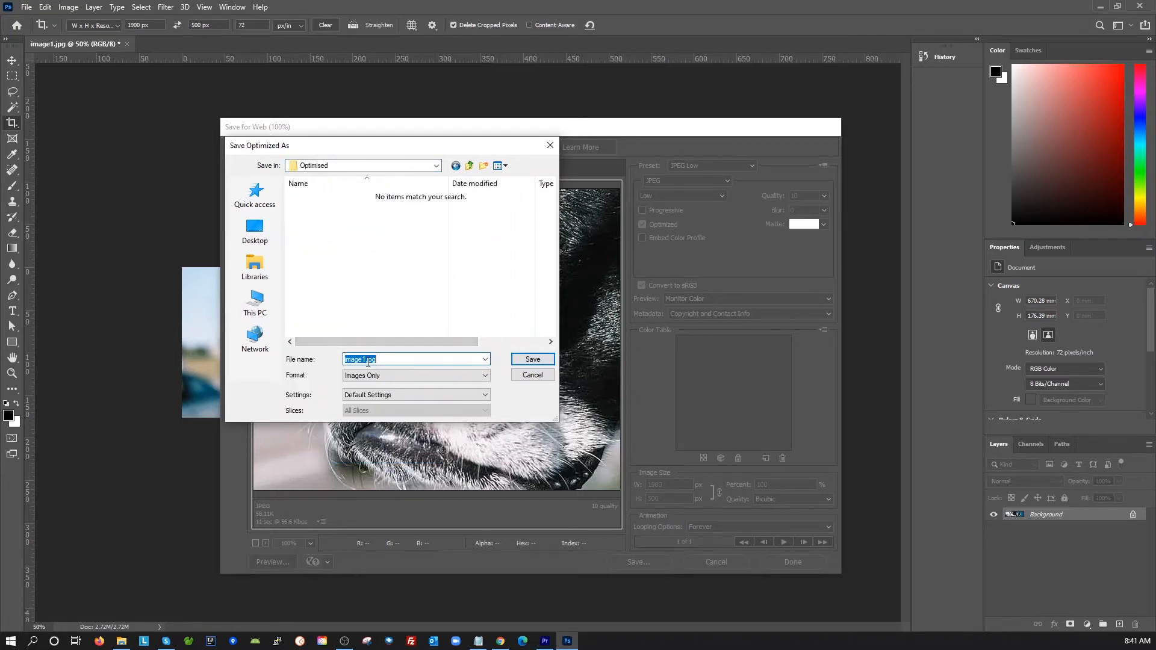
{"action": "left_click", "coordinate": [365, 359]}
{"action": "left_click", "coordinate": [533, 360]}
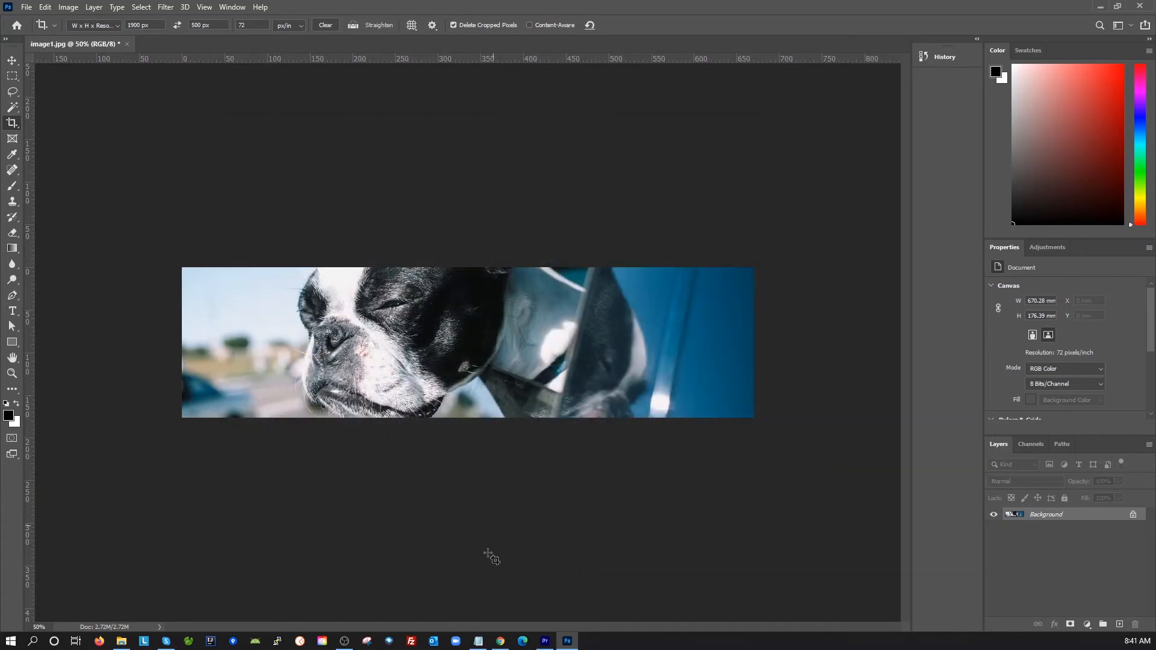
Step: Open image2.jpg from the Originals folder in Photoshop, and highlight its size "750 * 750" in the text file
{"action": "left_click", "coordinate": [122, 642]}
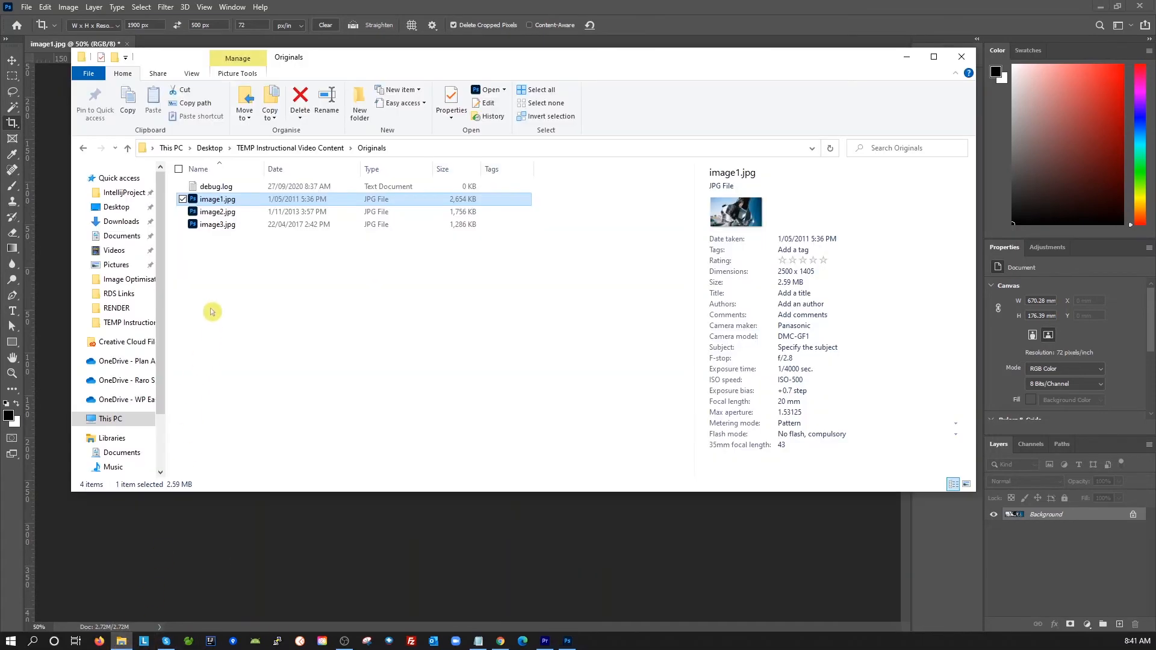
{"action": "double_click", "coordinate": [211, 212]}
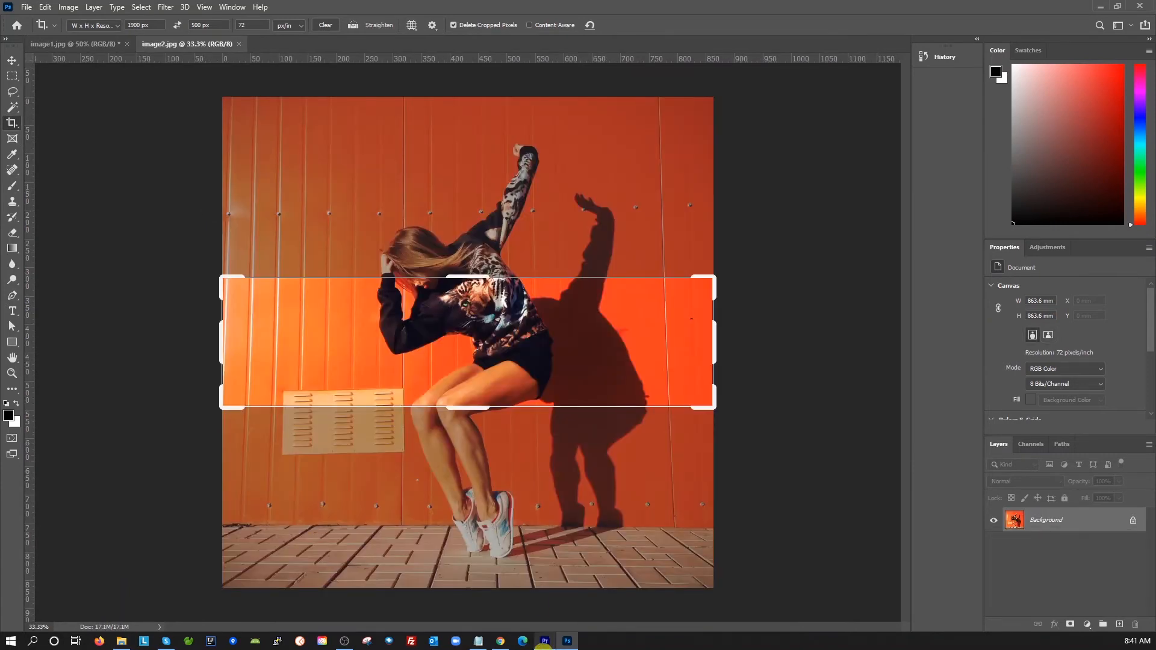
{"action": "left_click", "coordinate": [478, 640]}
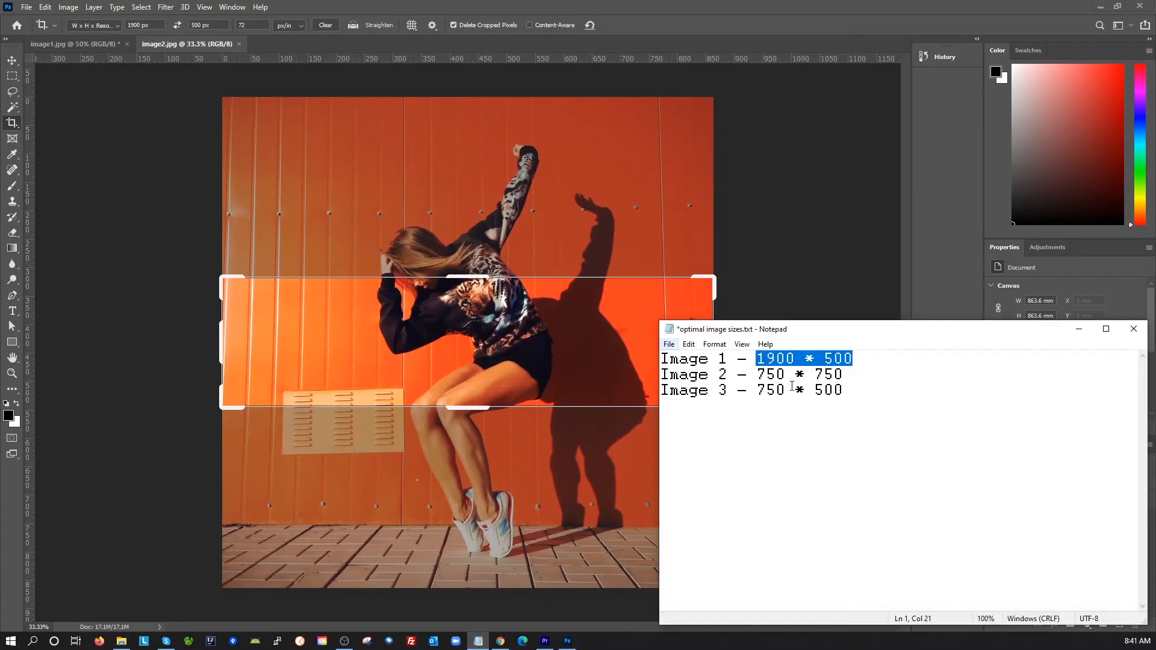
{"action": "left_click_drag", "start_coordinate": [757, 374], "coordinate": [860, 372]}
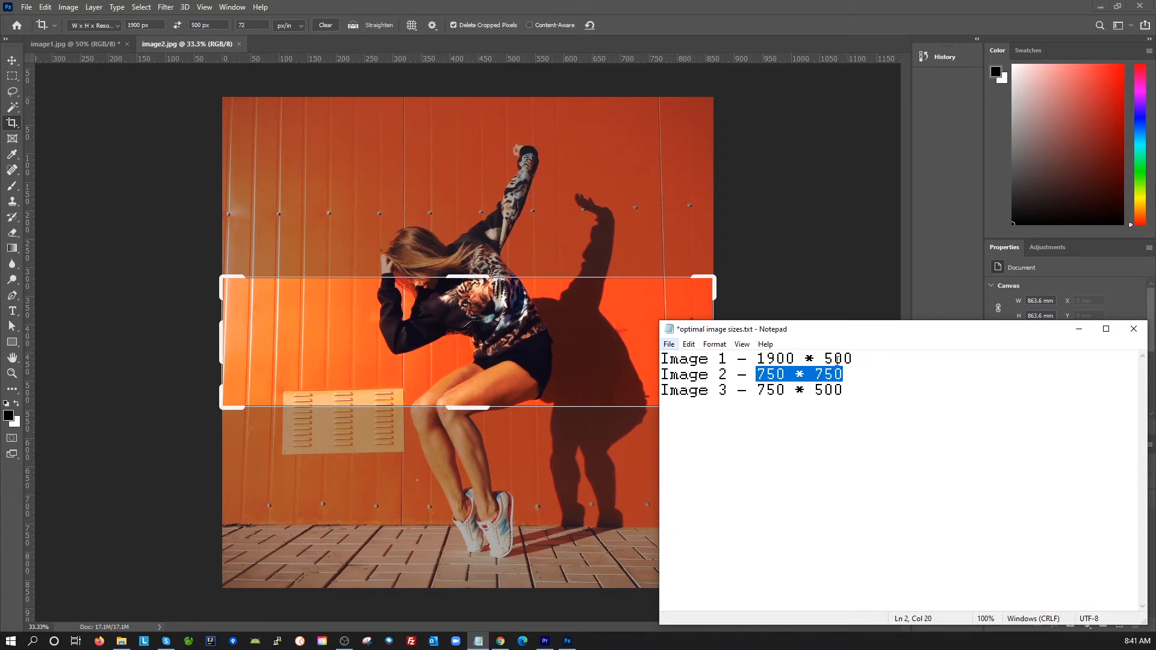
Step: Set the Crop tool's fixed size to 750 px by 750 px for image2.jpg
{"action": "left_click", "coordinate": [13, 124]}
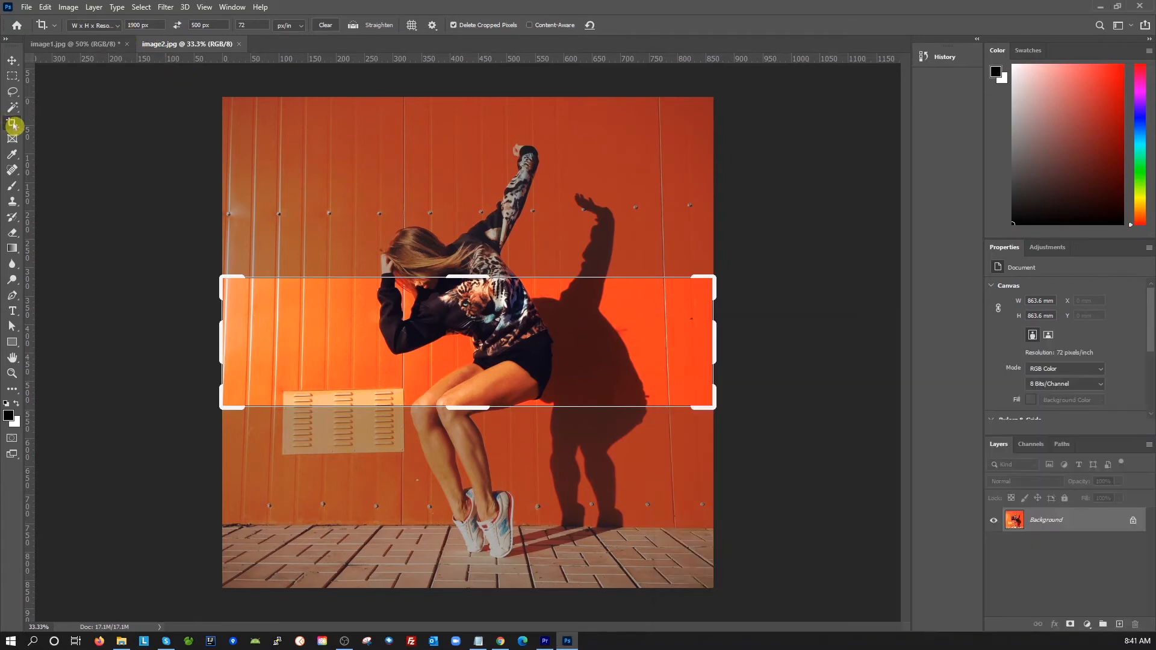
{"action": "double_click", "coordinate": [134, 25]}
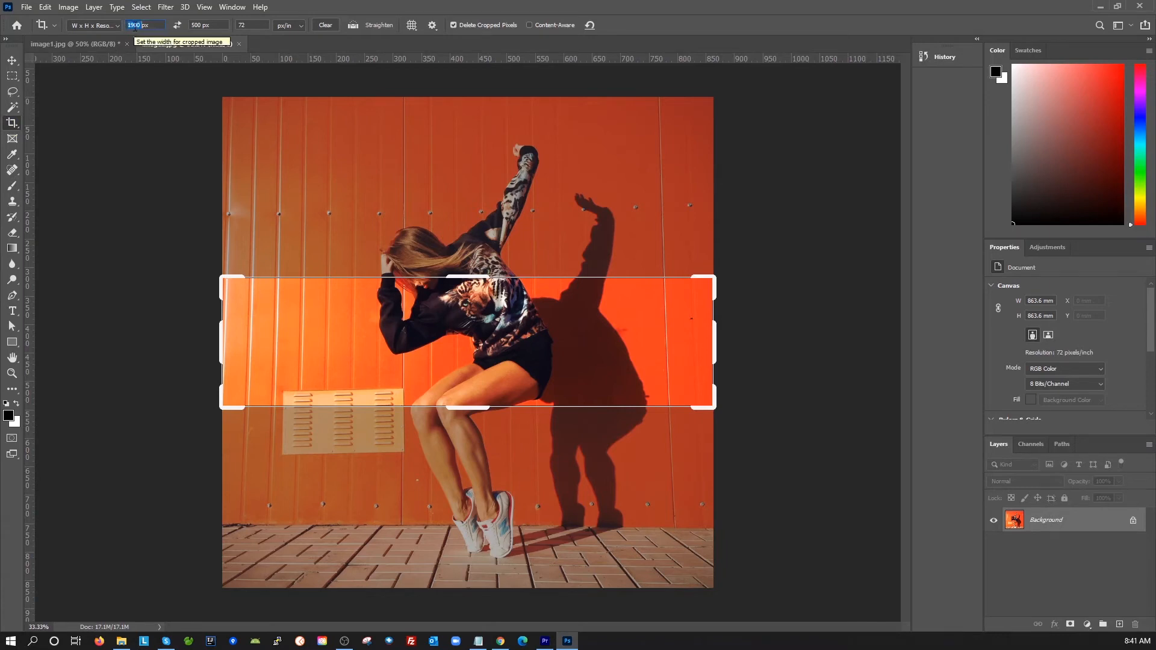
{"action": "type", "text": "750"}
{"action": "key", "text": "Tab"}
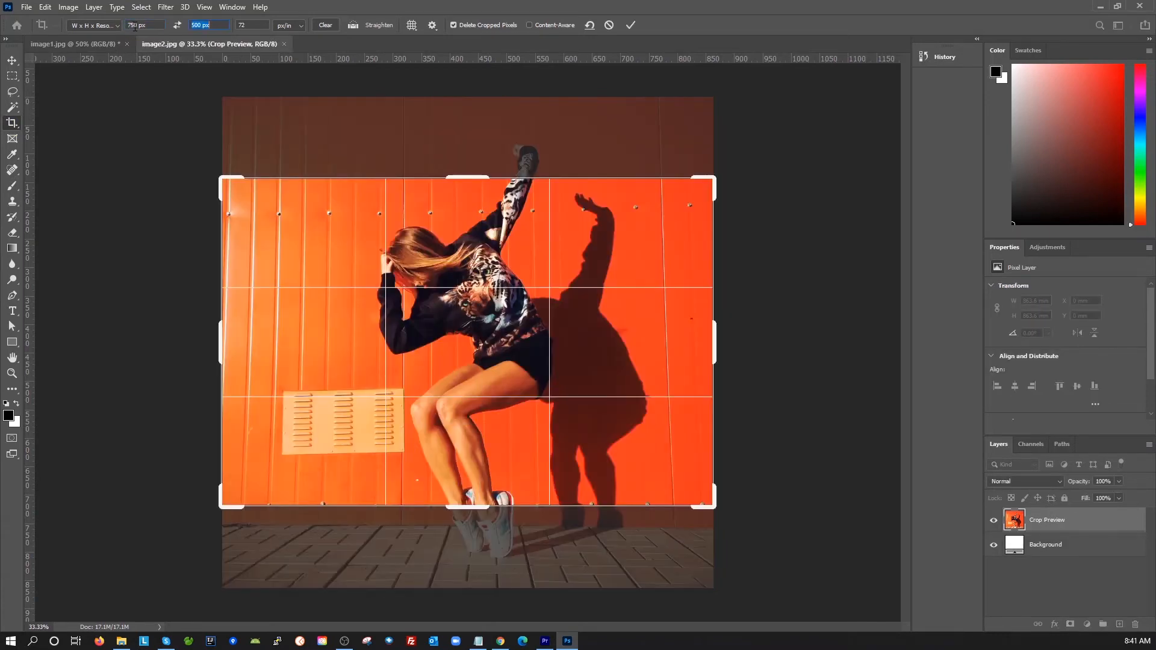
{"action": "type", "text": "5"}
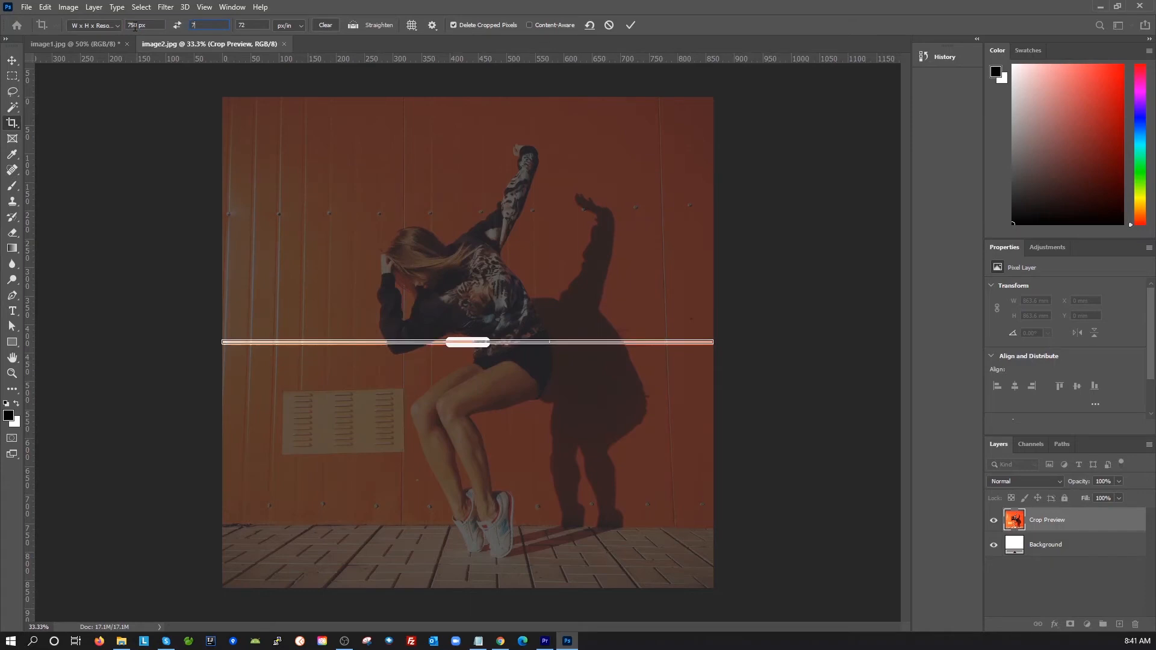
{"action": "type", "text": "750"}
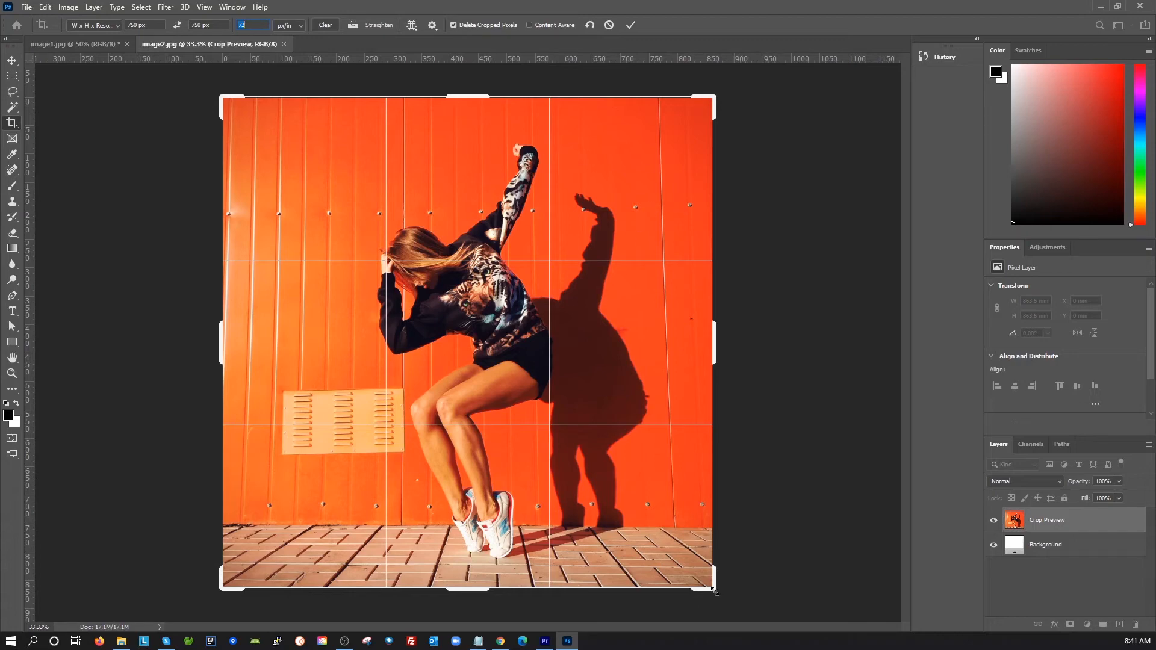
Step: Shrink the crop frame around the dancer in image2.jpg, apply the crop, and view the result at 100%
{"action": "left_click_drag", "start_coordinate": [715, 591], "coordinate": [650, 616]}
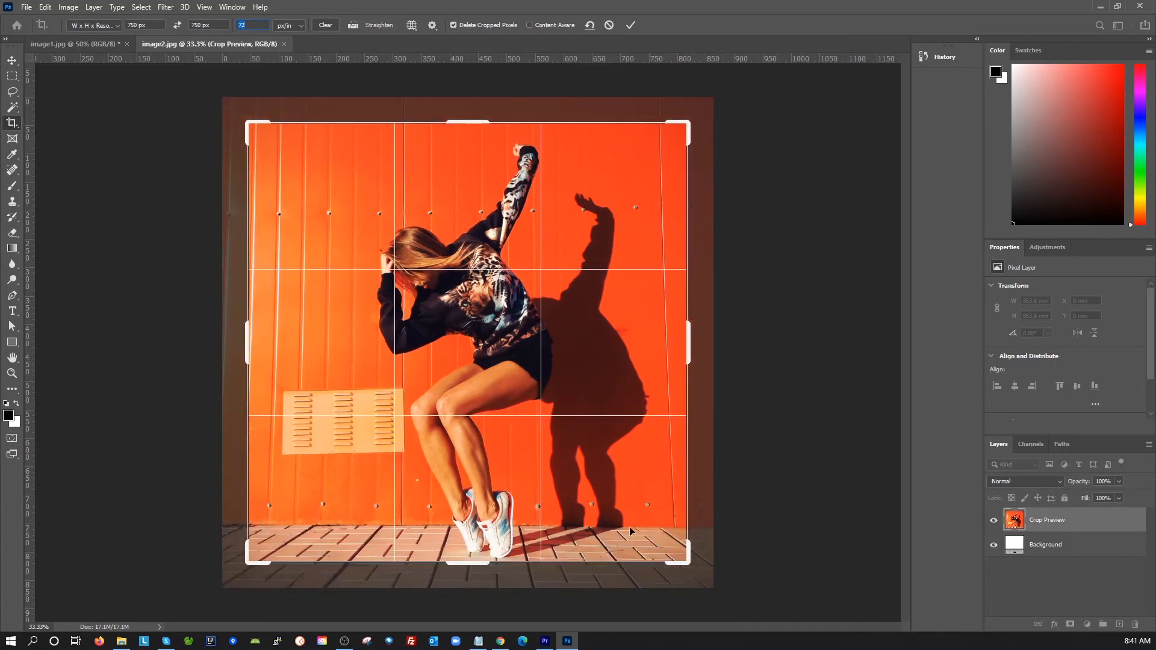
{"action": "double_click", "coordinate": [610, 346]}
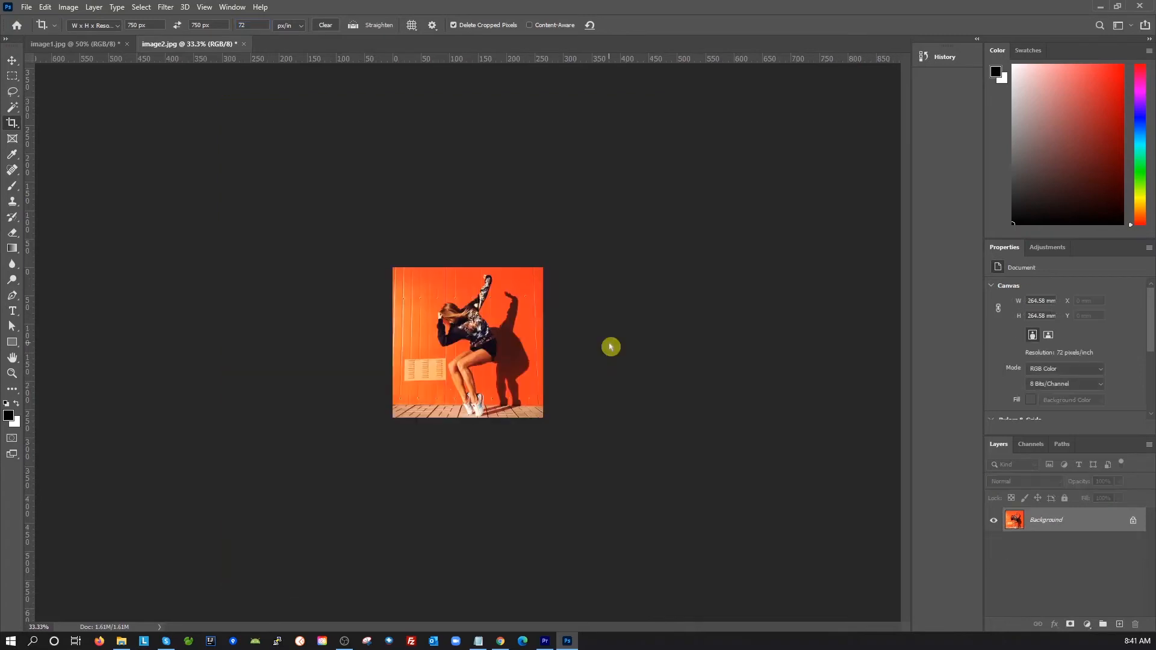
{"action": "key", "text": "ctrl+1"}
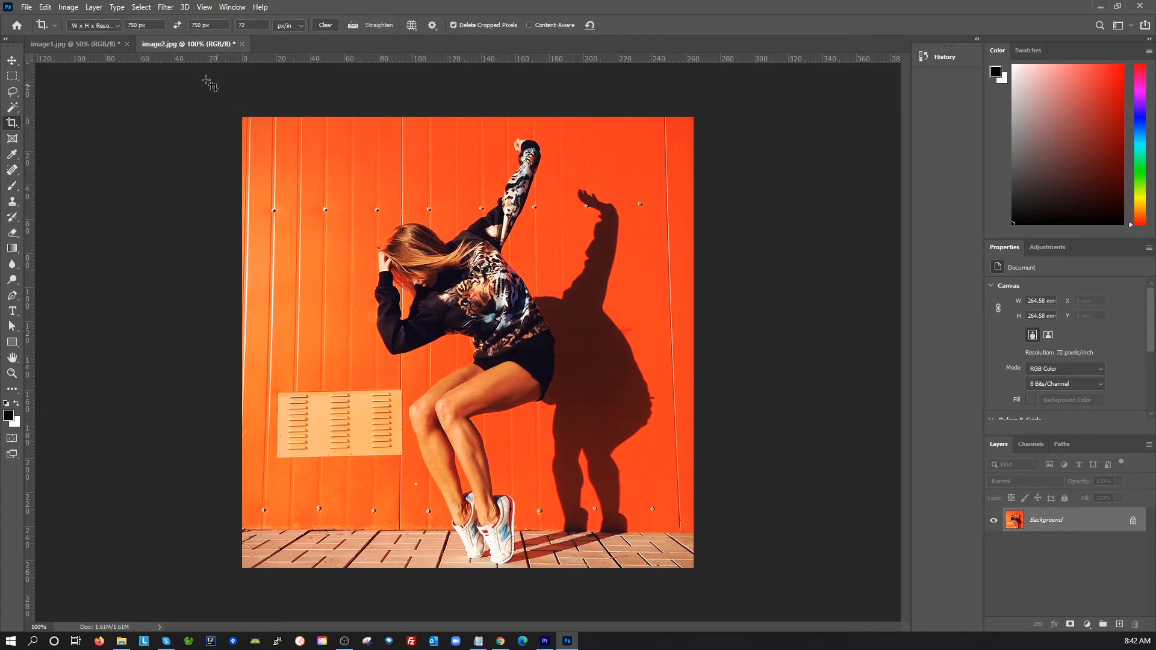
Step: Open Save for Web for image2.jpg and inspect the optimized preview around the dancer's legs and shoes
{"action": "left_click", "coordinate": [27, 7]}
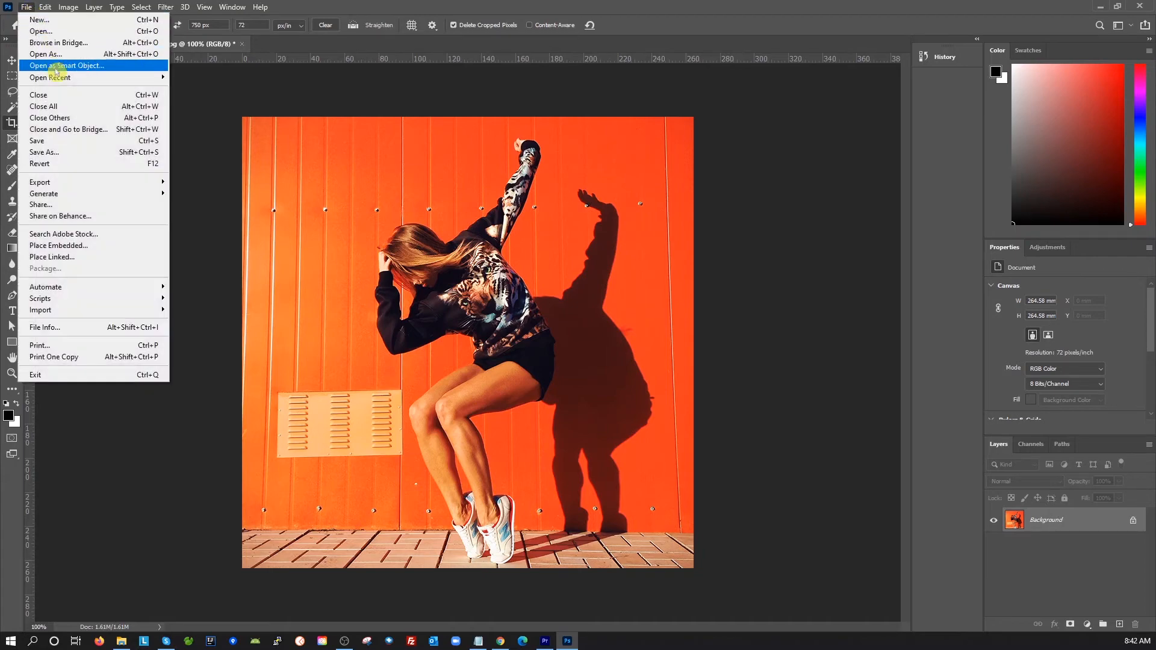
{"action": "mouse_move", "coordinate": [85, 183]}
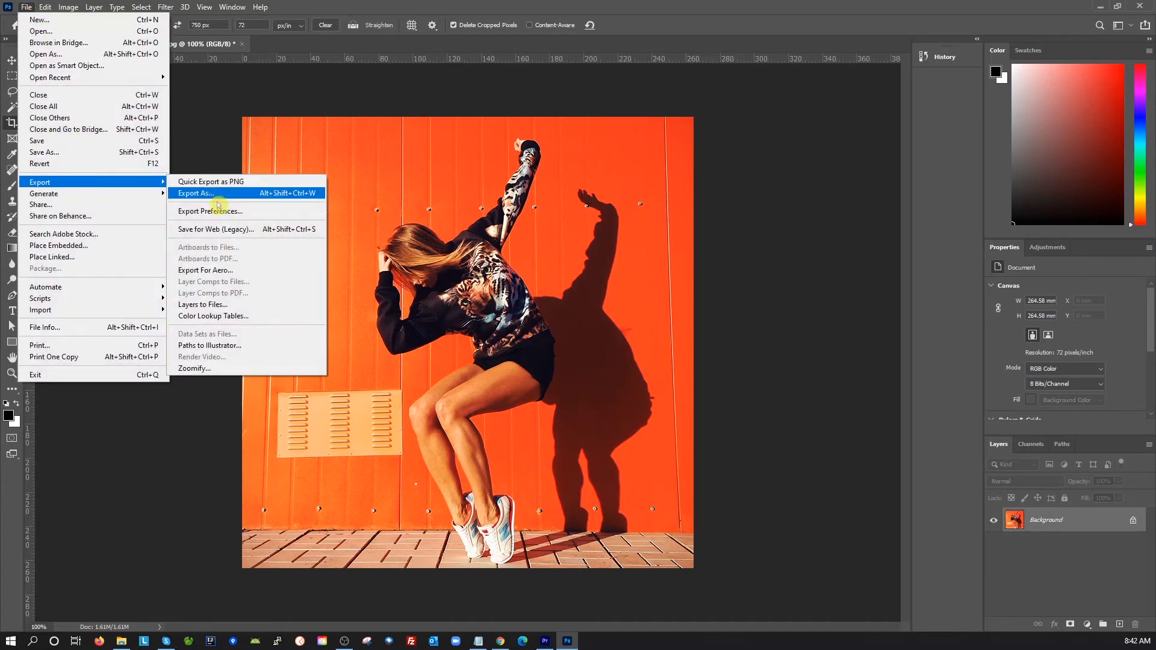
{"action": "left_click", "coordinate": [226, 229]}
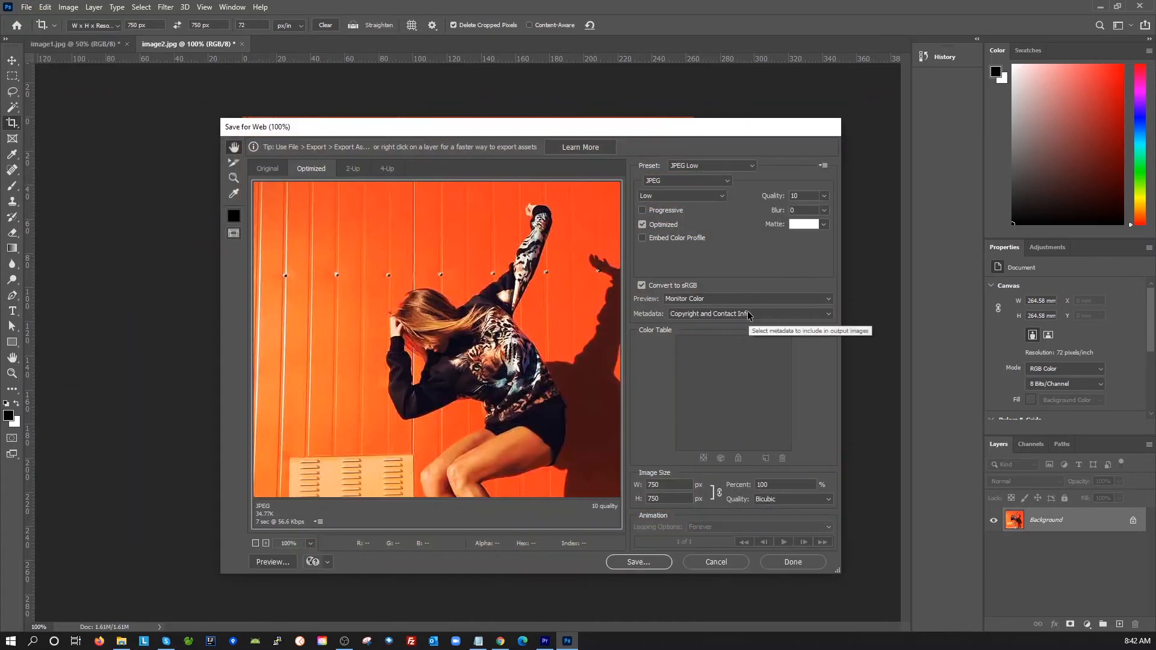
{"action": "left_click_drag", "start_coordinate": [566, 413], "coordinate": [483, 277]}
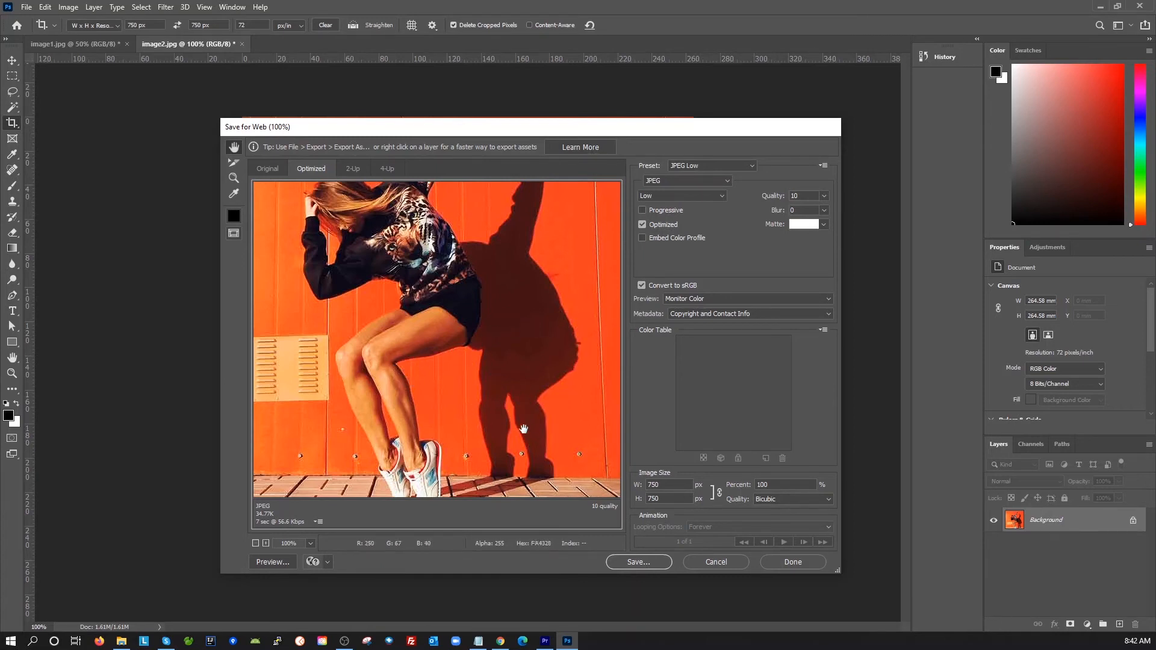
{"action": "left_click_drag", "start_coordinate": [491, 289], "coordinate": [462, 270]}
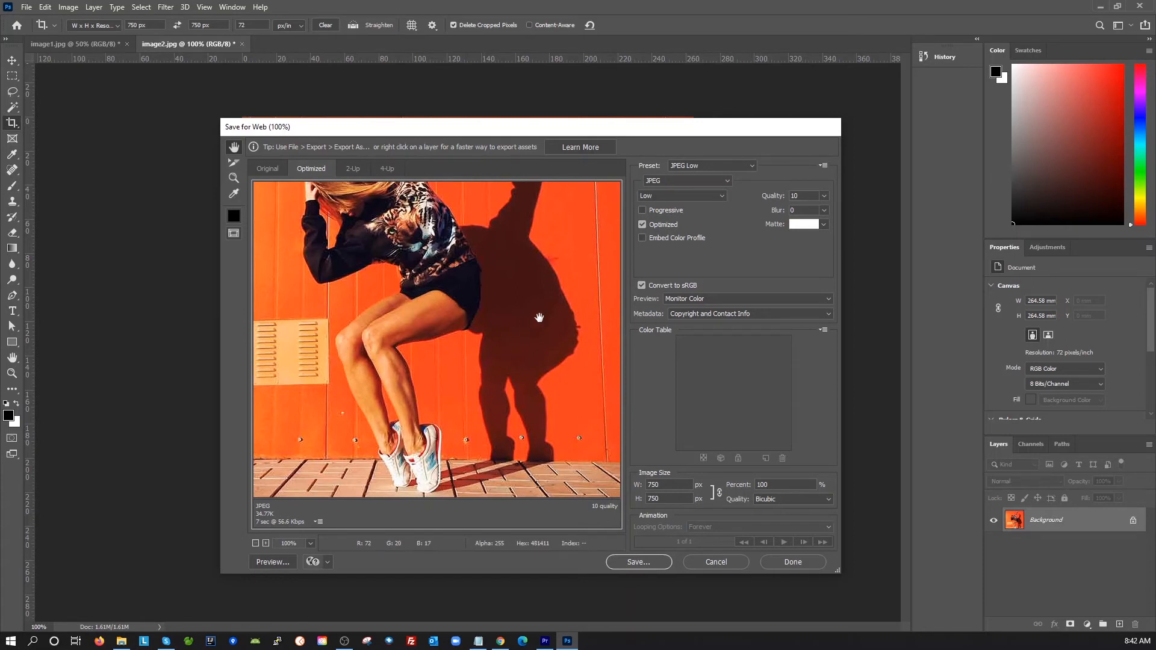
Step: Compare the Medium, High and Low JPEG qualities, choose High, and check the original image2.jpg's file details in File Explorer
{"action": "left_click", "coordinate": [721, 196]}
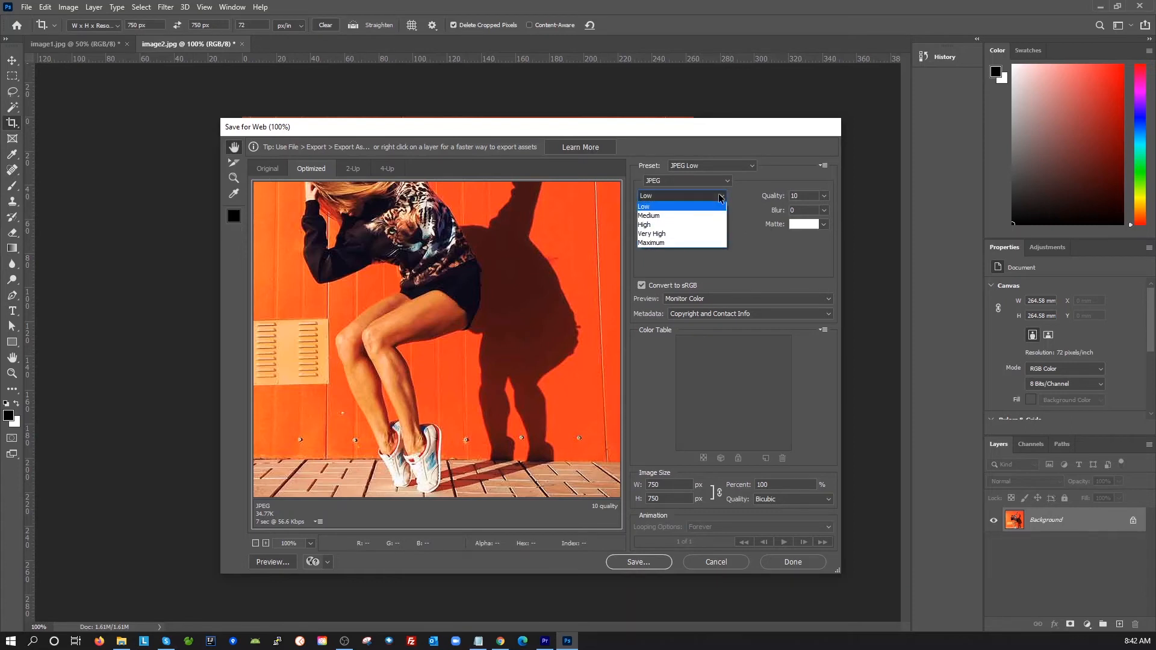
{"action": "left_click", "coordinate": [692, 215]}
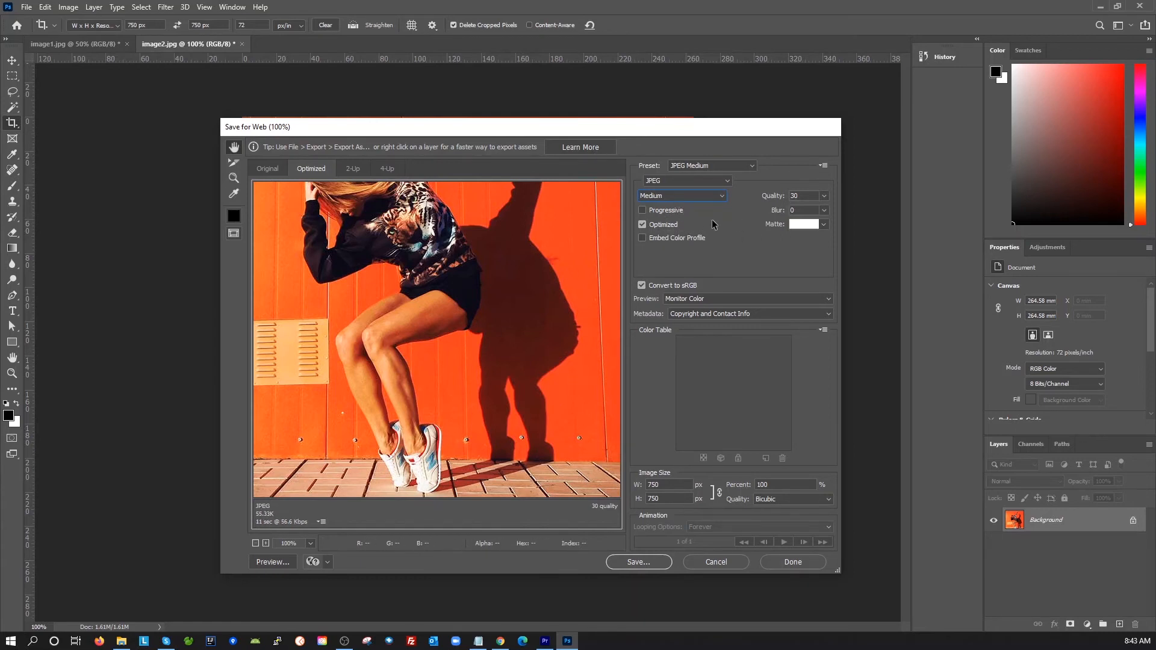
{"action": "left_click", "coordinate": [707, 196]}
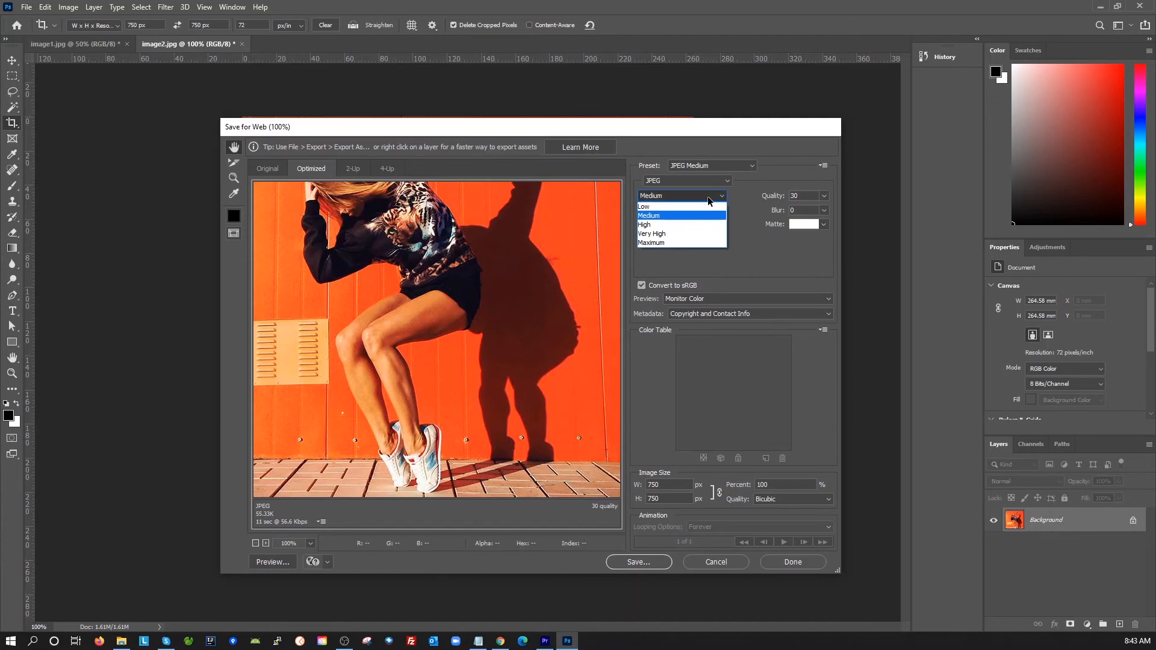
{"action": "left_click", "coordinate": [678, 224]}
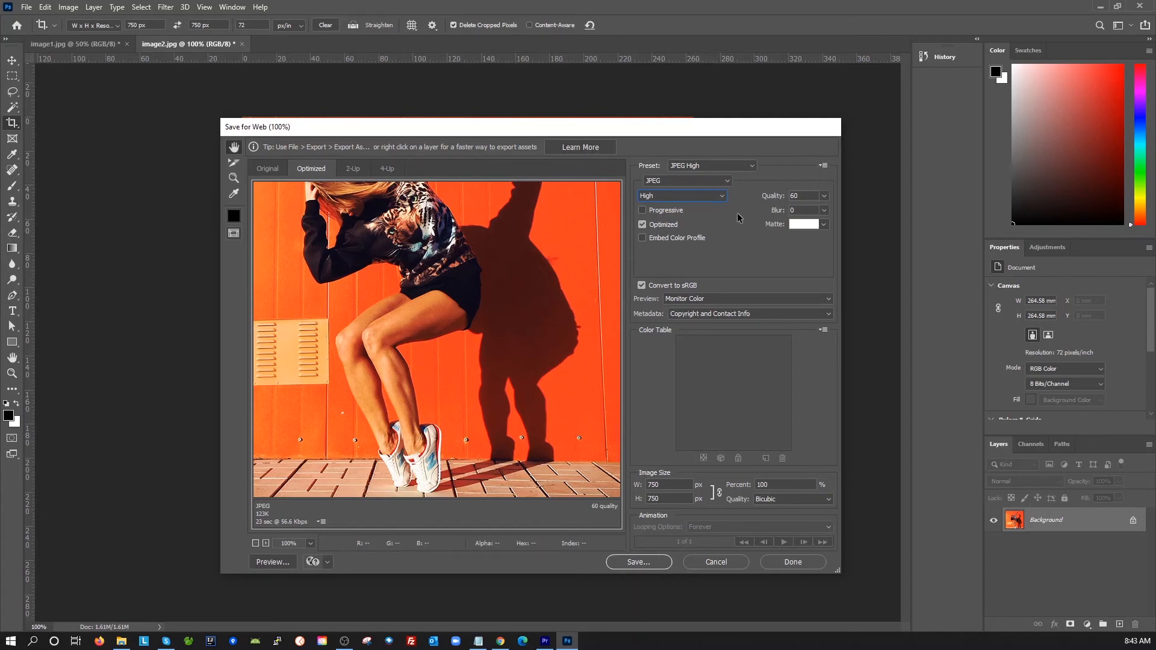
{"action": "left_click", "coordinate": [722, 196]}
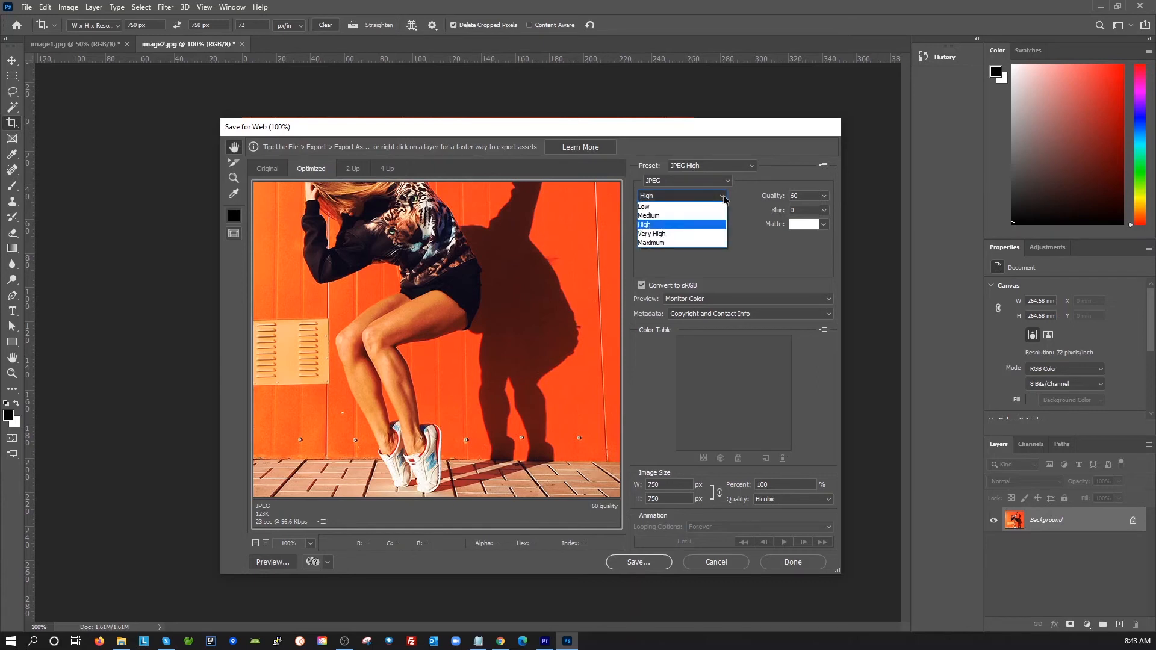
{"action": "left_click", "coordinate": [702, 208]}
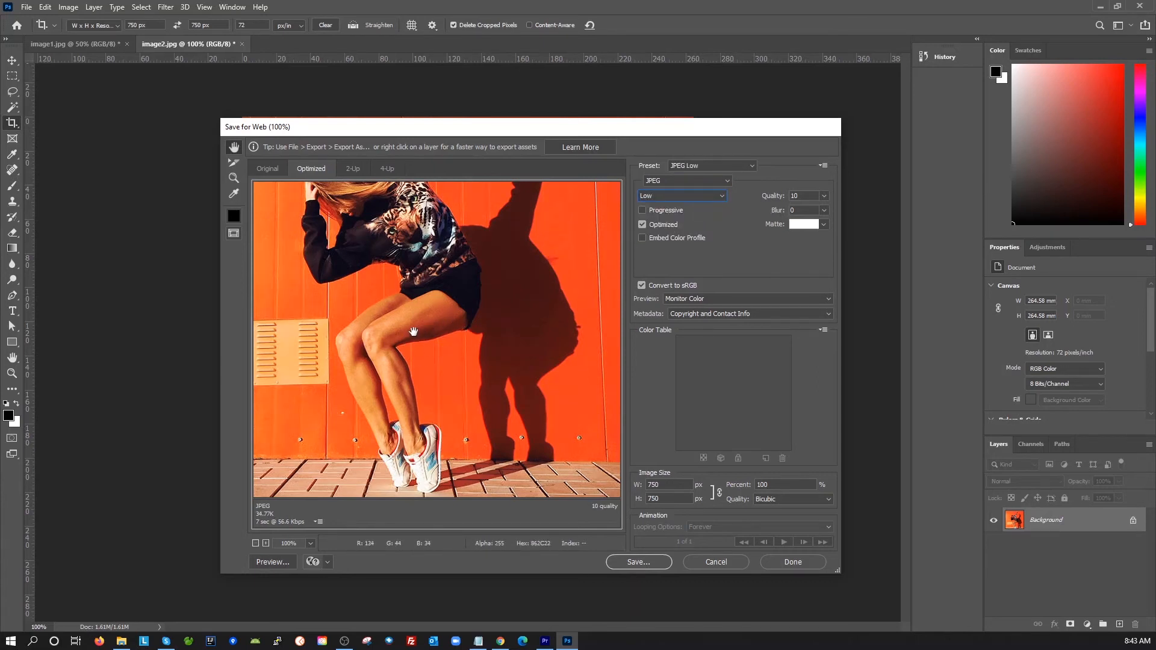
{"action": "left_click", "coordinate": [703, 197]}
{"action": "left_click", "coordinate": [665, 224]}
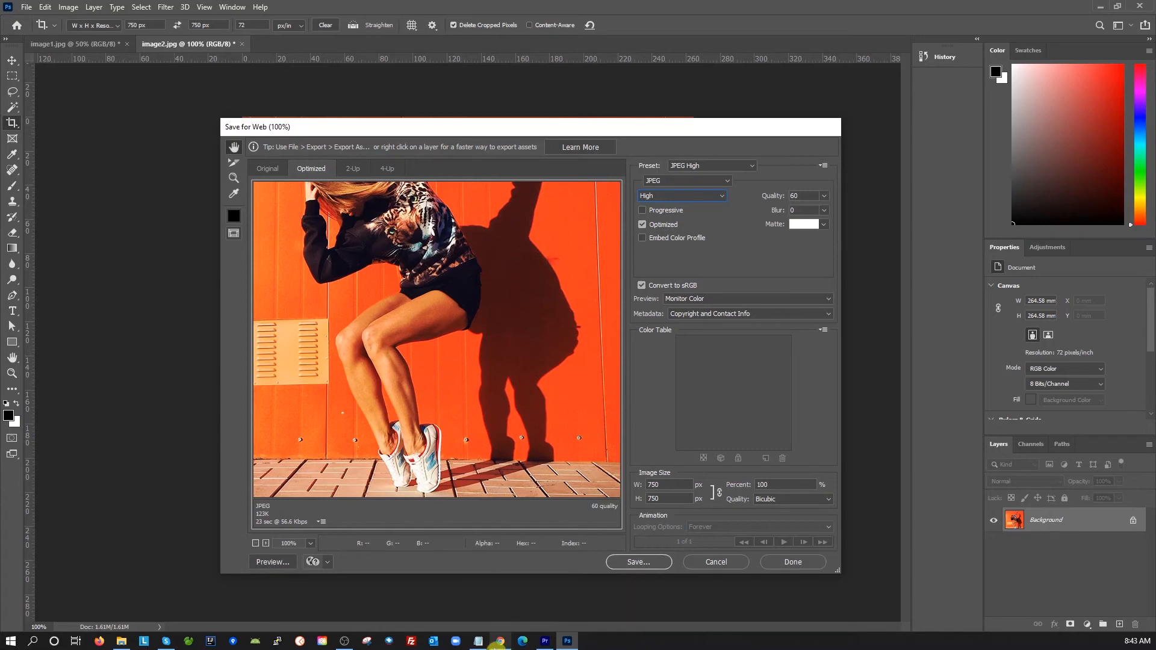
{"action": "left_click", "coordinate": [120, 641]}
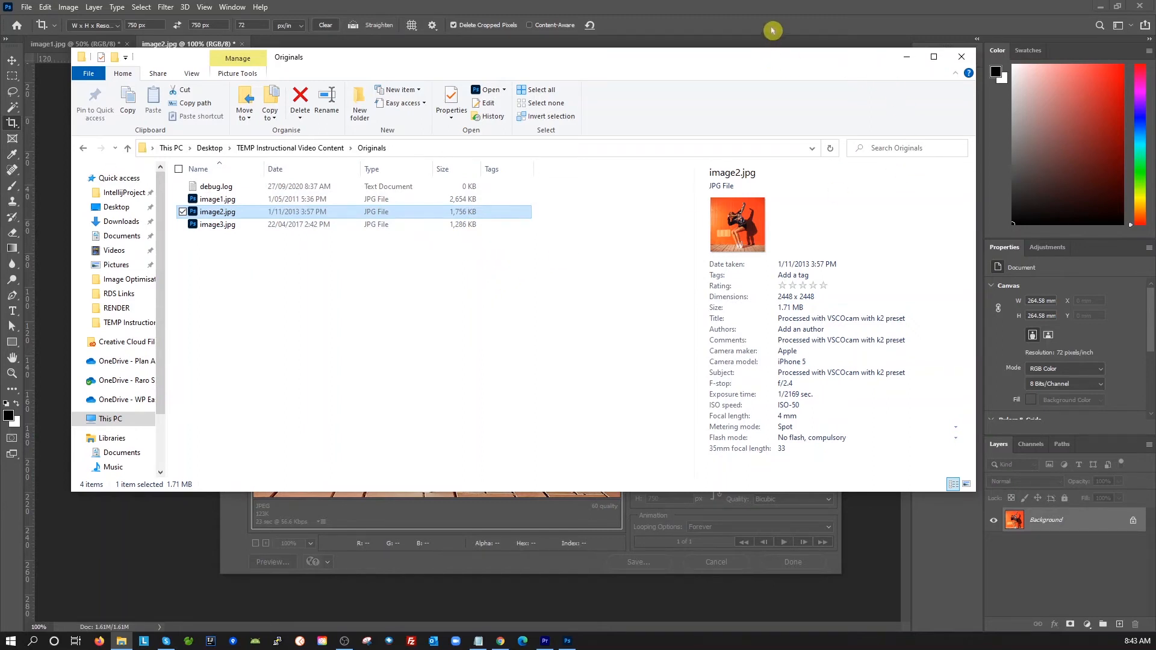
{"action": "left_click", "coordinate": [560, 569]}
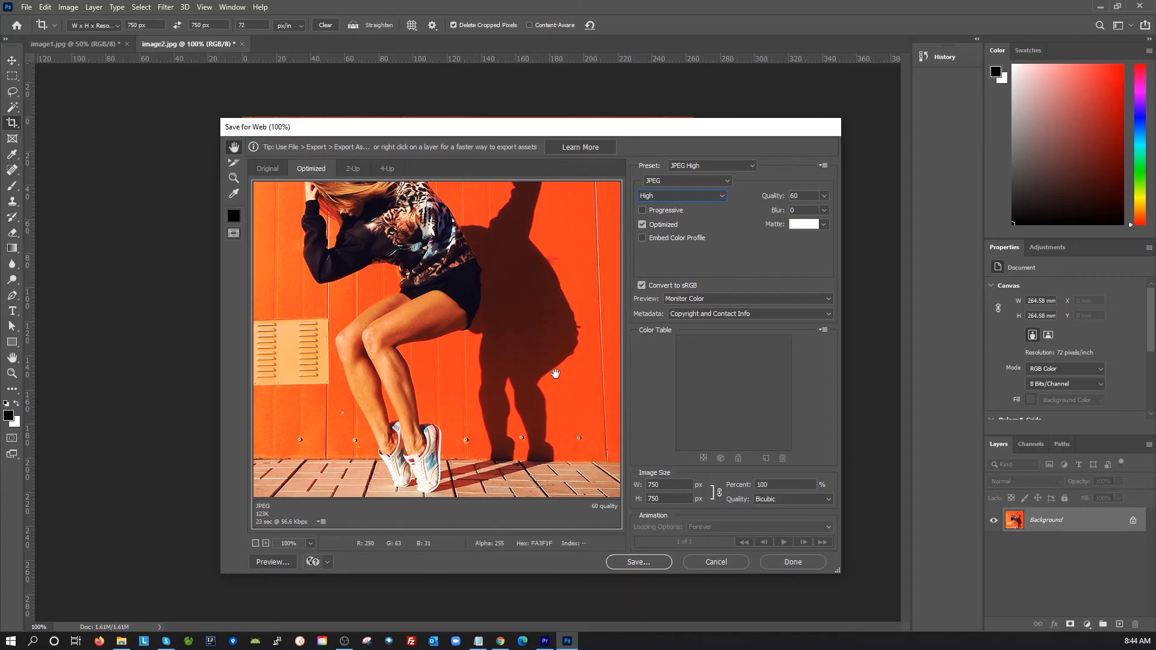
Step: Save the optimized image as image2_750w.jpg in the Optimised folder of TEMP Instructional Video Content
{"action": "left_click", "coordinate": [660, 560]}
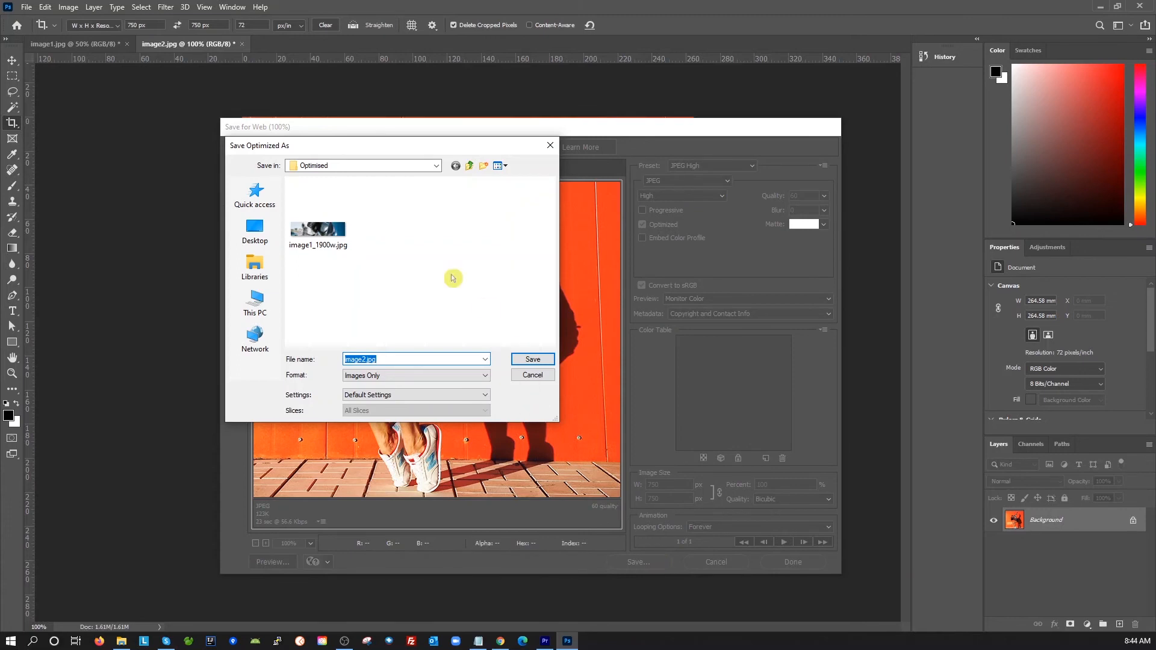
{"action": "left_click", "coordinate": [471, 166]}
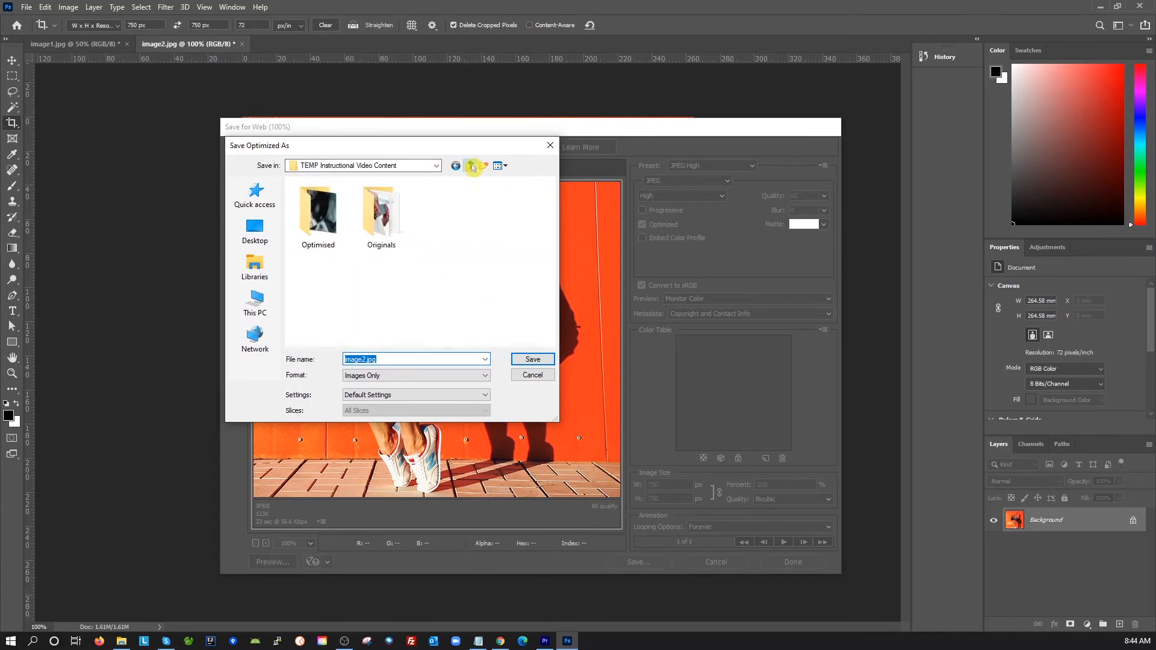
{"action": "double_click", "coordinate": [318, 210]}
{"action": "left_click", "coordinate": [369, 376]}
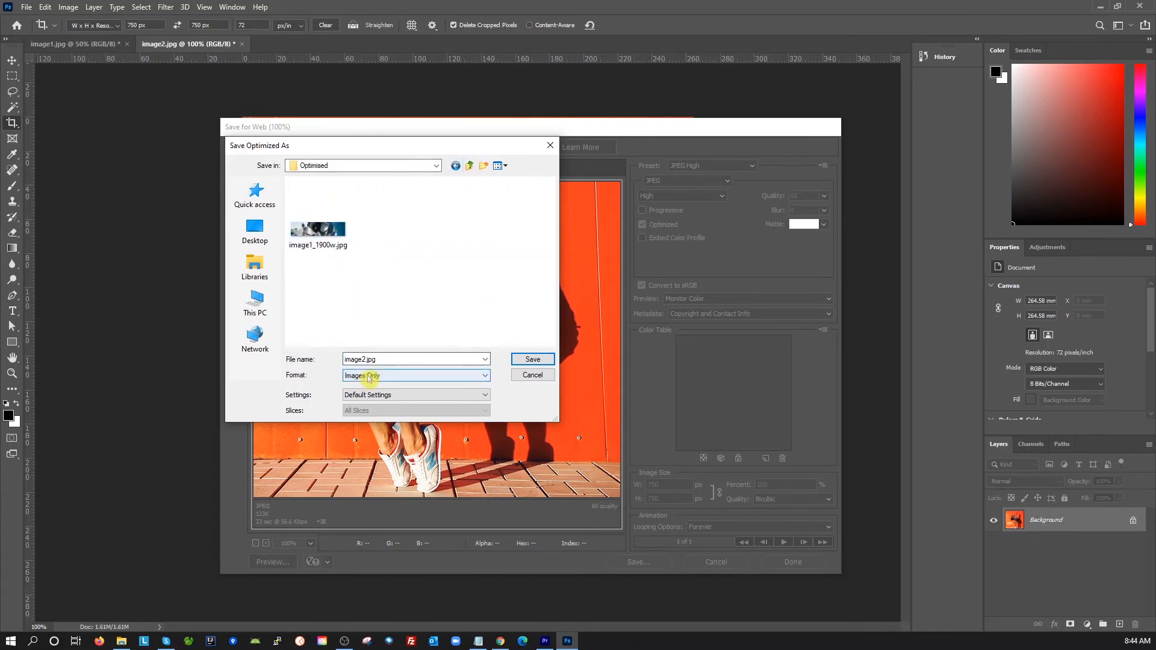
{"action": "left_click", "coordinate": [365, 360]}
{"action": "left_click", "coordinate": [366, 359]}
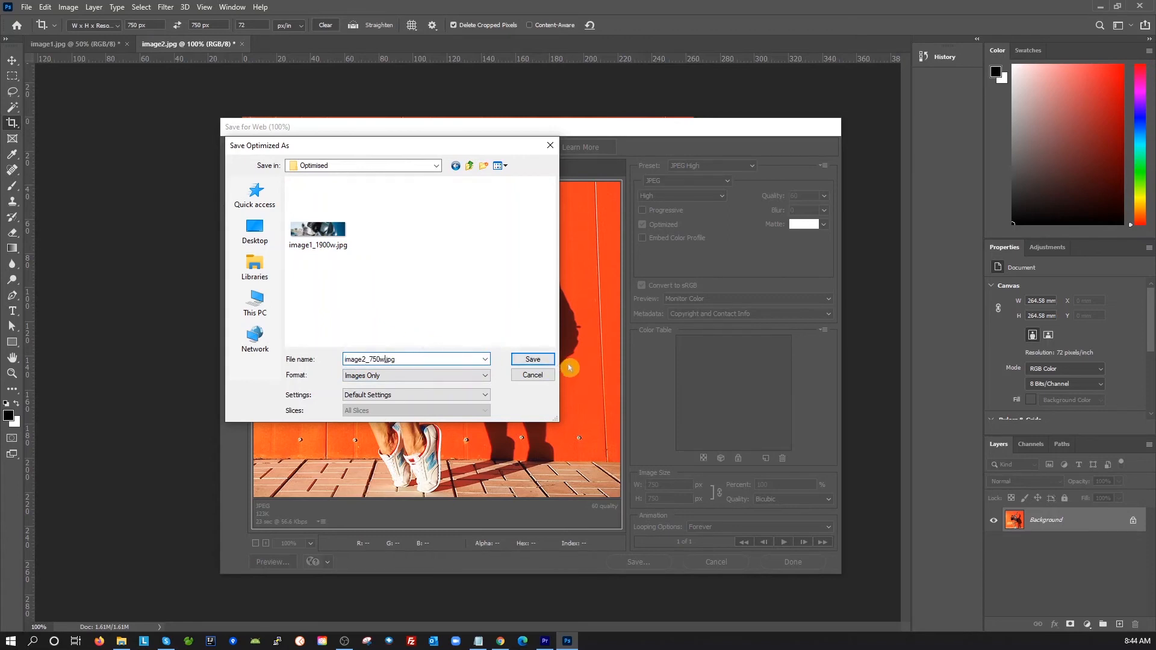
{"action": "left_click", "coordinate": [532, 359]}
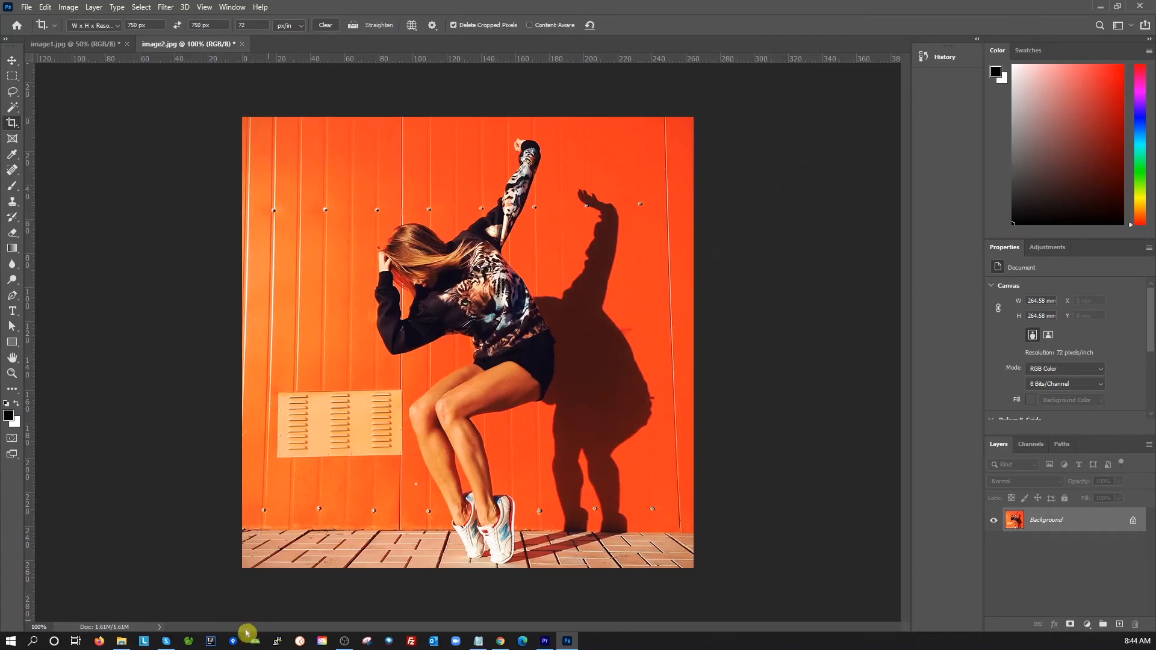
Step: Open image3.jpg from the Originals folder in Photoshop, and highlight its height "500" in the optimal image sizes text file
{"action": "left_click", "coordinate": [122, 642]}
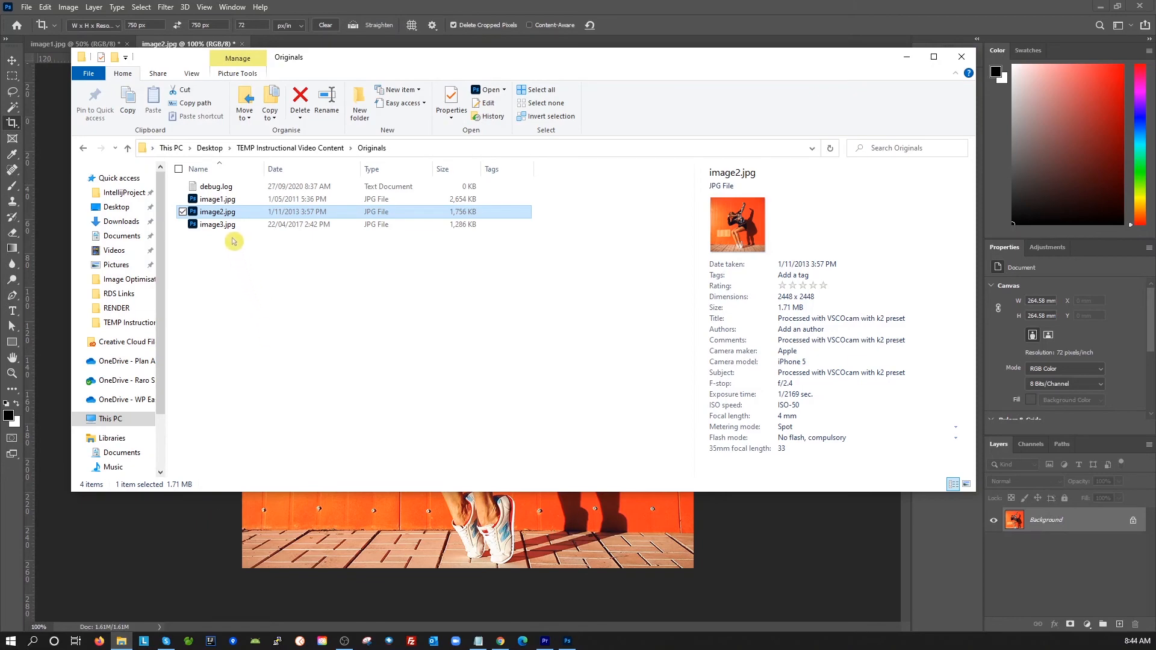
{"action": "left_click", "coordinate": [215, 227]}
{"action": "double_click", "coordinate": [216, 225]}
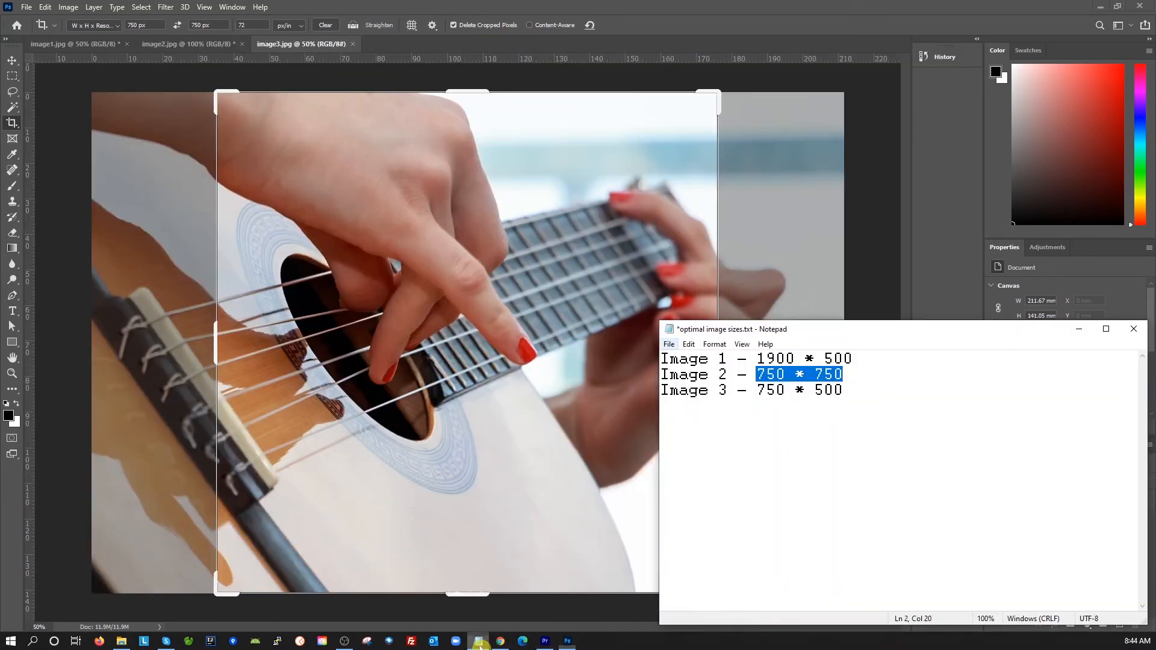
{"action": "left_click", "coordinate": [478, 642]}
{"action": "left_click", "coordinate": [761, 389]}
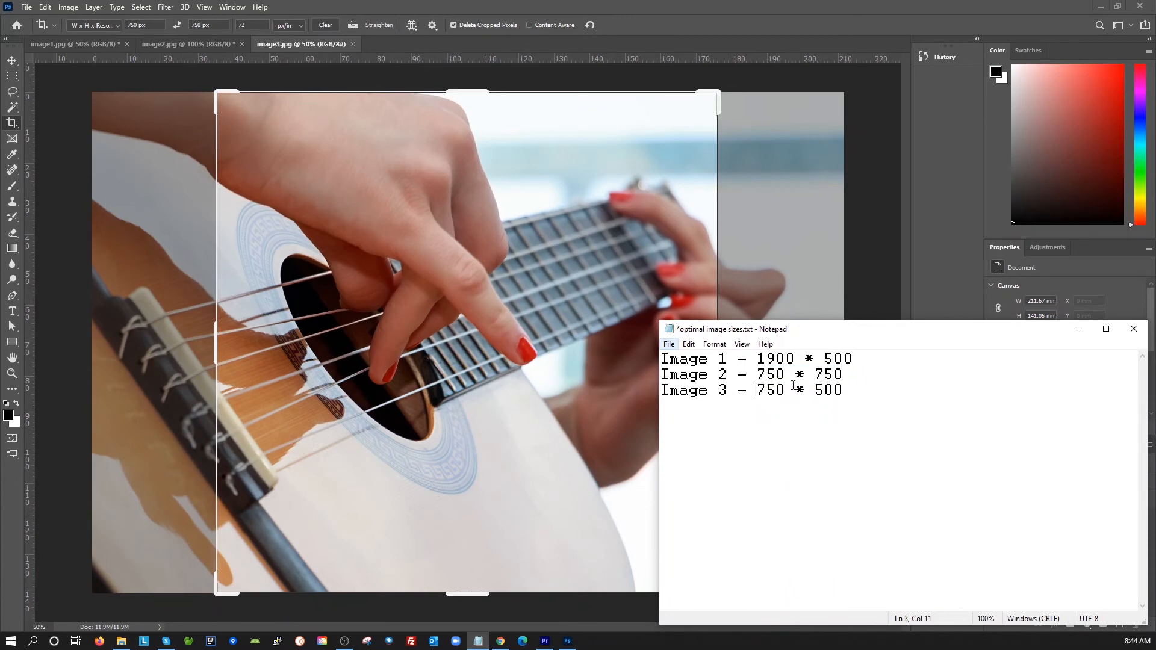
{"action": "double_click", "coordinate": [826, 389]}
Step: Set the Crop tool's height to 500 px, crop image3.jpg slightly inside its edges, and view it at 100%
{"action": "left_click", "coordinate": [14, 122]}
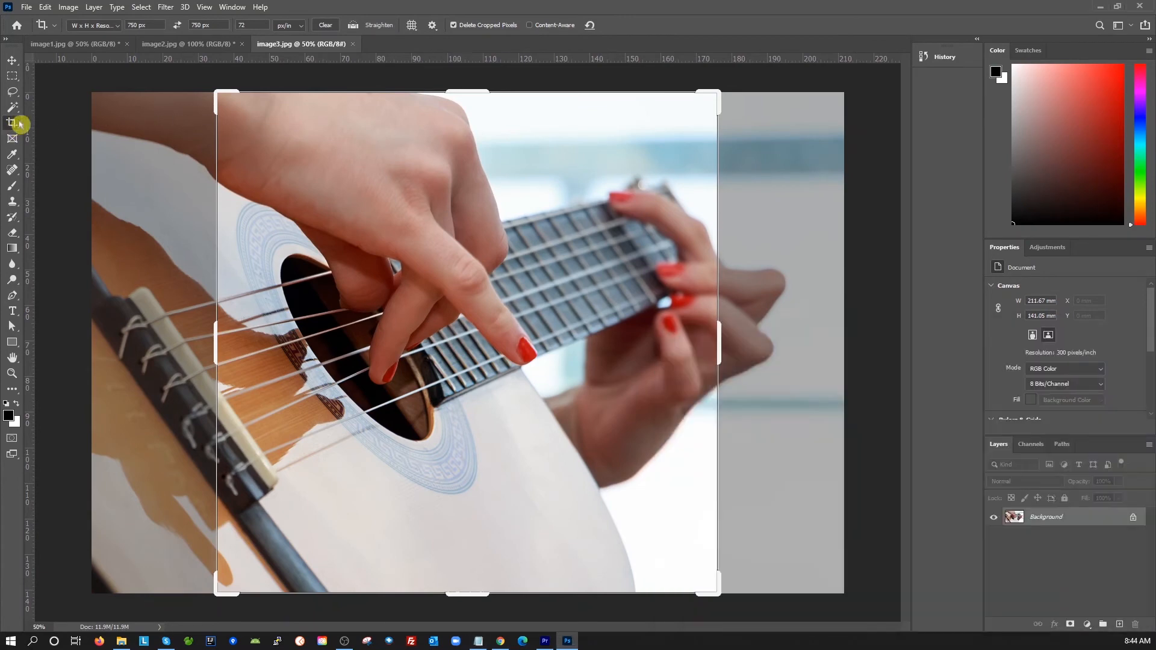
{"action": "left_click", "coordinate": [192, 25]}
{"action": "type", "text": "500"}
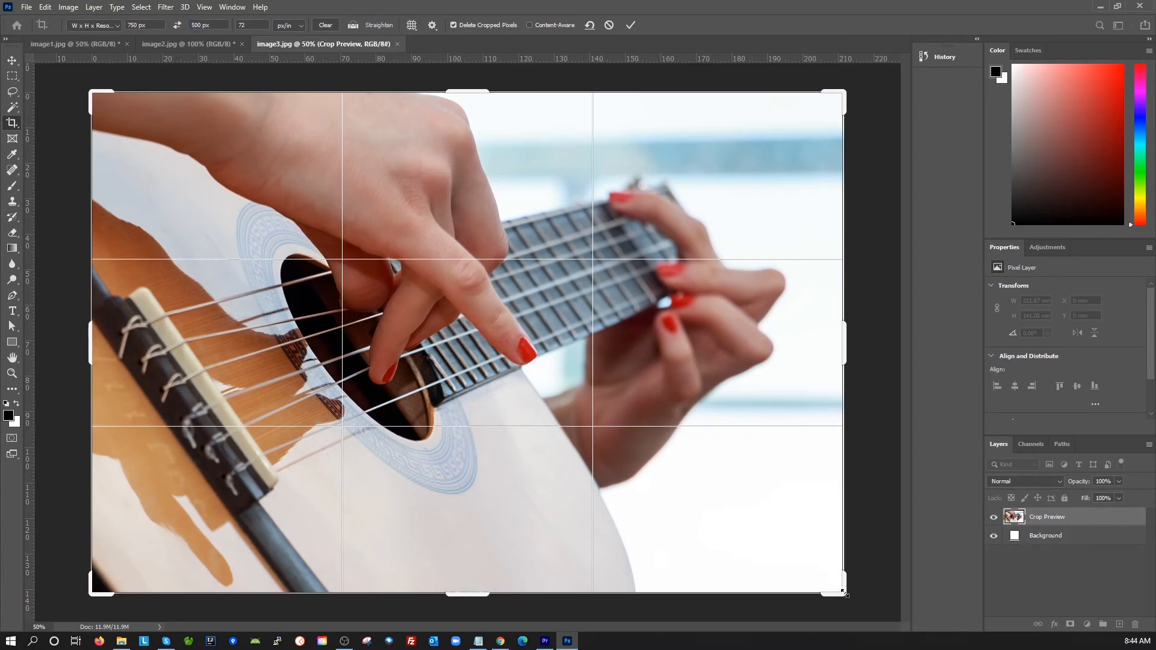
{"action": "mouse_move", "coordinate": [843, 593]}
{"action": "left_mouse_down"}
{"action": "mouse_move", "coordinate": [823, 561]}
{"action": "mouse_move", "coordinate": [839, 584]}
{"action": "mouse_move", "coordinate": [542, 482]}
{"action": "mouse_move", "coordinate": [689, 557]}
{"action": "mouse_move", "coordinate": [678, 544]}
{"action": "mouse_move", "coordinate": [637, 529]}
{"action": "mouse_move", "coordinate": [795, 626]}
{"action": "mouse_move", "coordinate": [783, 605]}
{"action": "mouse_move", "coordinate": [798, 611]}
{"action": "mouse_move", "coordinate": [793, 575]}
{"action": "mouse_move", "coordinate": [825, 592]}
{"action": "left_mouse_up"}
{"action": "double_click", "coordinate": [490, 393]}
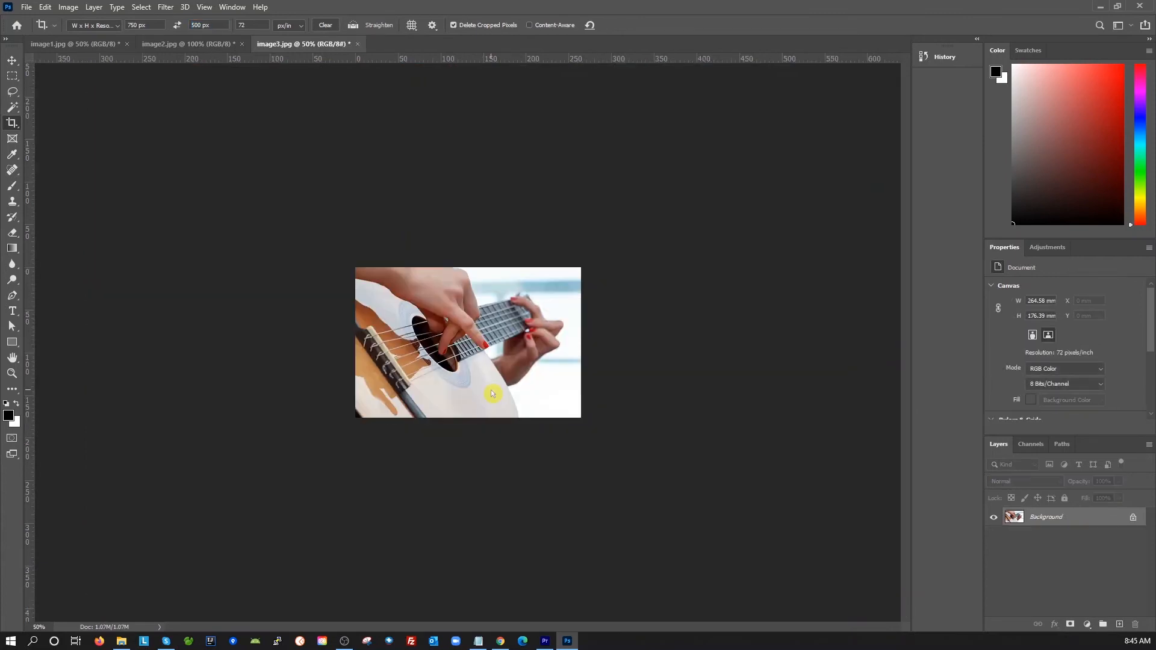
{"action": "key", "text": "ctrl+1"}
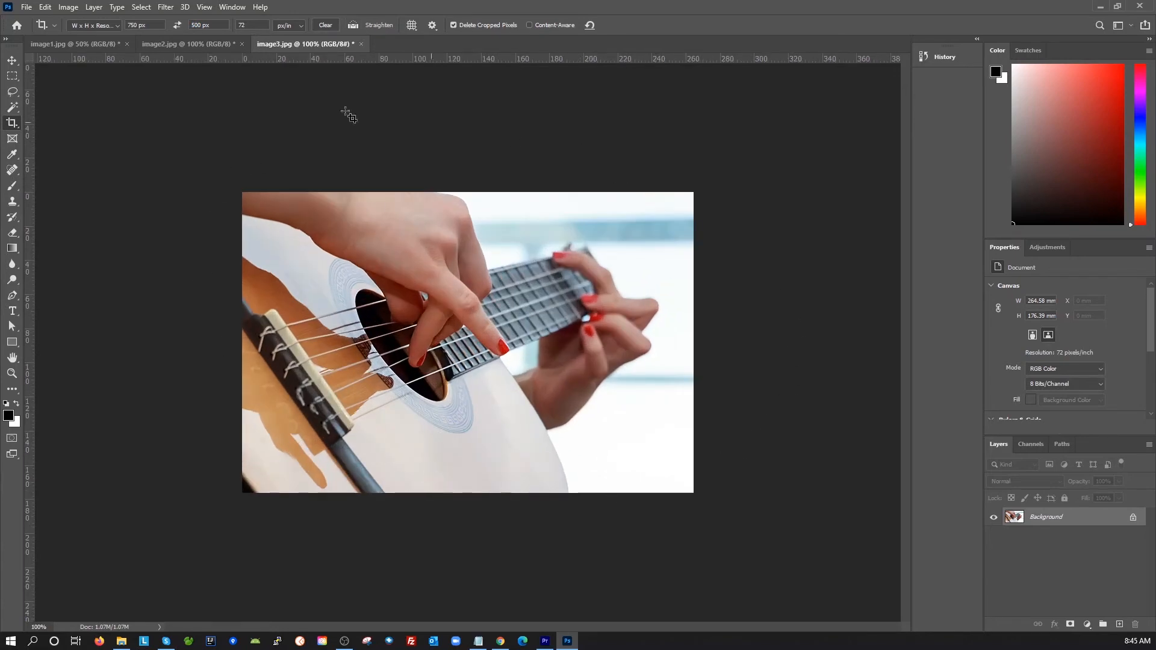
Step: Open the cropped image3.jpg in Save for Web, compare the Low and Medium JPEG qualities, and choose High
{"action": "left_click", "coordinate": [27, 8]}
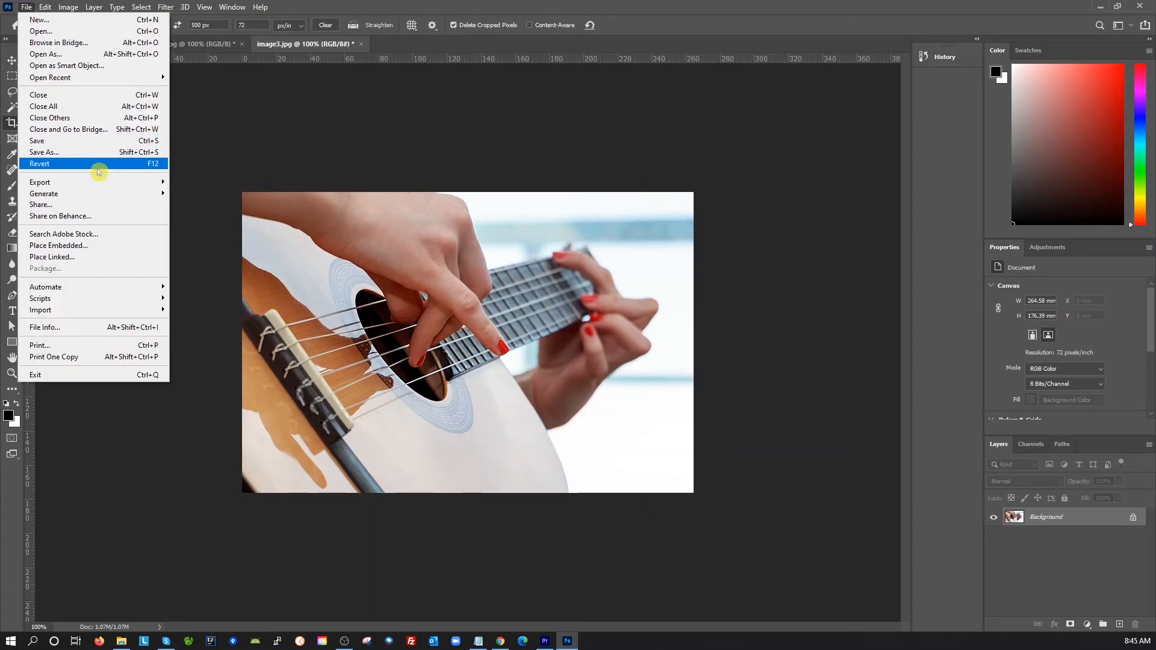
{"action": "mouse_move", "coordinate": [96, 182]}
{"action": "left_click", "coordinate": [235, 232]}
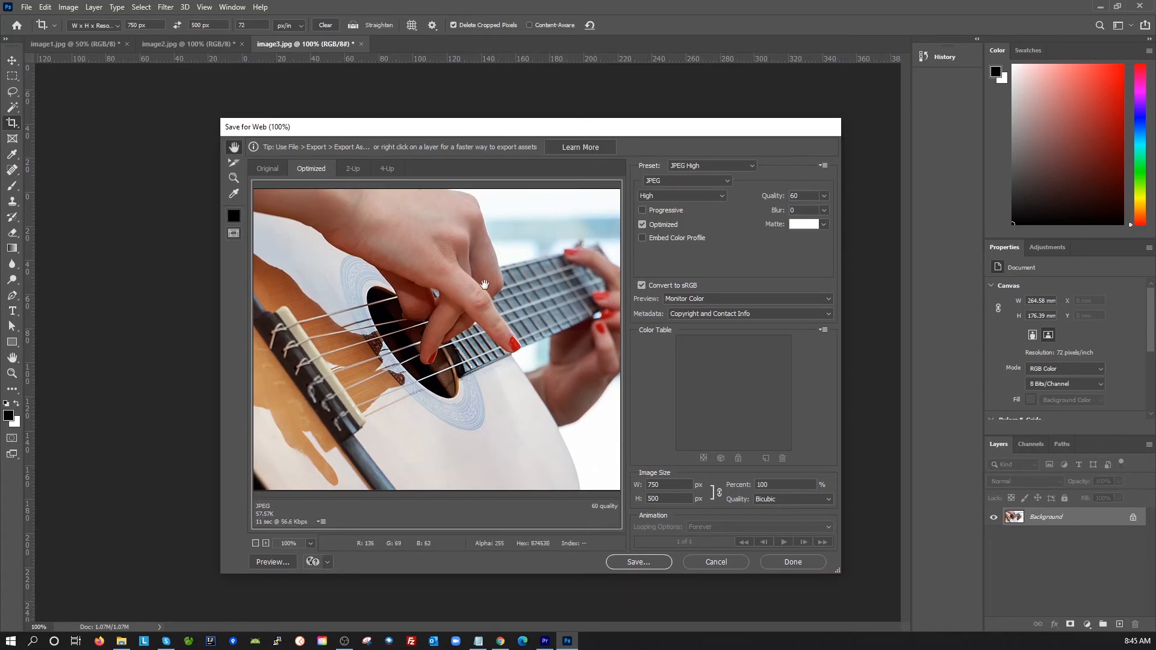
{"action": "left_click", "coordinate": [702, 198]}
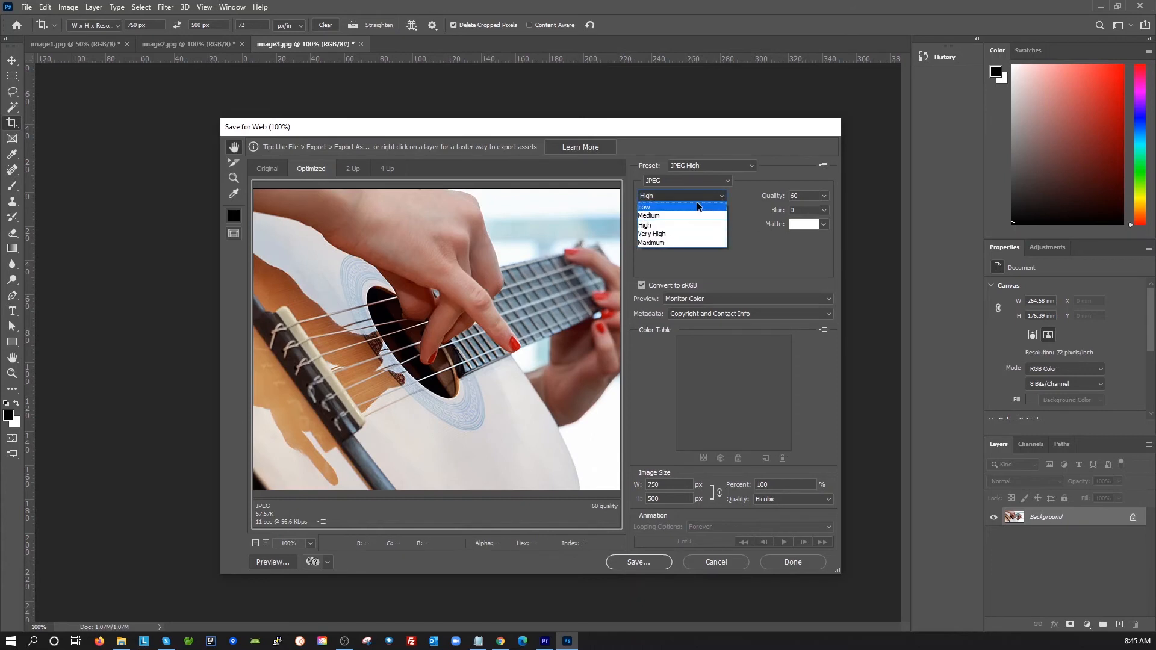
{"action": "left_click", "coordinate": [696, 204]}
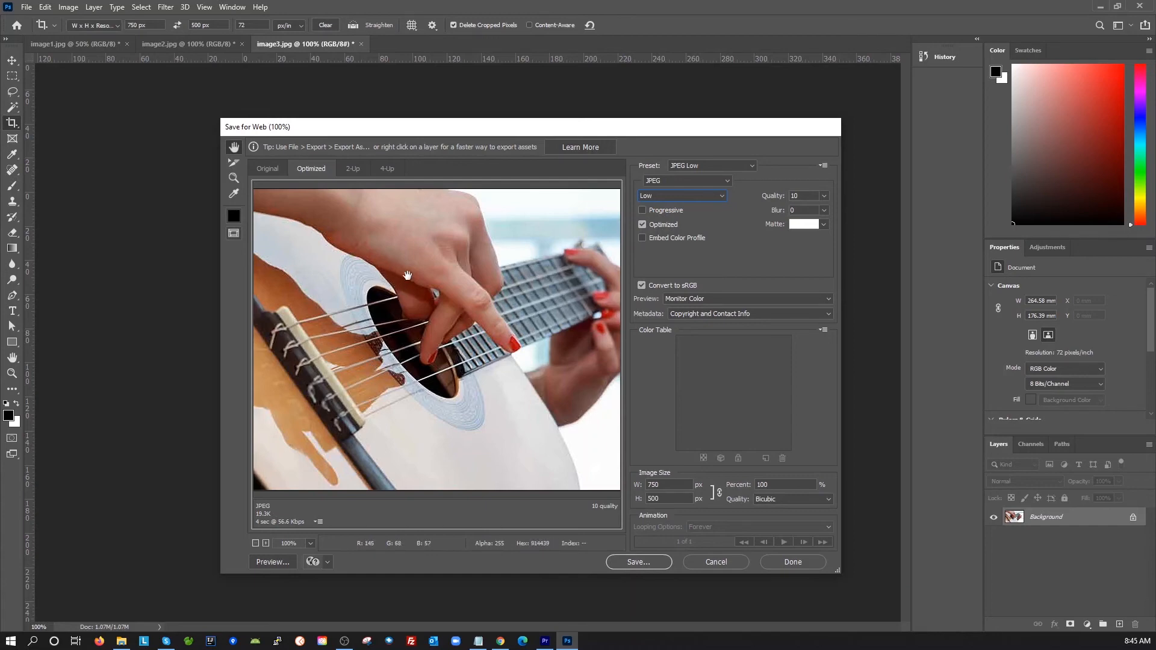
{"action": "left_click", "coordinate": [702, 195]}
{"action": "left_click", "coordinate": [692, 217]}
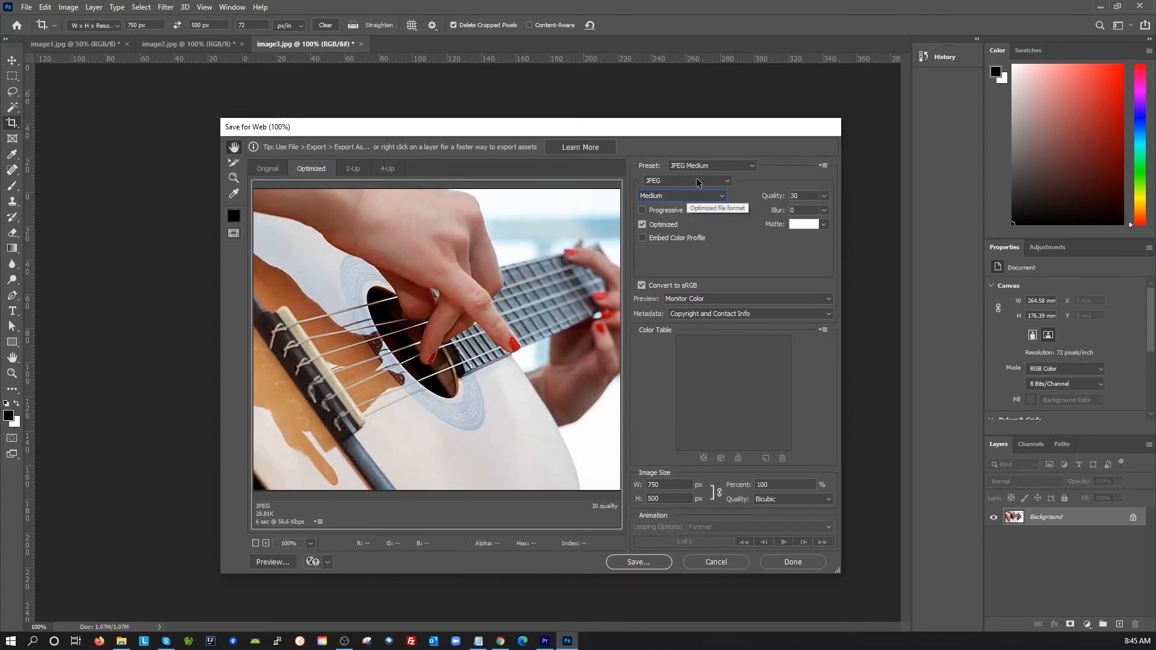
{"action": "left_click", "coordinate": [720, 196]}
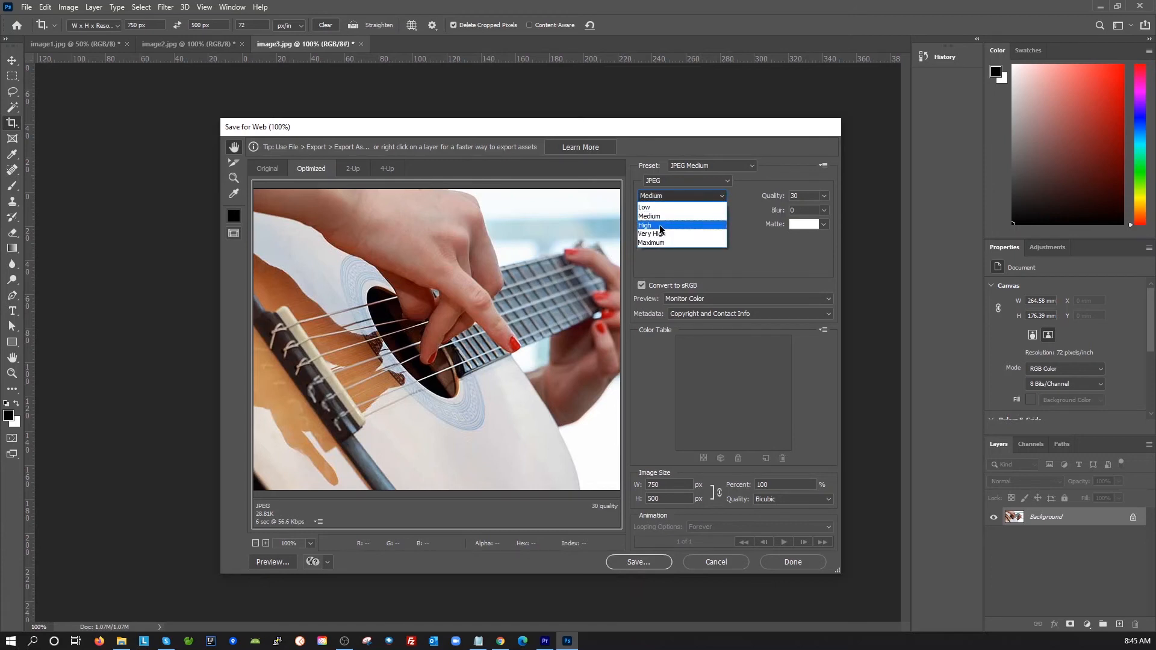
{"action": "left_click", "coordinate": [659, 225]}
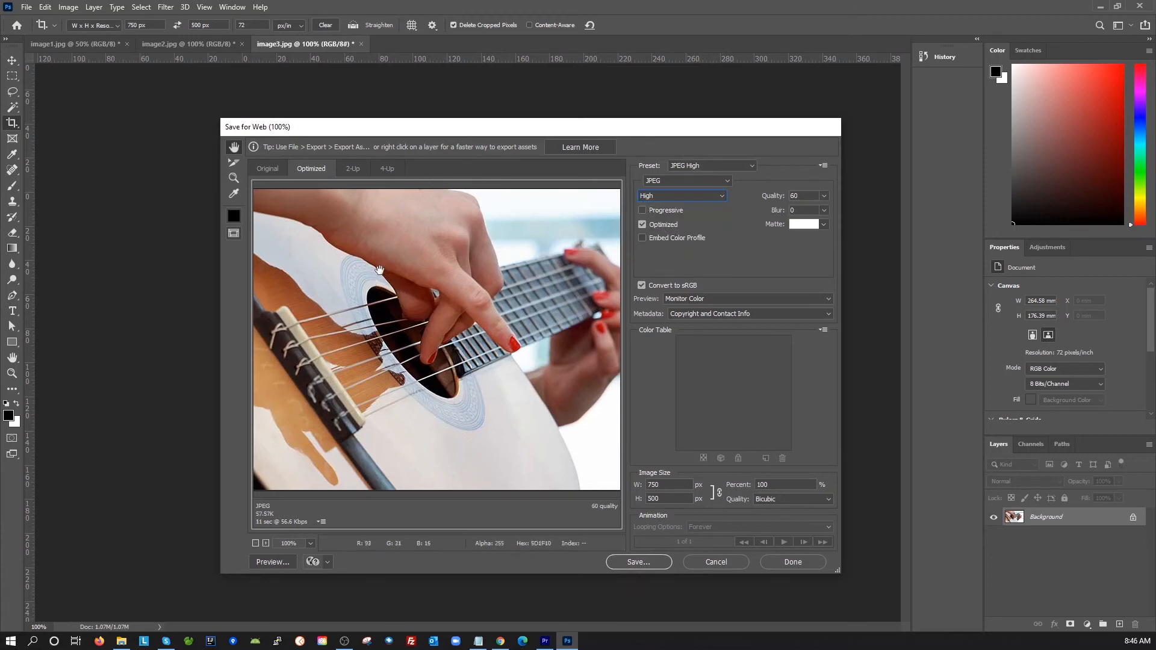
Step: Compare Low quality with High once more, keep High, and check the original image3.jpg's file size in File Explorer
{"action": "left_click", "coordinate": [718, 198]}
{"action": "left_click", "coordinate": [659, 207]}
{"action": "left_click", "coordinate": [686, 195]}
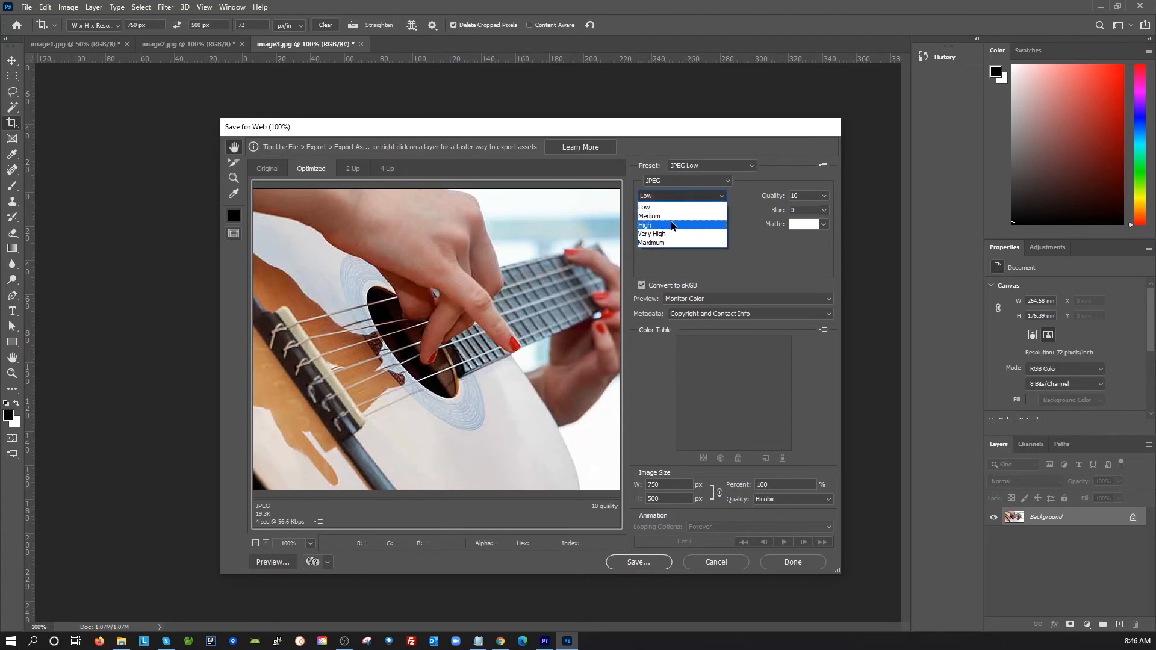
{"action": "left_click", "coordinate": [671, 222]}
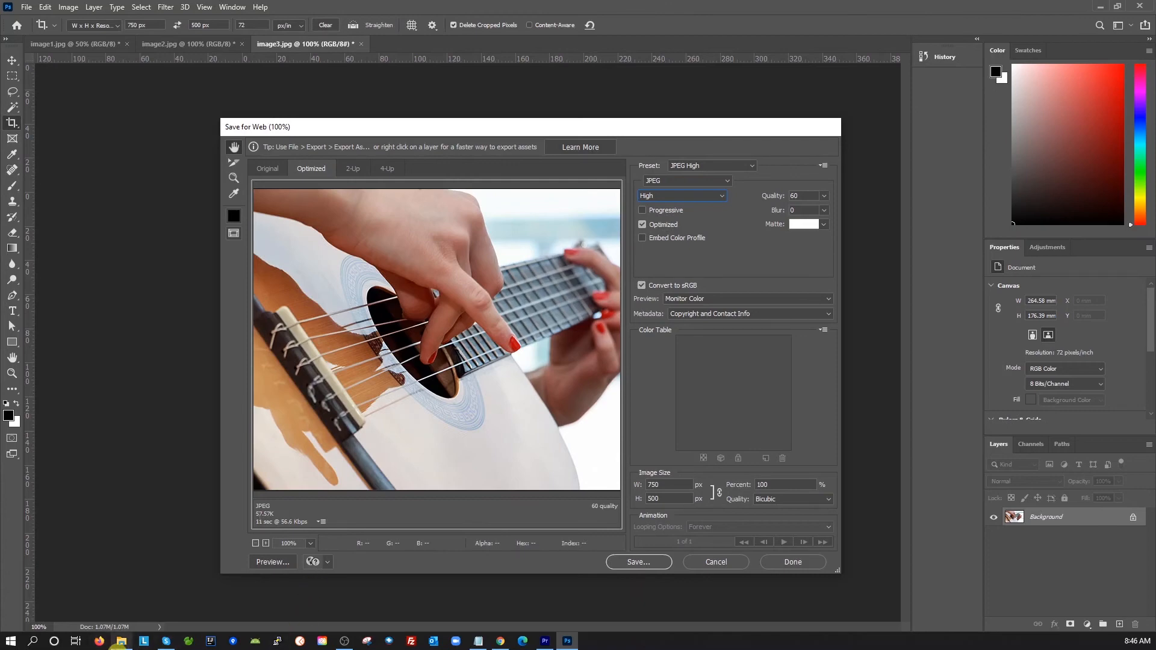
{"action": "left_click", "coordinate": [121, 641]}
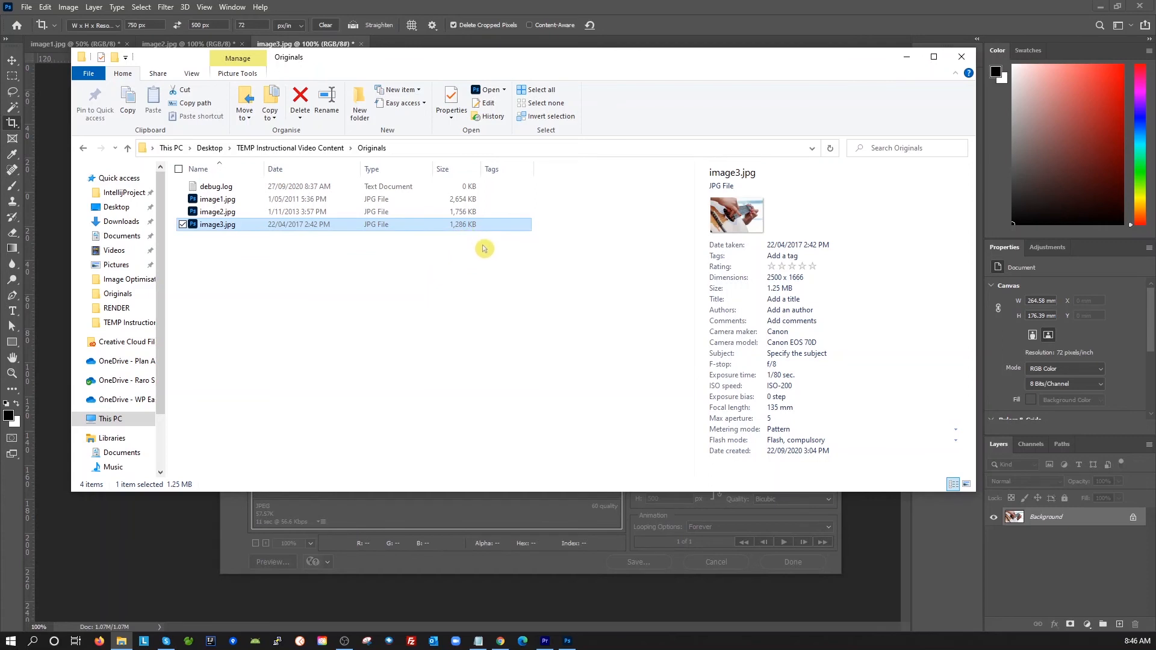
{"action": "left_click", "coordinate": [576, 565]}
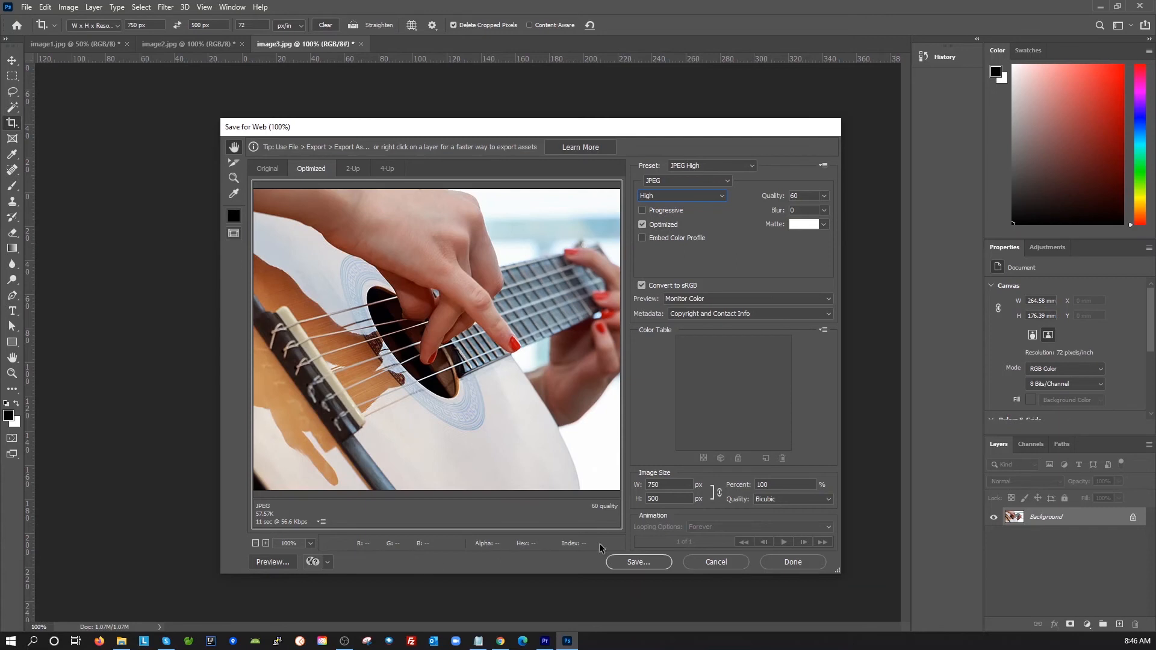
Step: Save the optimized image as image3_750w.jpg in the Optimised folder
{"action": "left_click", "coordinate": [648, 560]}
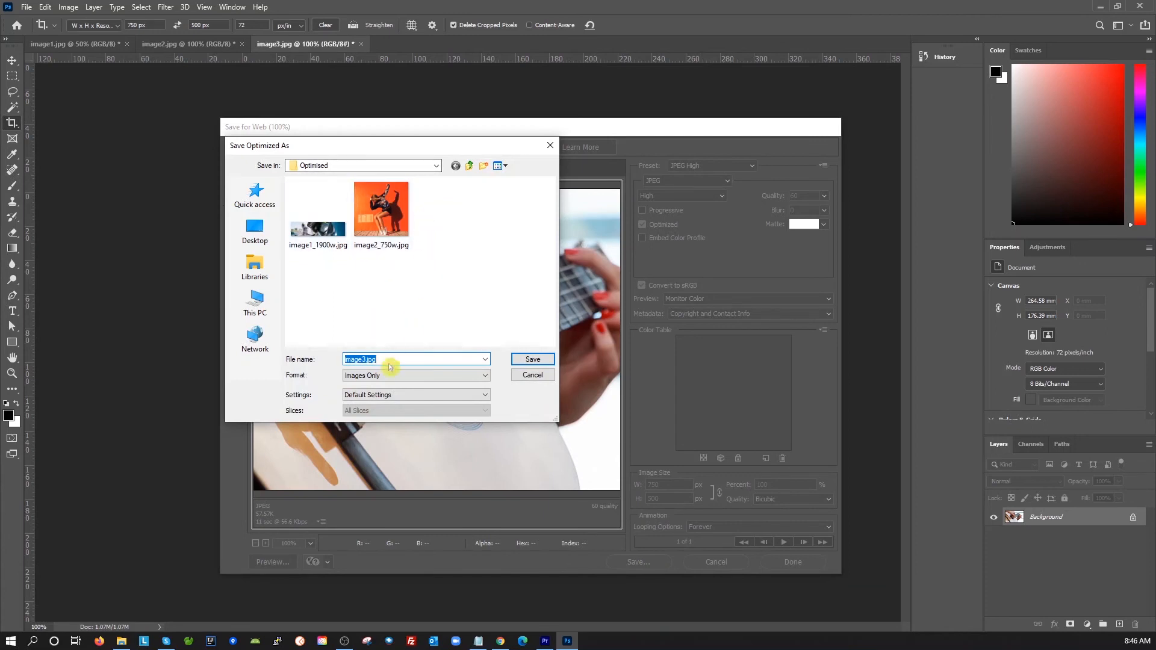
{"action": "left_click", "coordinate": [367, 359]}
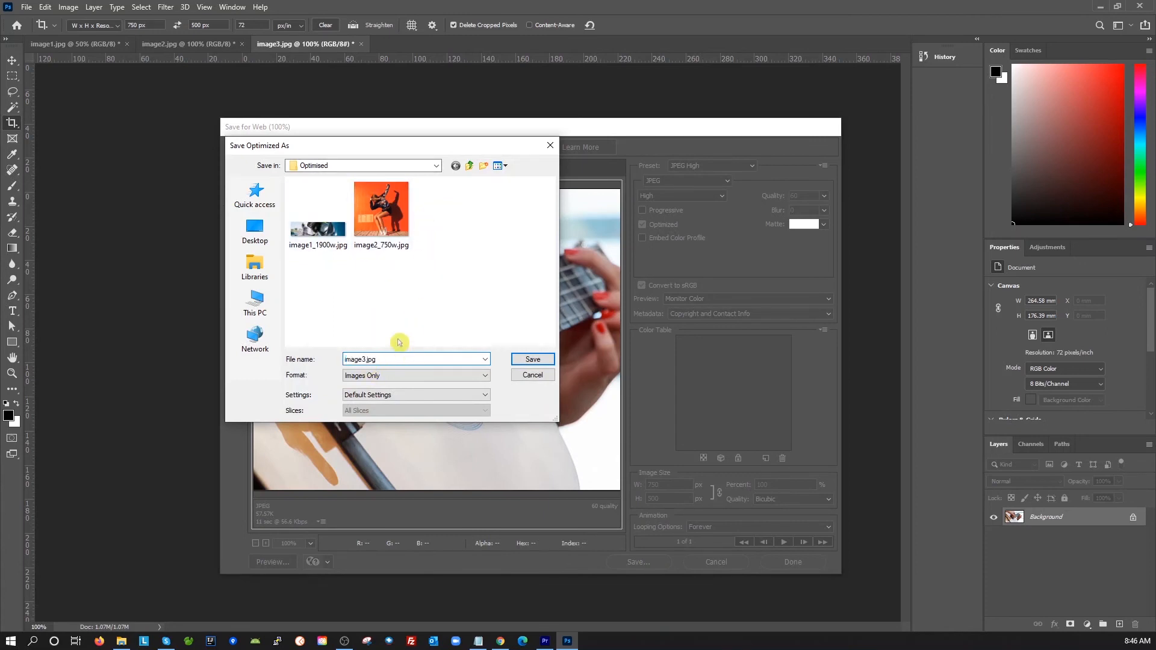
{"action": "type", "text": "_750w"}
{"action": "left_click", "coordinate": [531, 358]}
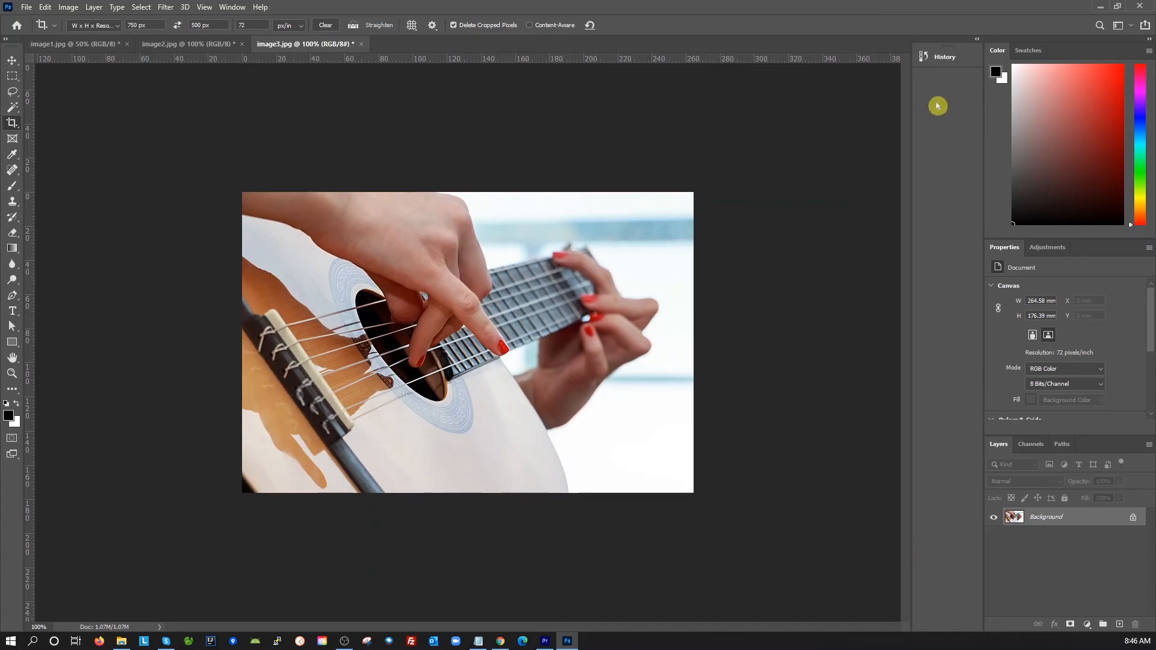
Step: Switch to File Explorer and check the combined size of image1.jpg, image2.jpg and image3.jpg in the Originals folder
{"action": "left_click", "coordinate": [1100, 6]}
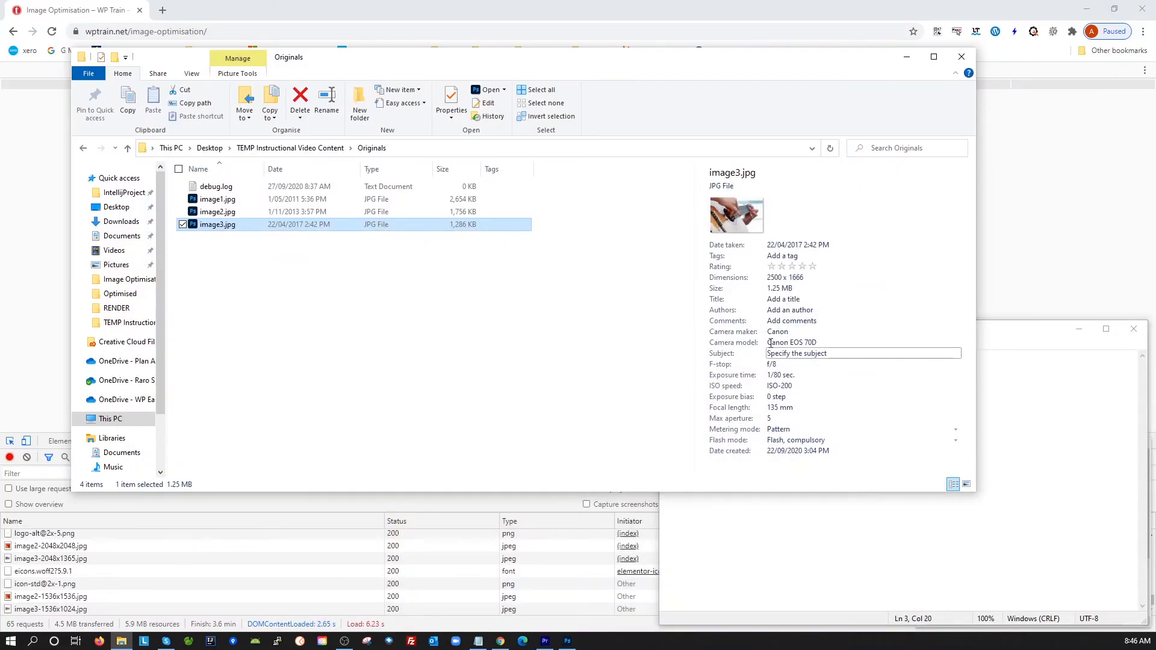
{"action": "left_click", "coordinate": [265, 149]}
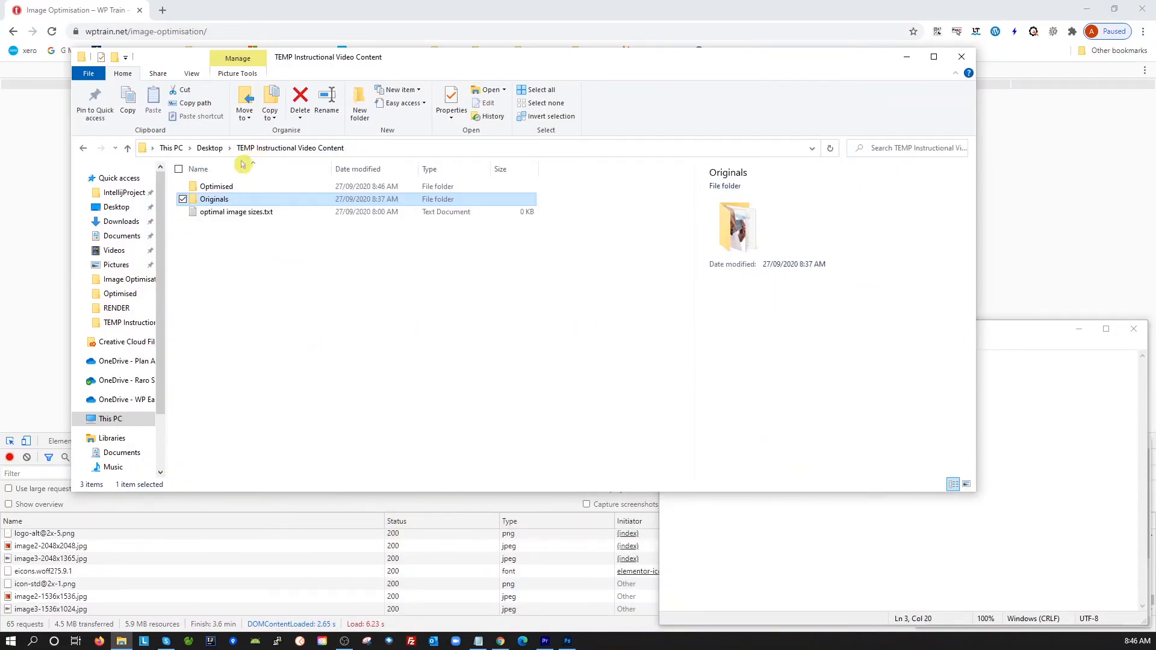
{"action": "double_click", "coordinate": [216, 186]}
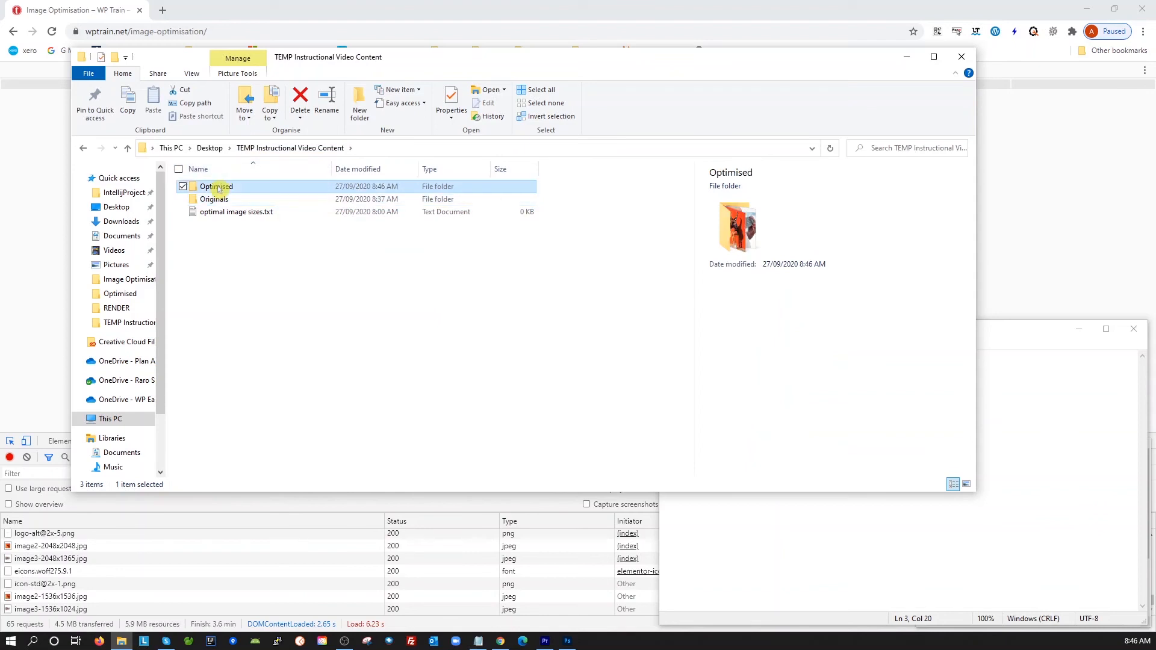
{"action": "left_click", "coordinate": [325, 149]}
{"action": "double_click", "coordinate": [224, 202]}
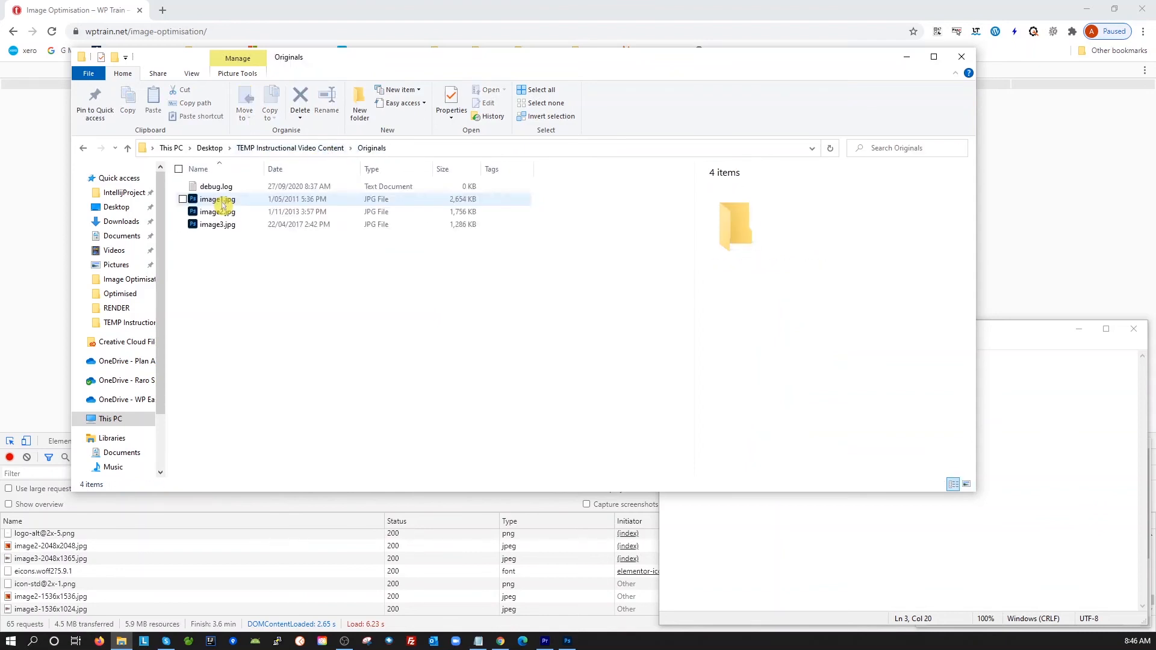
{"action": "left_click", "coordinate": [222, 202]}
{"action": "left_click", "coordinate": [223, 227], "text": "shift"}
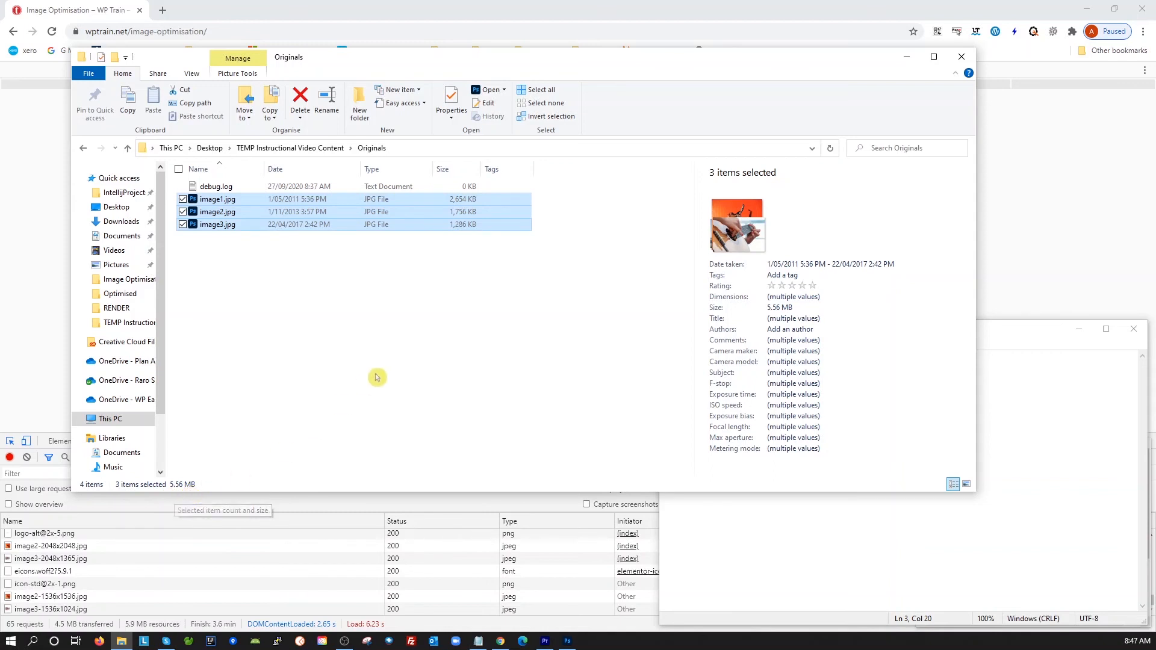
{"action": "left_click", "coordinate": [821, 317]}
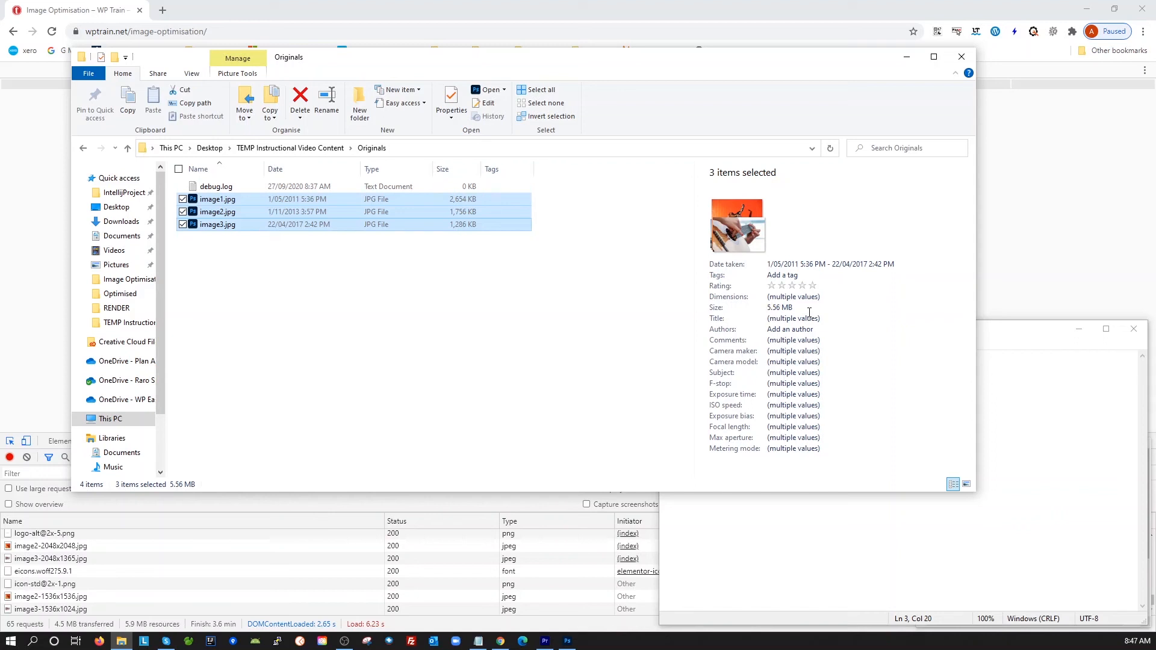
Step: Check the combined size of the three optimized images in the Optimised folder
{"action": "left_click", "coordinate": [299, 149]}
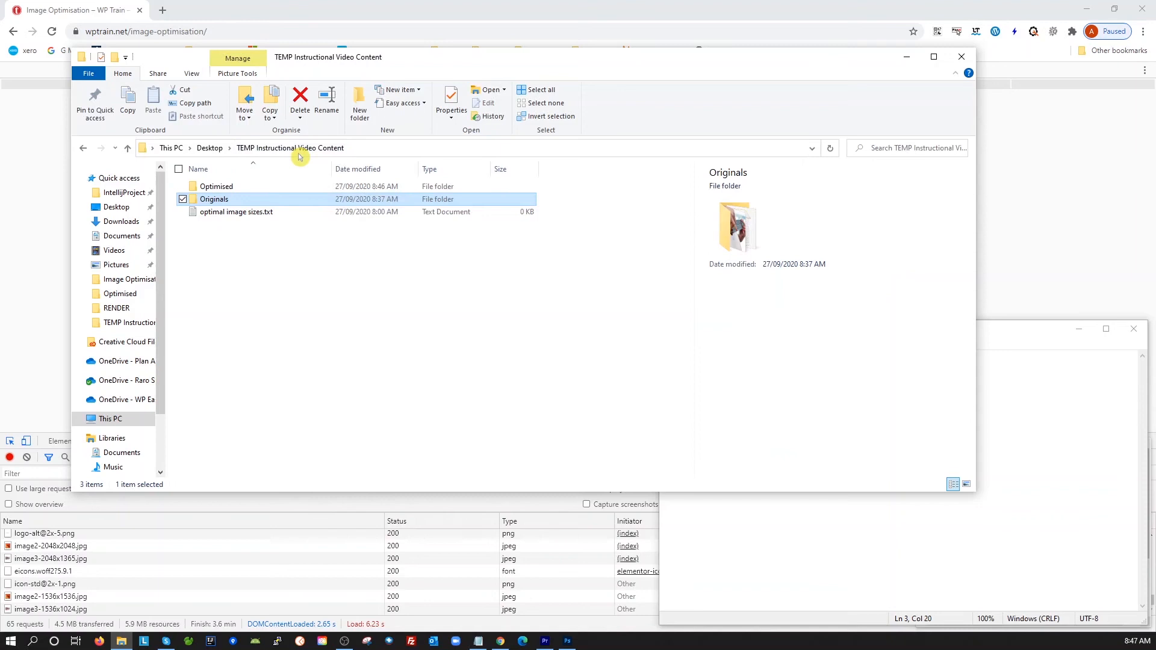
{"action": "left_click", "coordinate": [230, 188]}
{"action": "double_click", "coordinate": [231, 188]}
{"action": "left_click", "coordinate": [208, 204]}
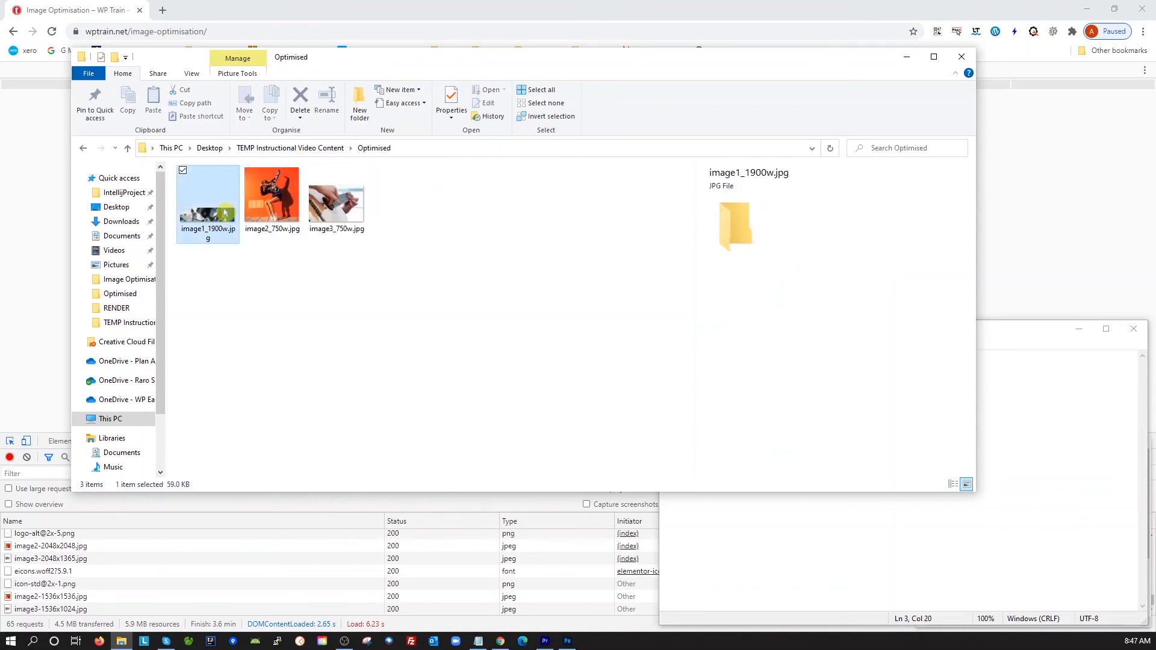
{"action": "left_click", "coordinate": [343, 208], "text": "shift"}
{"action": "left_click", "coordinate": [780, 318]}
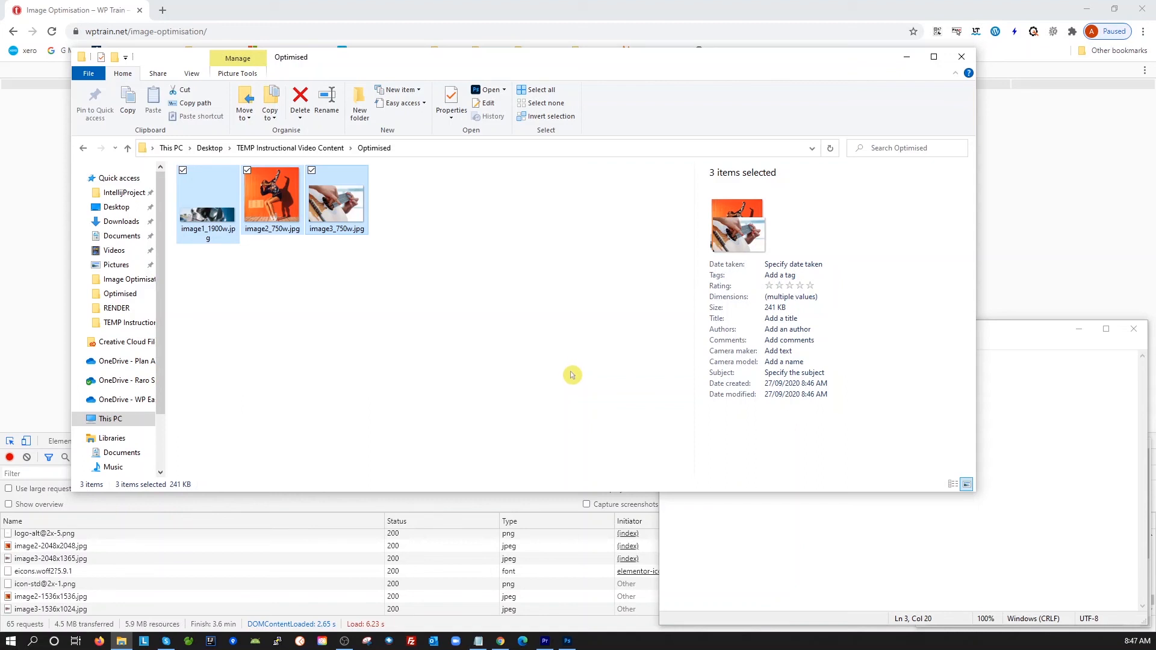
Step: Switch to Chrome, turn off the responsive device view, close the developer tools, and open the sample page in Elementor for editing
{"action": "left_click", "coordinate": [91, 11]}
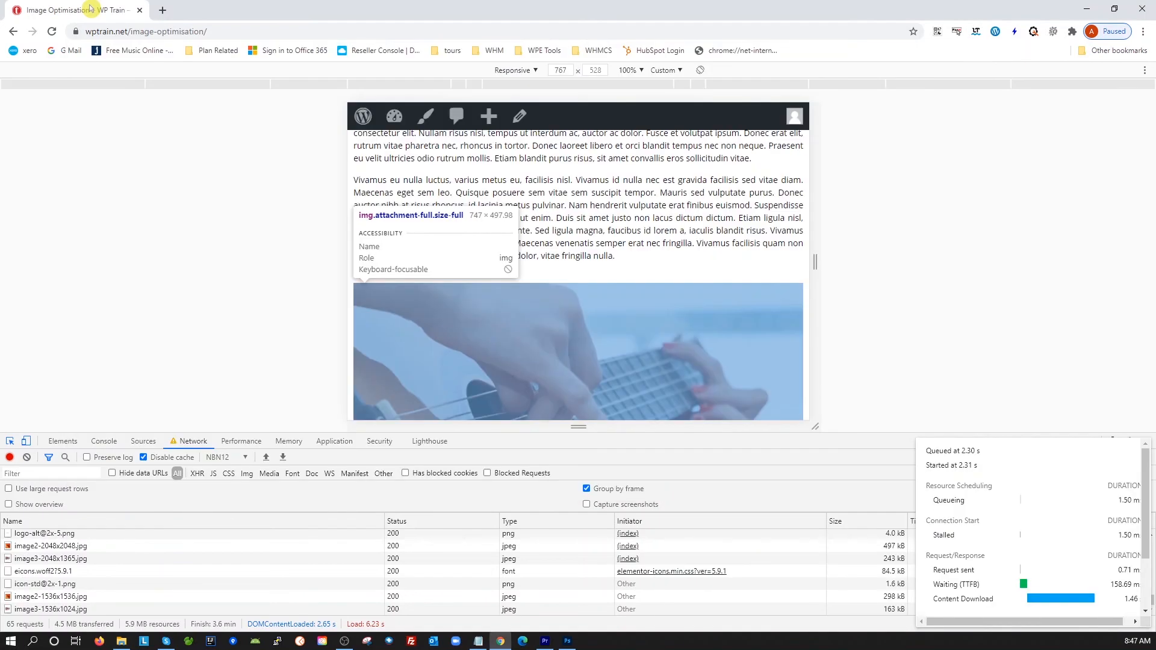
{"action": "left_click", "coordinate": [11, 445]}
{"action": "left_click", "coordinate": [26, 441]}
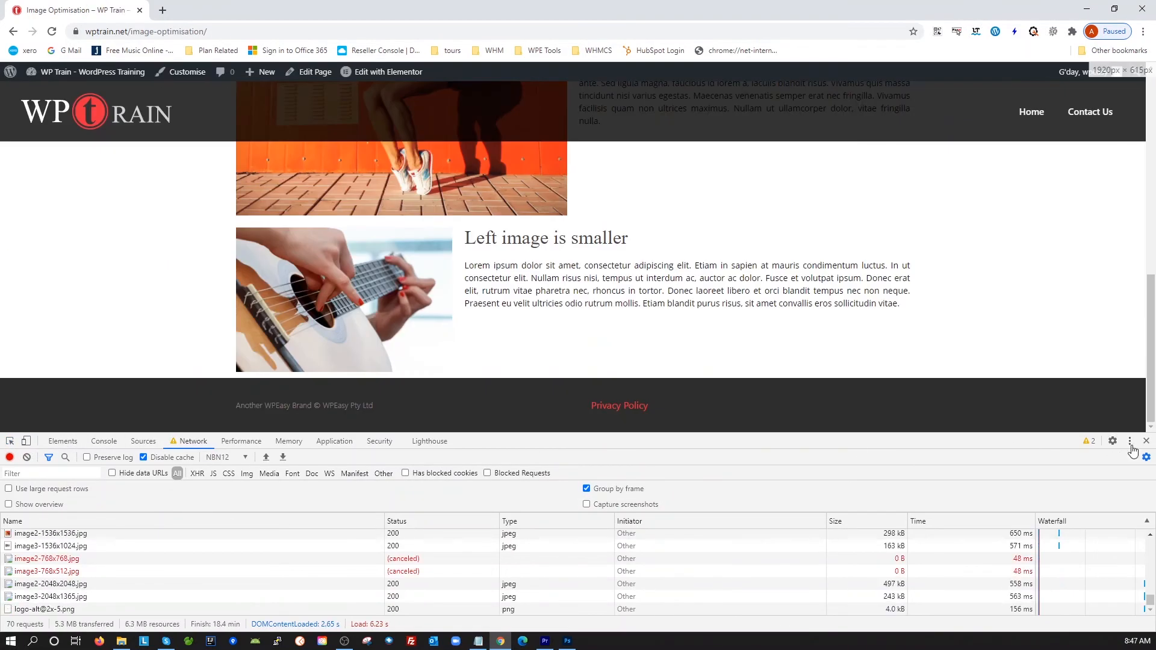
{"action": "left_click", "coordinate": [1146, 441]}
{"action": "scroll", "coordinate": [311, 261], "scroll_direction": "up", "scroll_amount": 5}
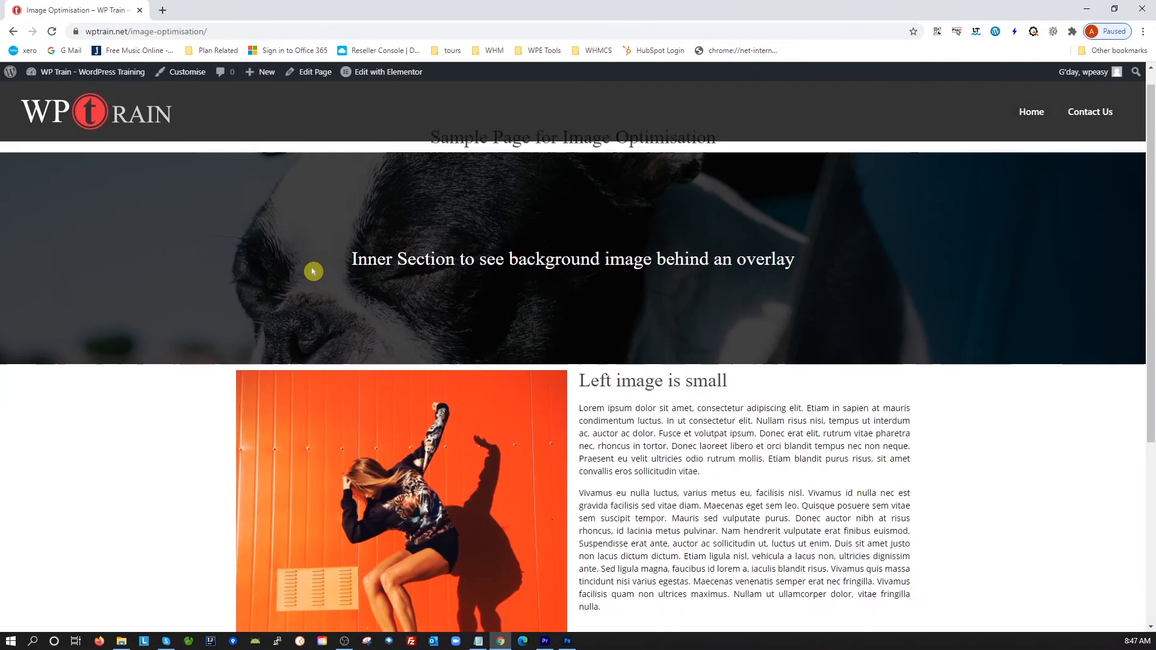
{"action": "left_click", "coordinate": [375, 79]}
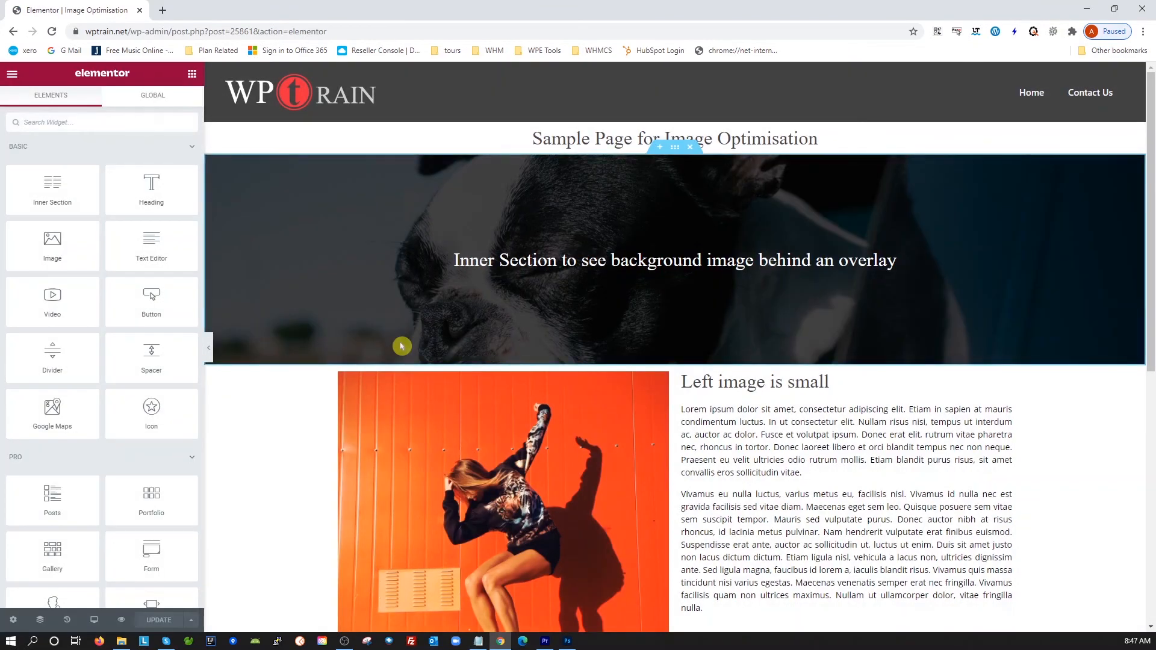
Step: Open the media library for the background image of the dog banner section
{"action": "left_click", "coordinate": [675, 147]}
{"action": "left_click", "coordinate": [103, 107]}
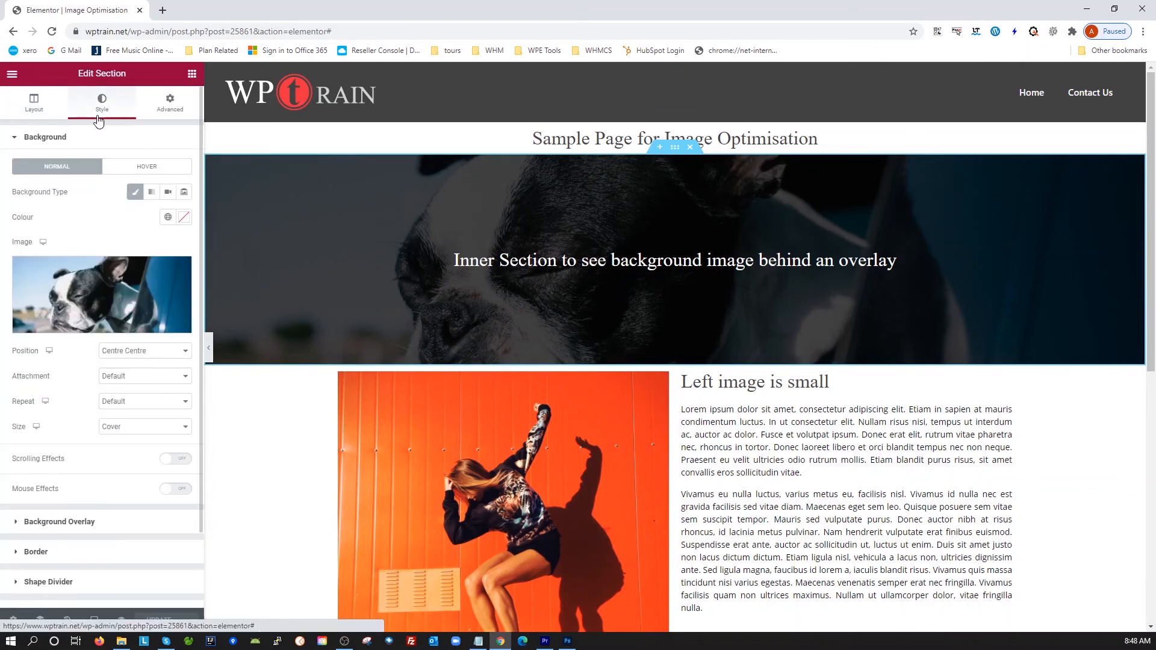
{"action": "left_click", "coordinate": [102, 301]}
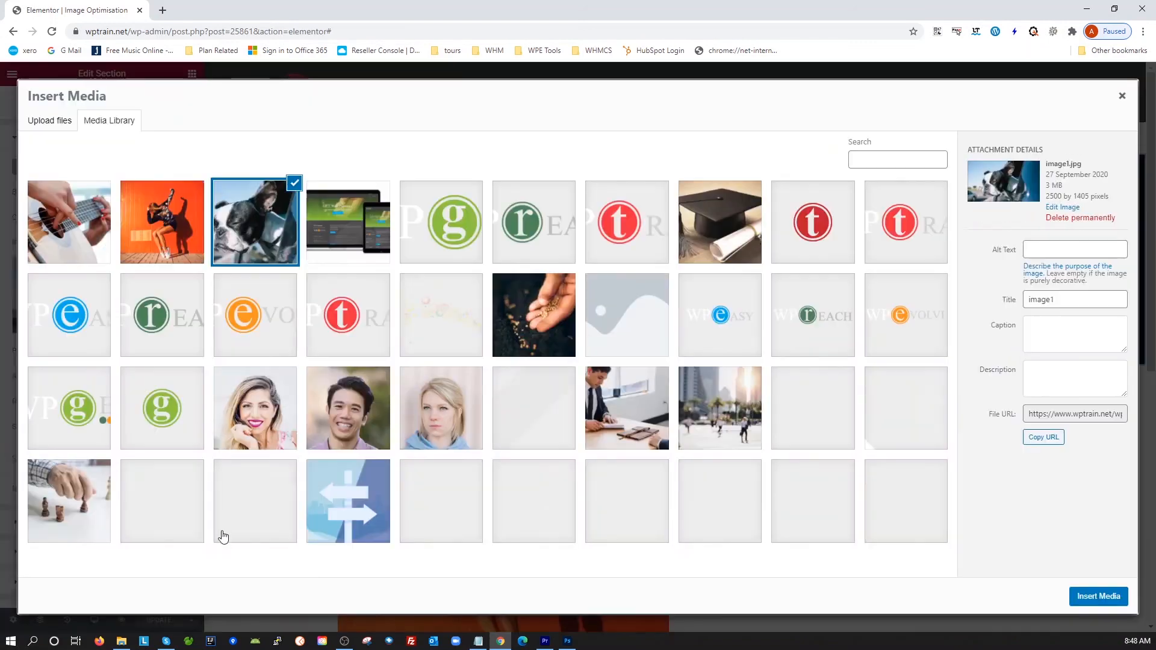
Step: Upload image1_1900w.jpg from the Optimised folder to the media library and insert it as the section's background image
{"action": "left_click", "coordinate": [126, 643]}
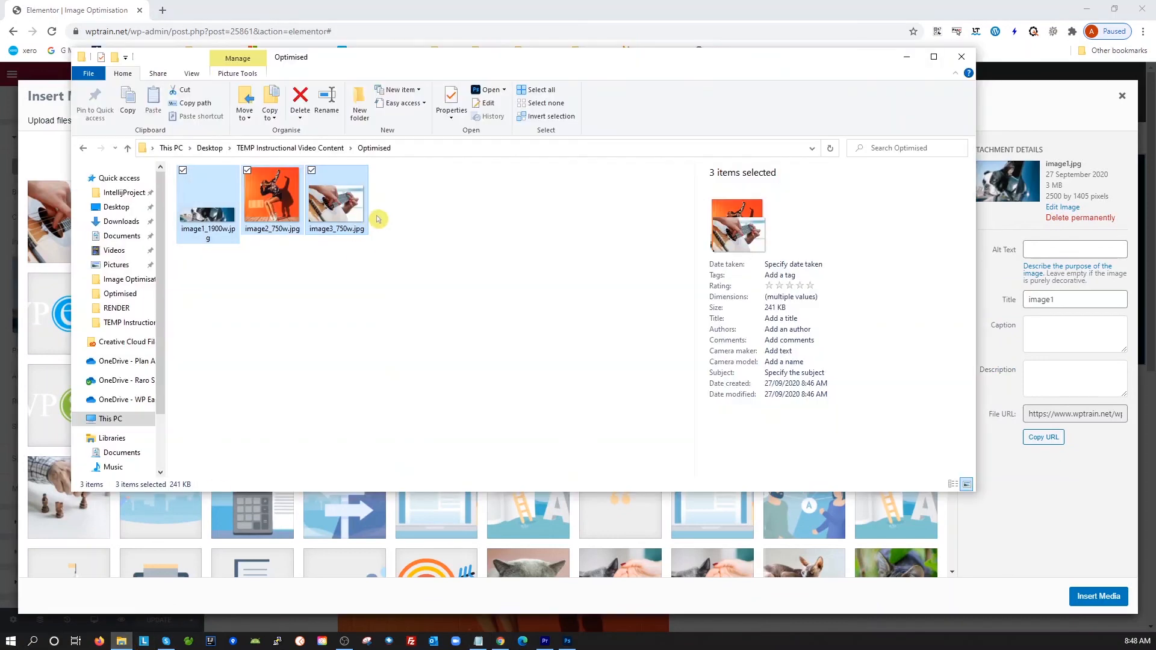
{"action": "left_click", "coordinate": [953, 483]}
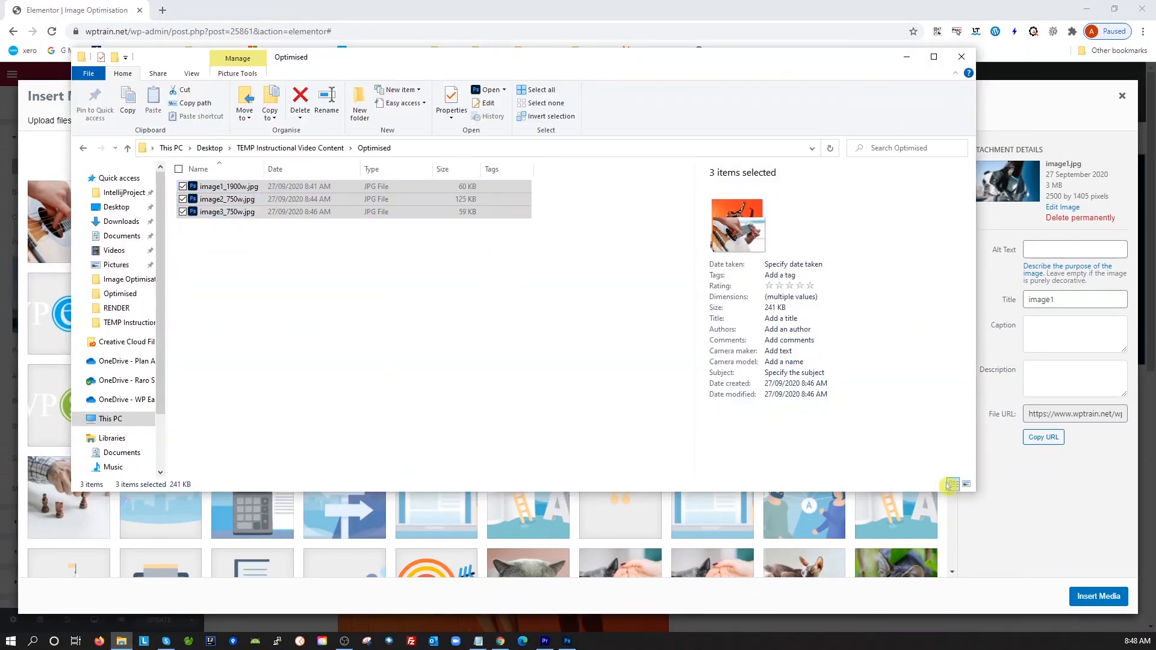
{"action": "left_click_drag", "start_coordinate": [464, 60], "coordinate": [668, 192]}
{"action": "left_click", "coordinate": [451, 387]}
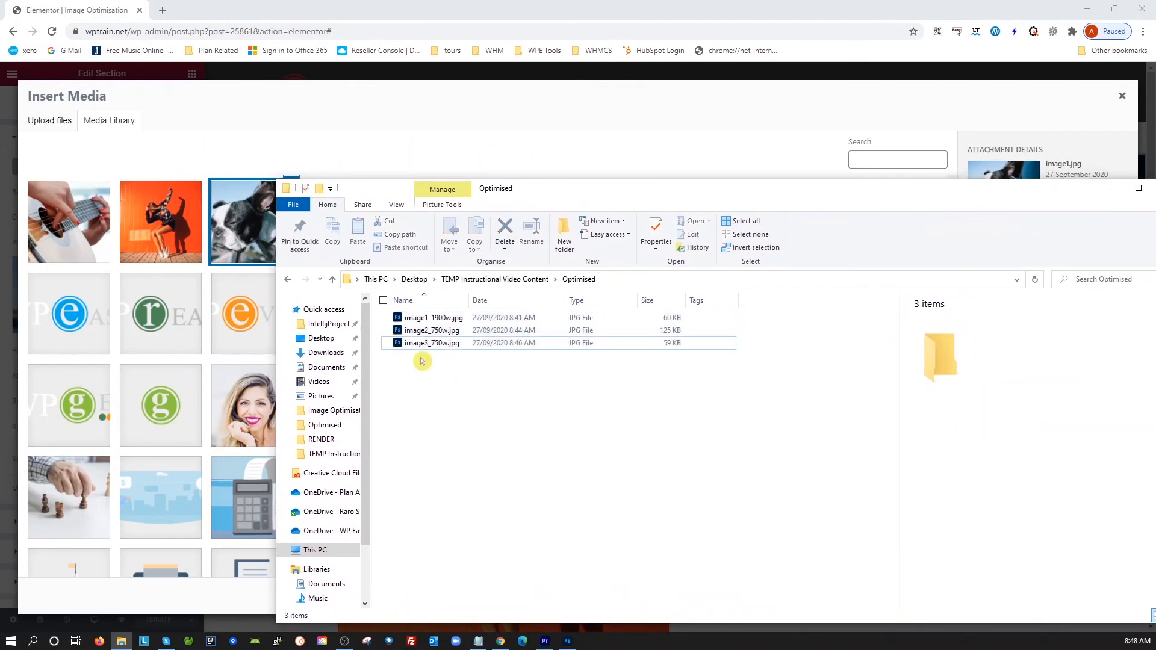
{"action": "left_click", "coordinate": [424, 321]}
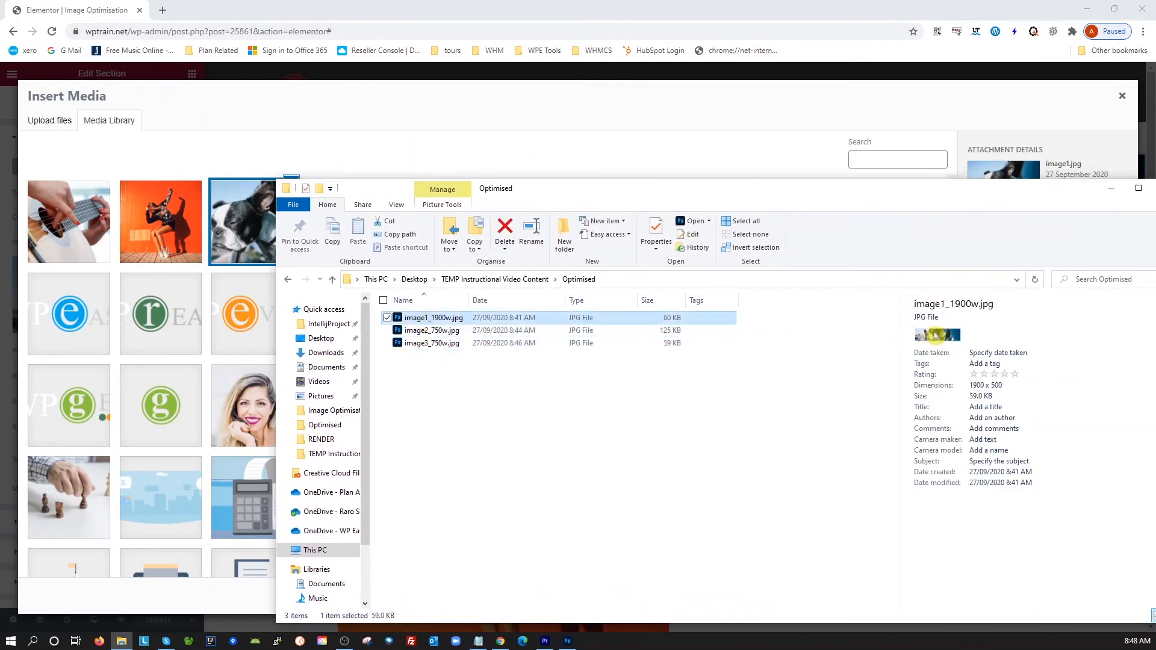
{"action": "left_click_drag", "start_coordinate": [435, 323], "coordinate": [175, 227]}
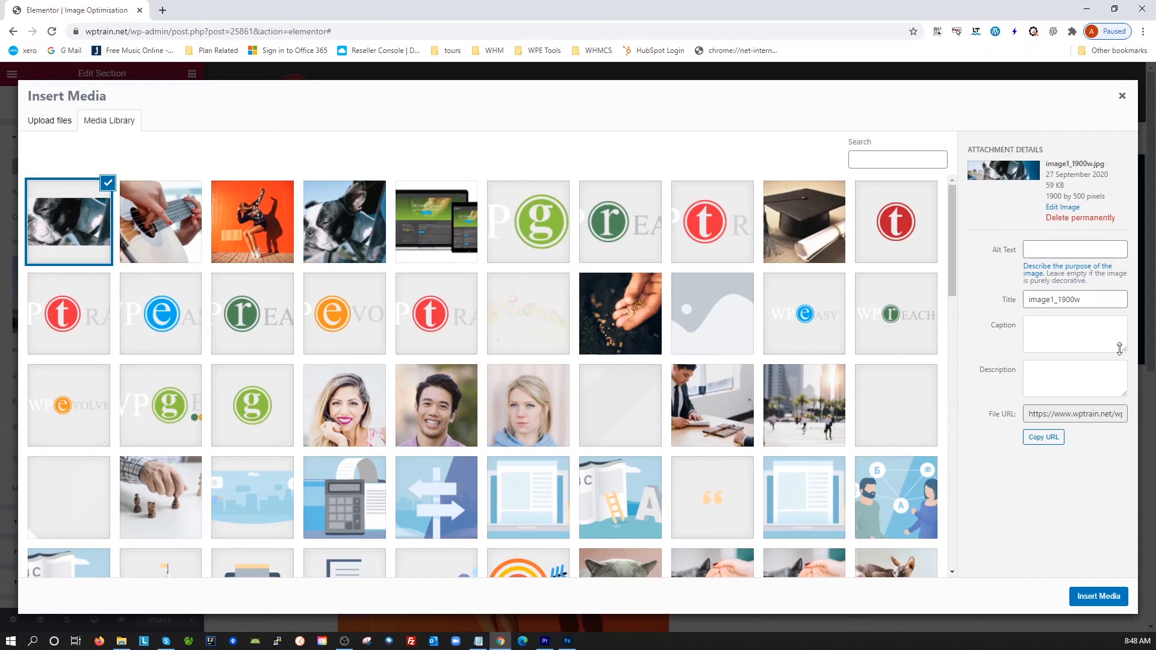
{"action": "left_click", "coordinate": [1094, 598]}
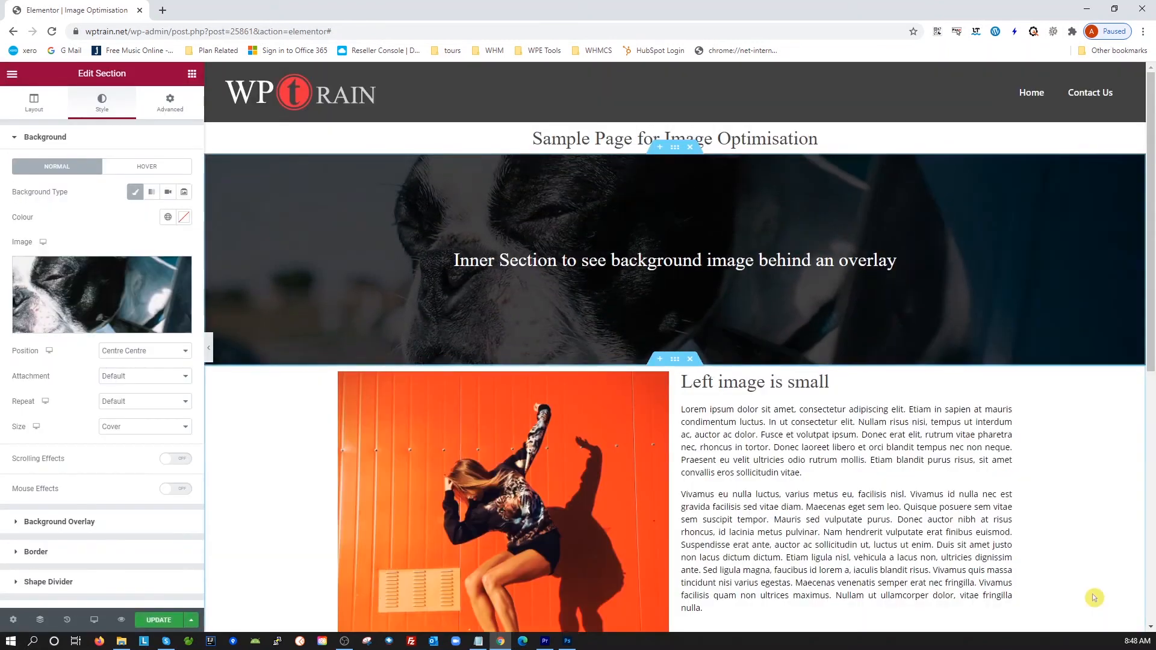
Step: Upload image2_750w.jpg from the Optimised folder and insert it in place of the orange wall image beside "Left image is small"
{"action": "left_click", "coordinate": [500, 479]}
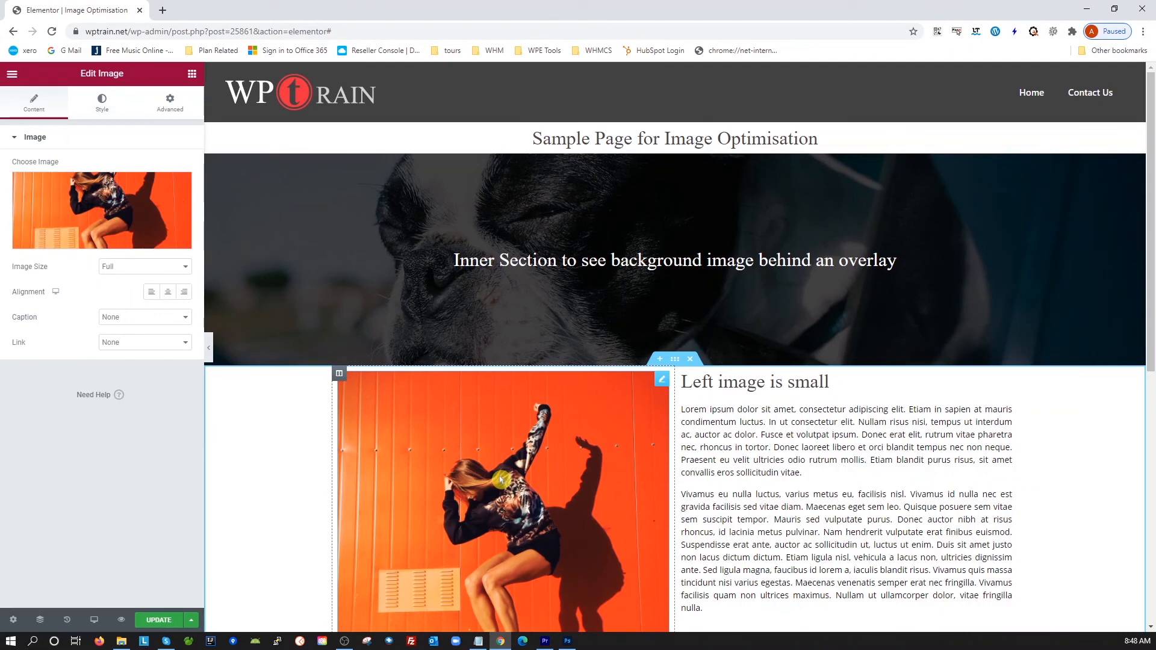
{"action": "left_click", "coordinate": [93, 226]}
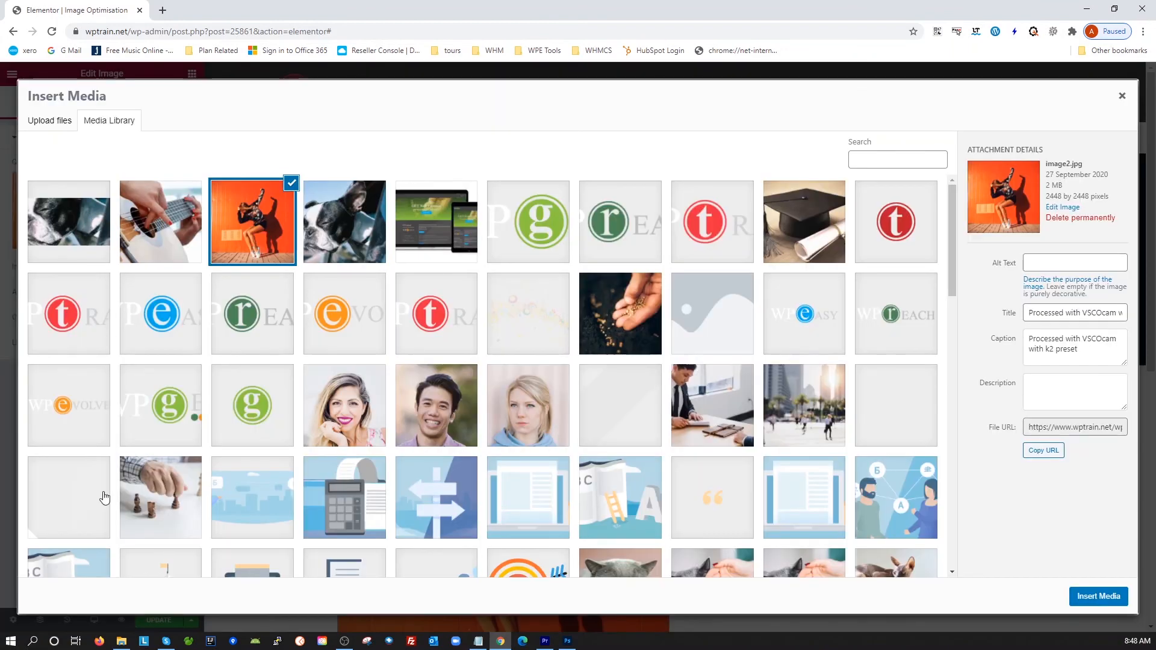
{"action": "left_click", "coordinate": [121, 641]}
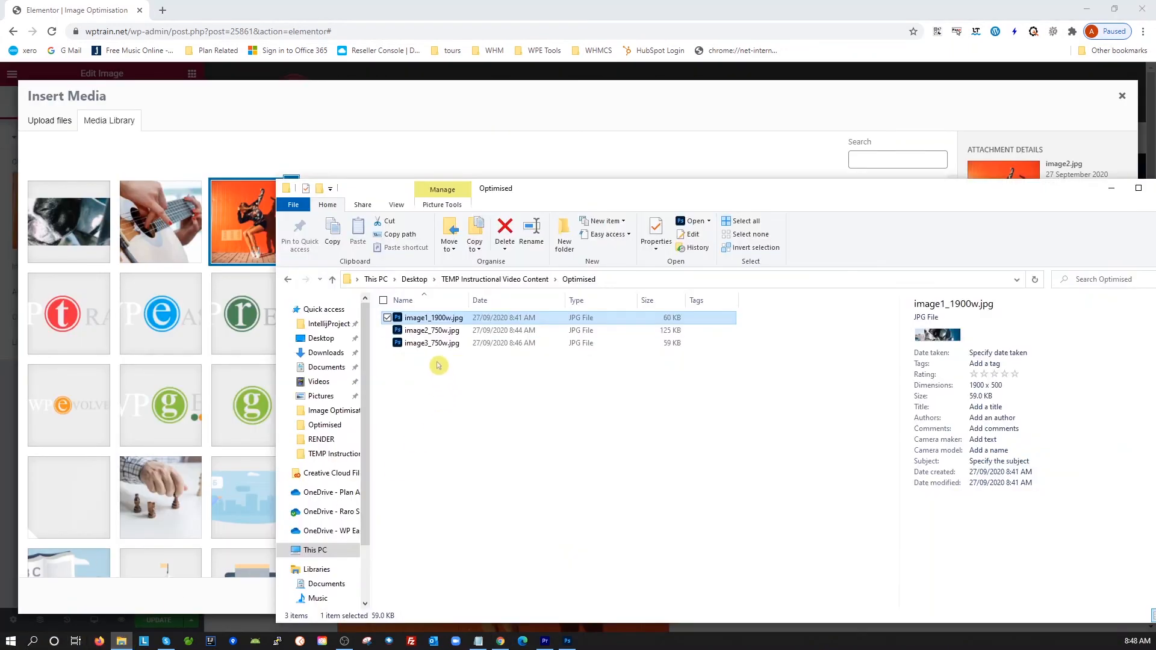
{"action": "left_click", "coordinate": [426, 332]}
{"action": "left_click_drag", "start_coordinate": [427, 334], "coordinate": [126, 189]}
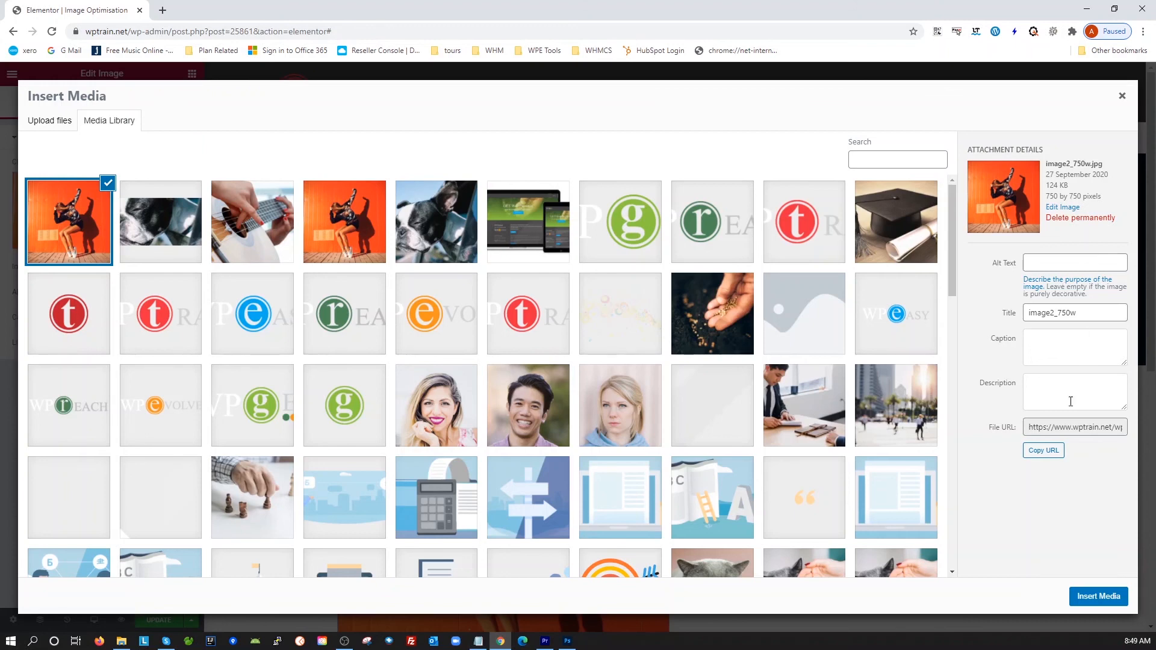
{"action": "left_click", "coordinate": [1118, 596]}
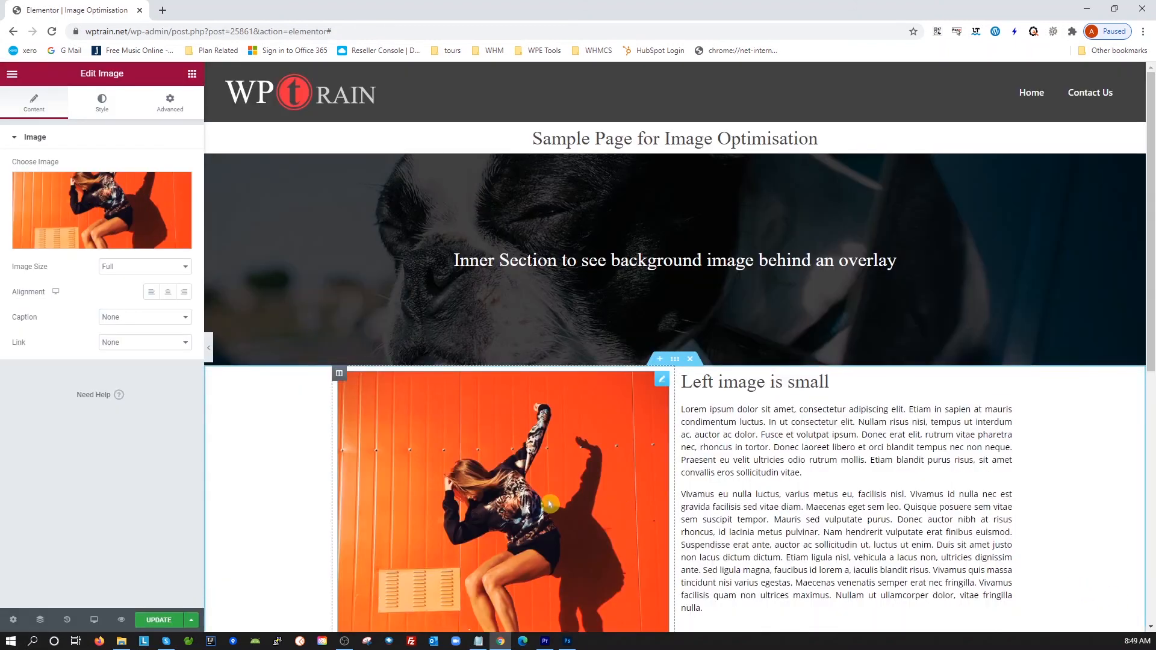
Step: Upload image3_750w.jpg from the Optimised folder and insert it in place of the guitar image beside "Left image is smaller"
{"action": "scroll", "coordinate": [549, 505], "scroll_direction": "down", "scroll_amount": 8}
{"action": "left_click", "coordinate": [475, 320]}
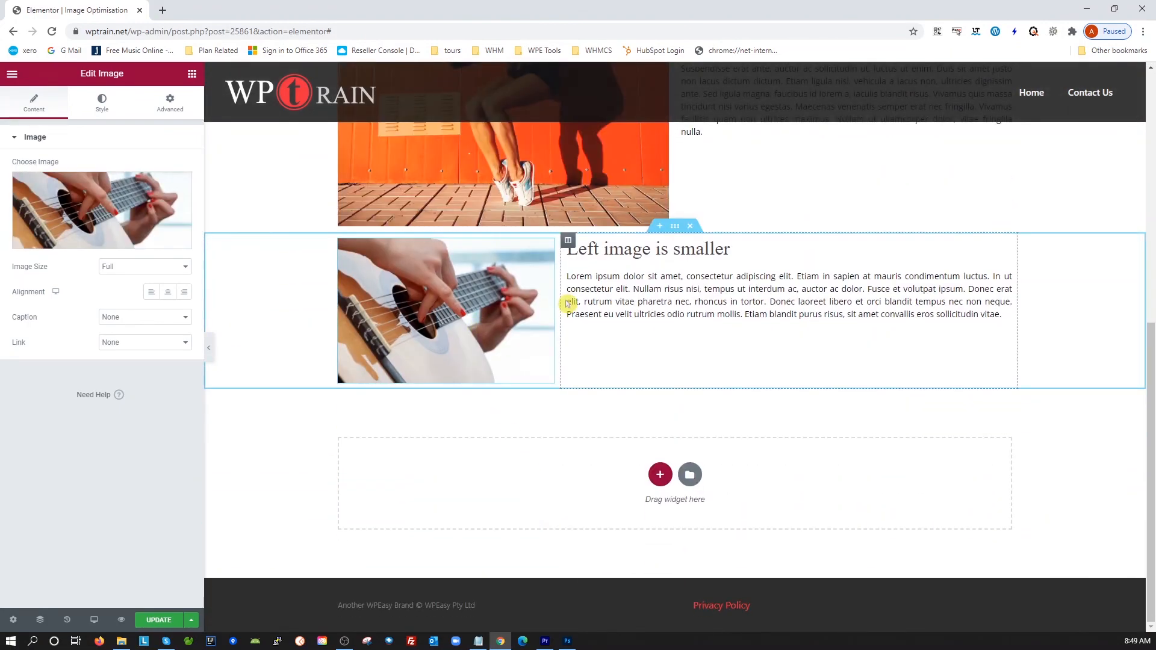
{"action": "left_click", "coordinate": [111, 214]}
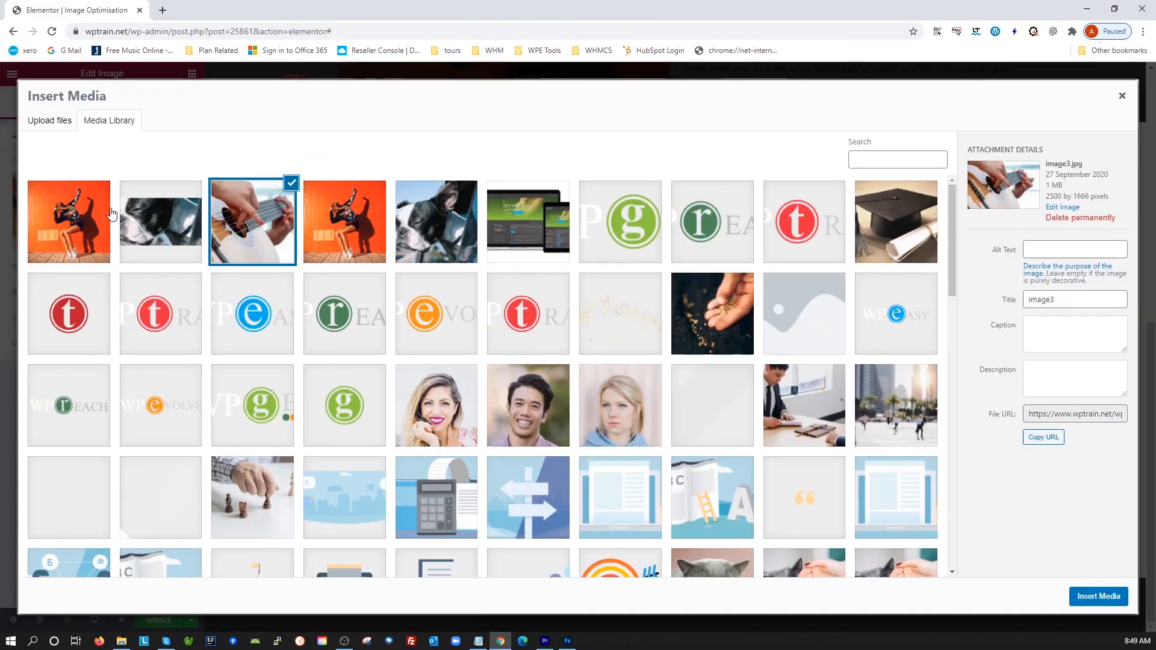
{"action": "left_click", "coordinate": [122, 642]}
{"action": "left_click", "coordinate": [452, 361]}
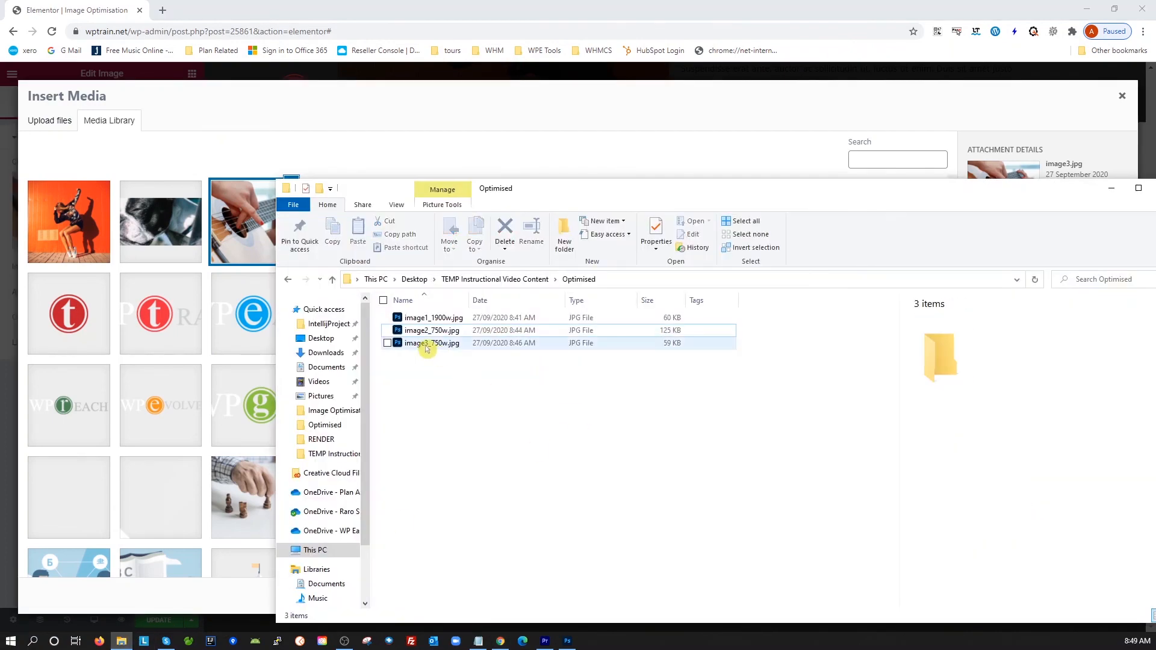
{"action": "left_click_drag", "start_coordinate": [428, 343], "coordinate": [243, 210]}
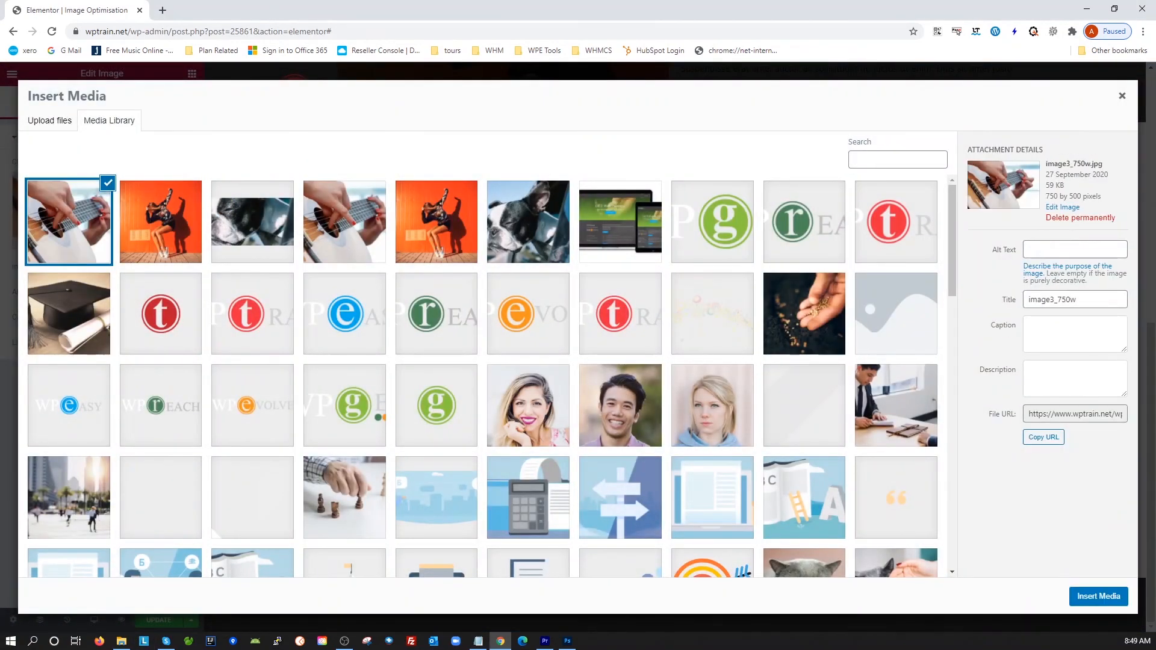
{"action": "left_click", "coordinate": [1106, 599]}
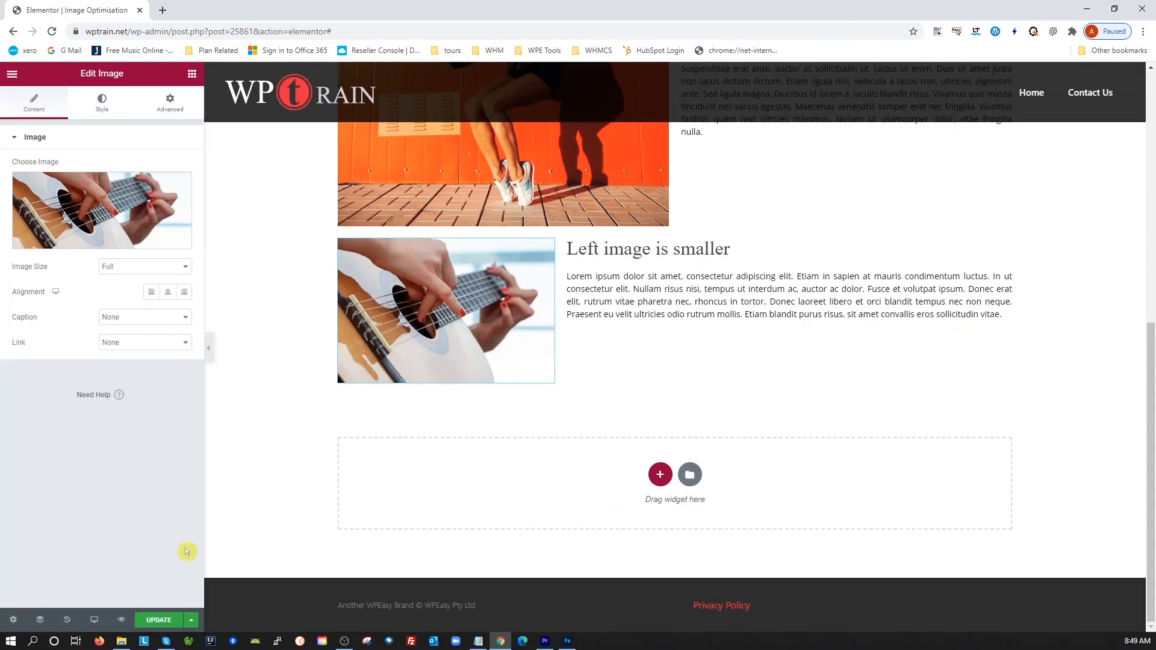
Step: Update the page, leave the editor for the live page, and look over its banner and both content images
{"action": "left_click", "coordinate": [166, 619]}
{"action": "left_click", "coordinate": [11, 75]}
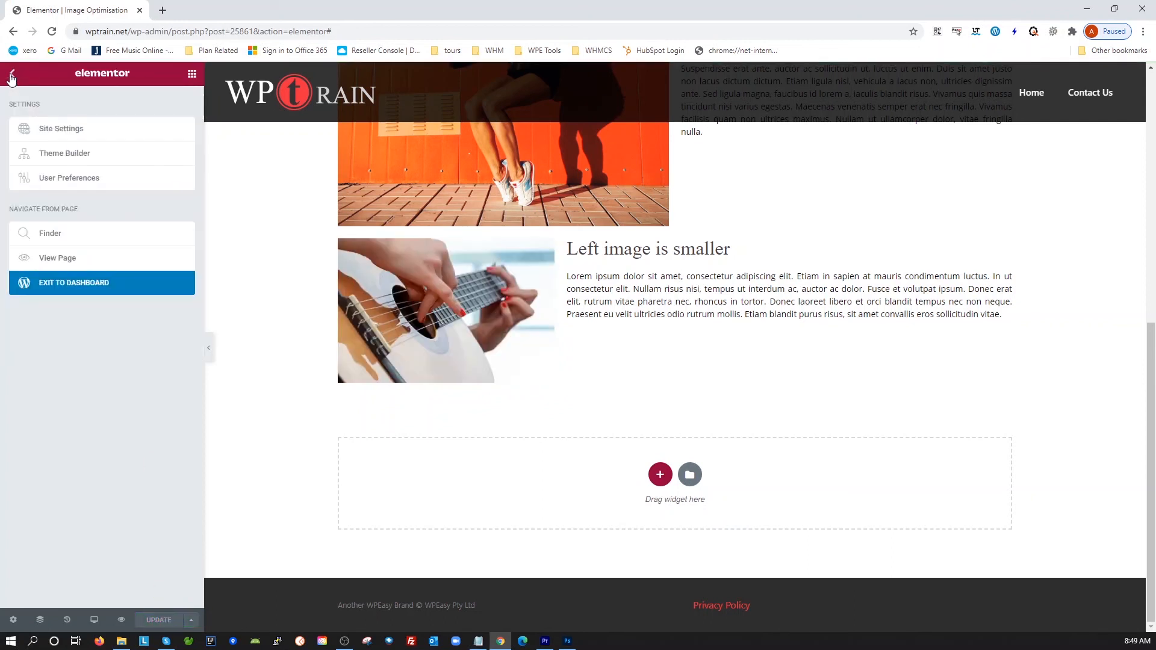
{"action": "left_click", "coordinate": [67, 259]}
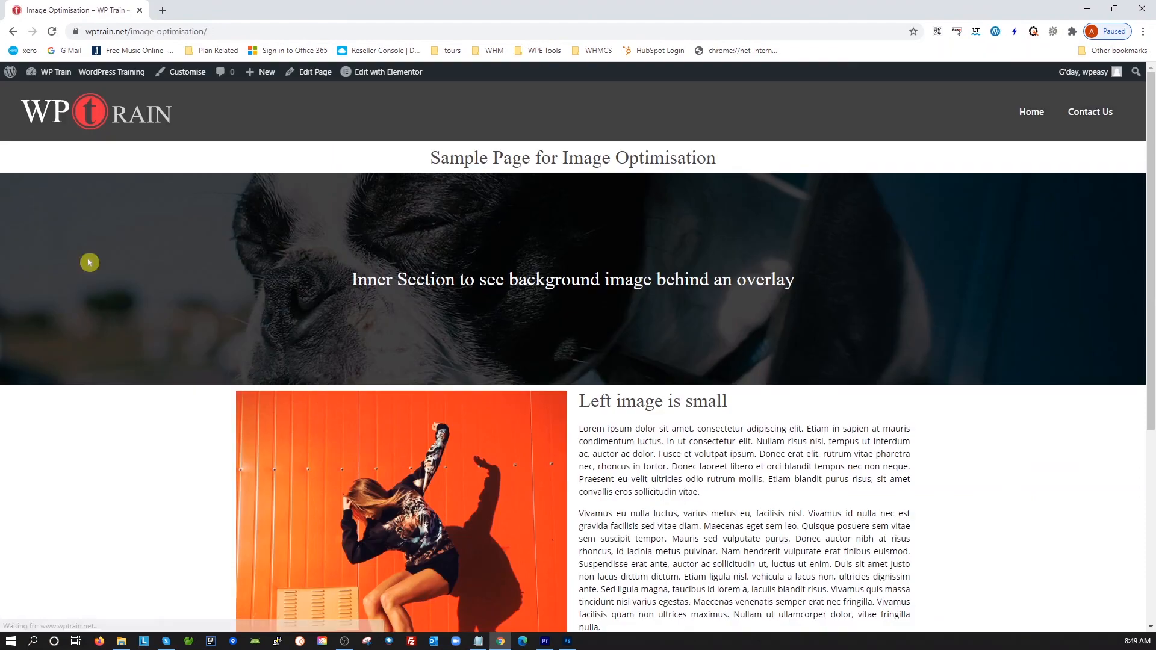
{"action": "scroll", "coordinate": [686, 385], "scroll_direction": "down", "scroll_amount": 2}
{"action": "scroll", "coordinate": [686, 390], "scroll_direction": "down", "scroll_amount": 3}
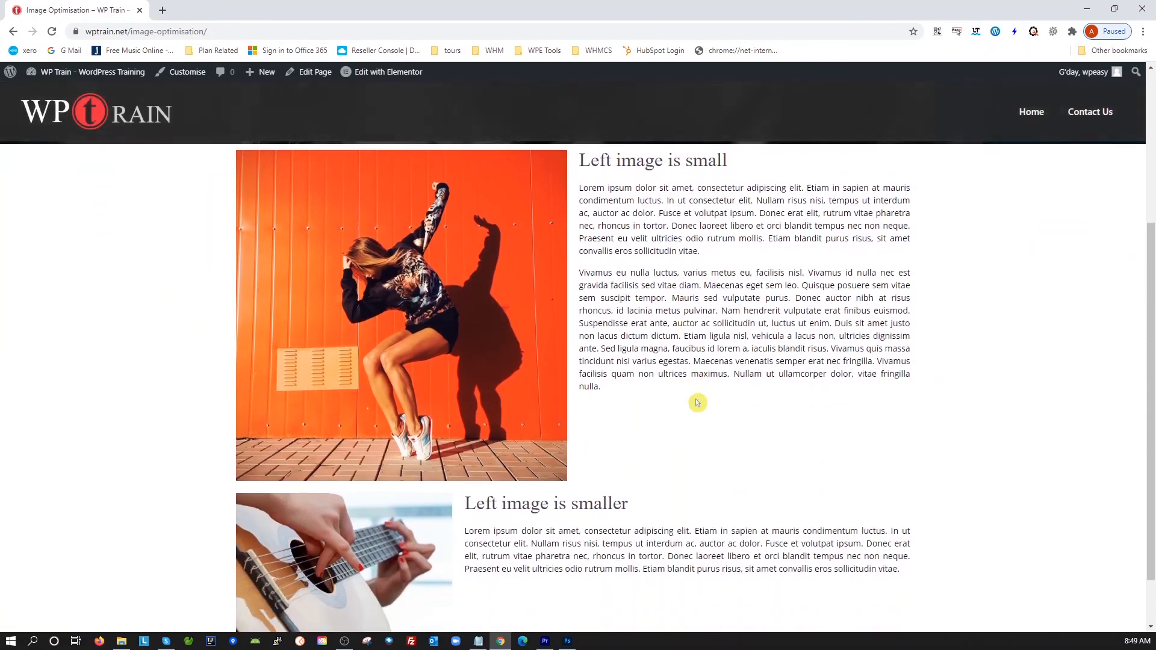
{"action": "scroll", "coordinate": [699, 400], "scroll_direction": "up", "scroll_amount": 5}
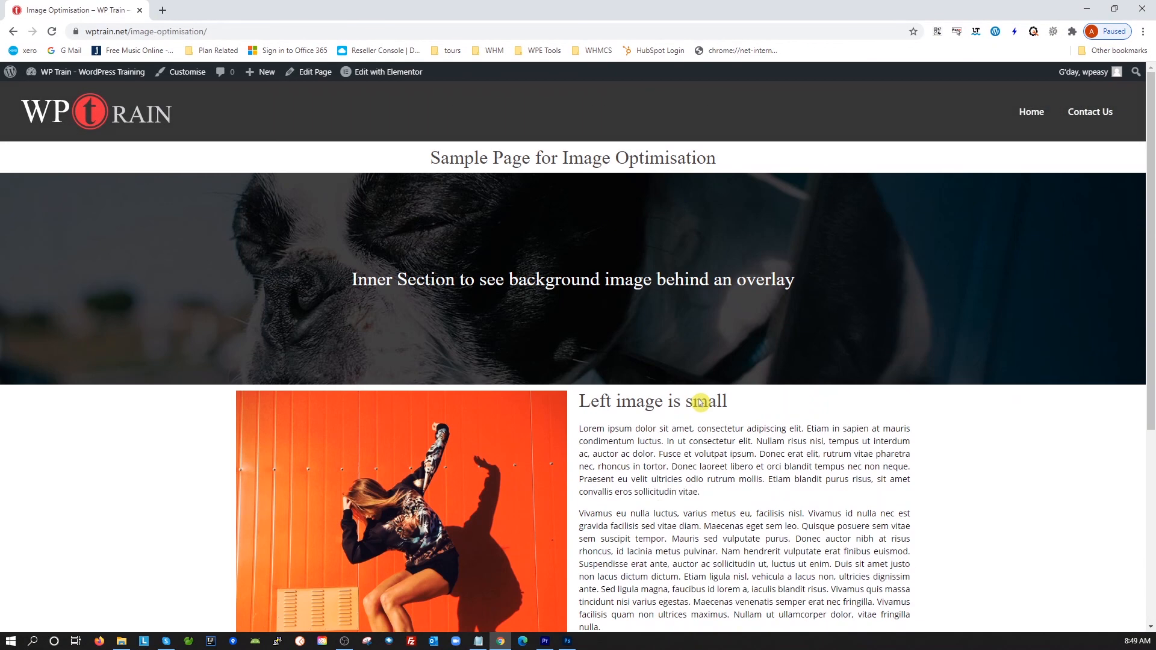
{"action": "scroll", "coordinate": [698, 401], "scroll_direction": "down", "scroll_amount": 4}
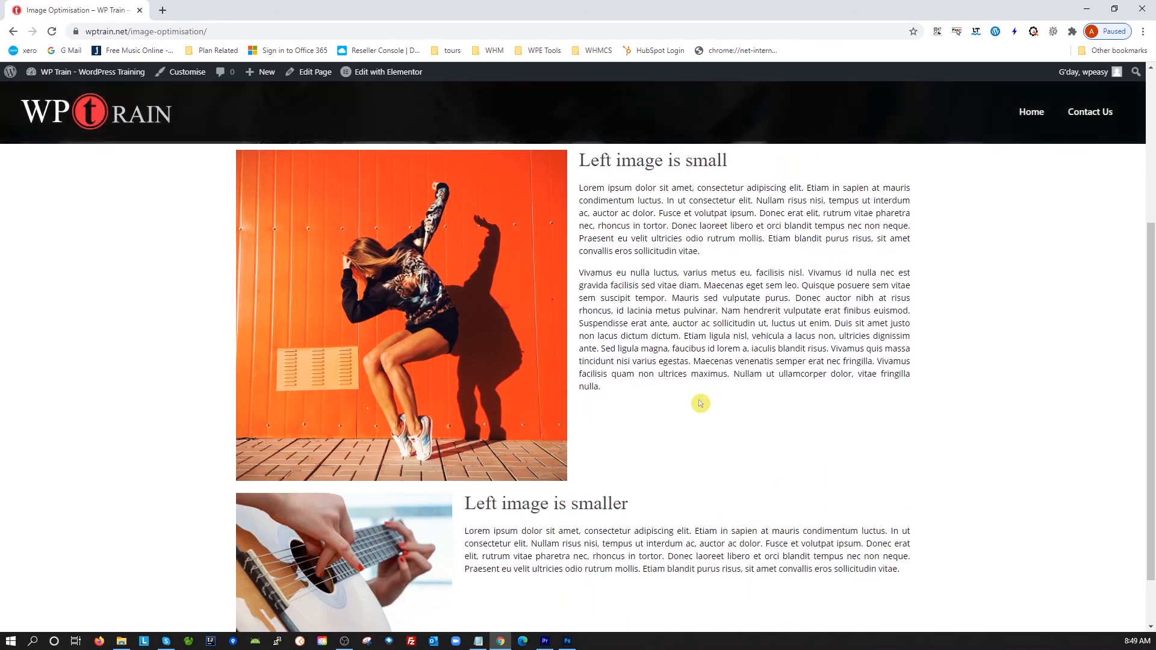
Step: Open the developer tools and reload the page at Online speed with caching disabled to record its network requests and load time
{"action": "key", "text": "F12"}
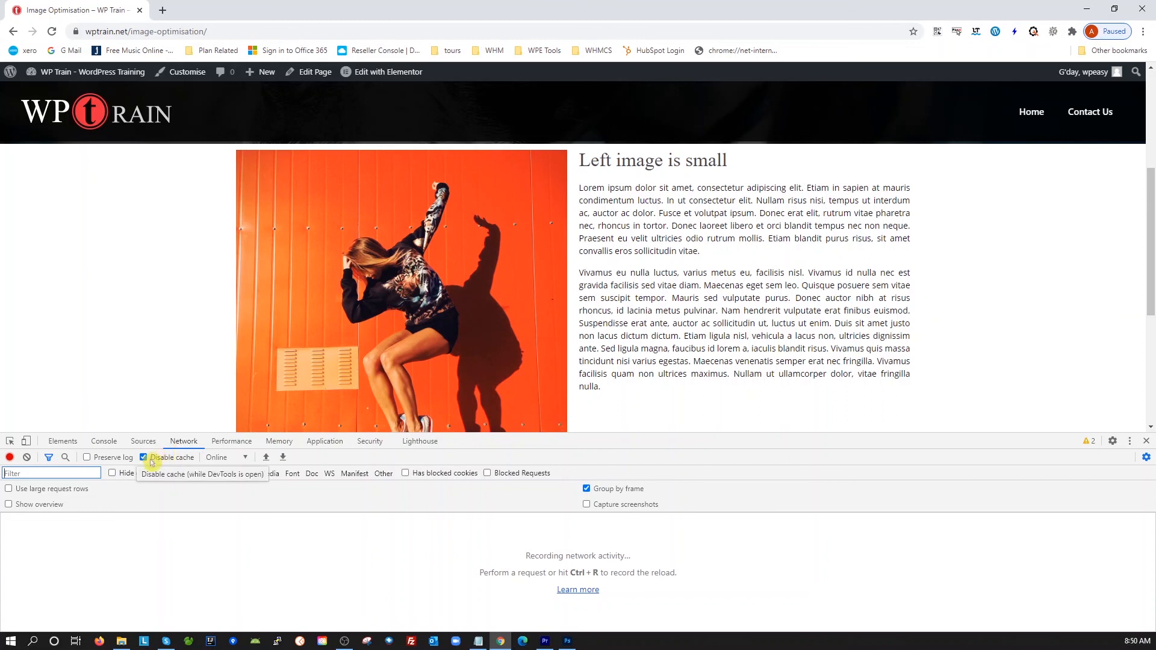
{"action": "left_click", "coordinate": [237, 458]}
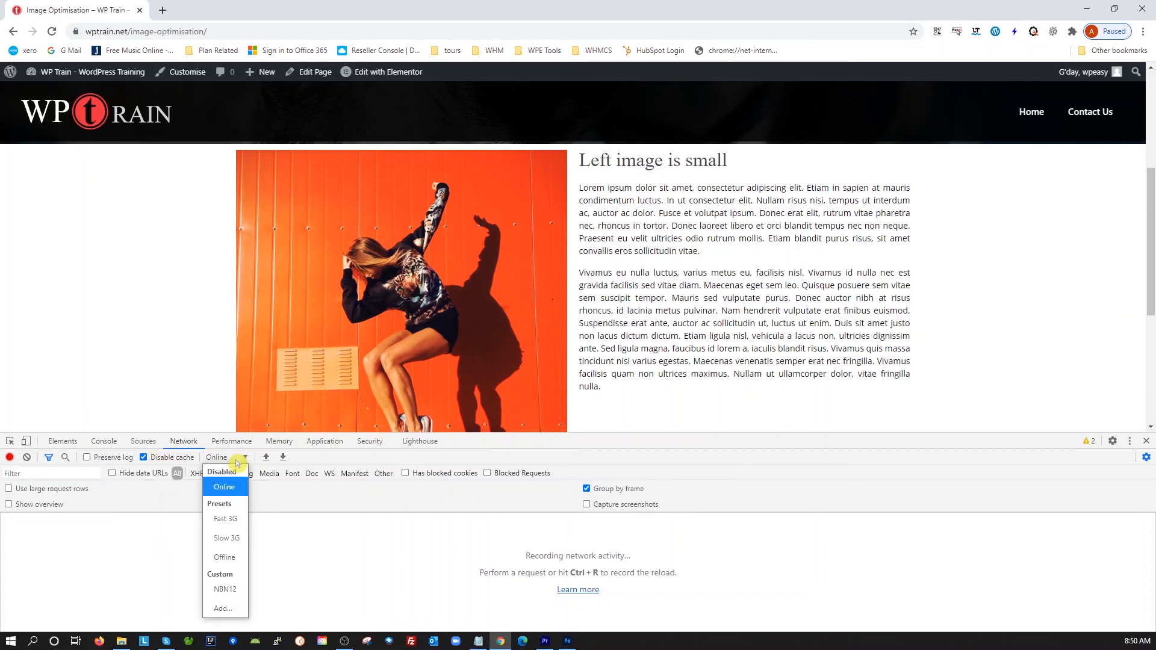
{"action": "left_click", "coordinate": [309, 555]}
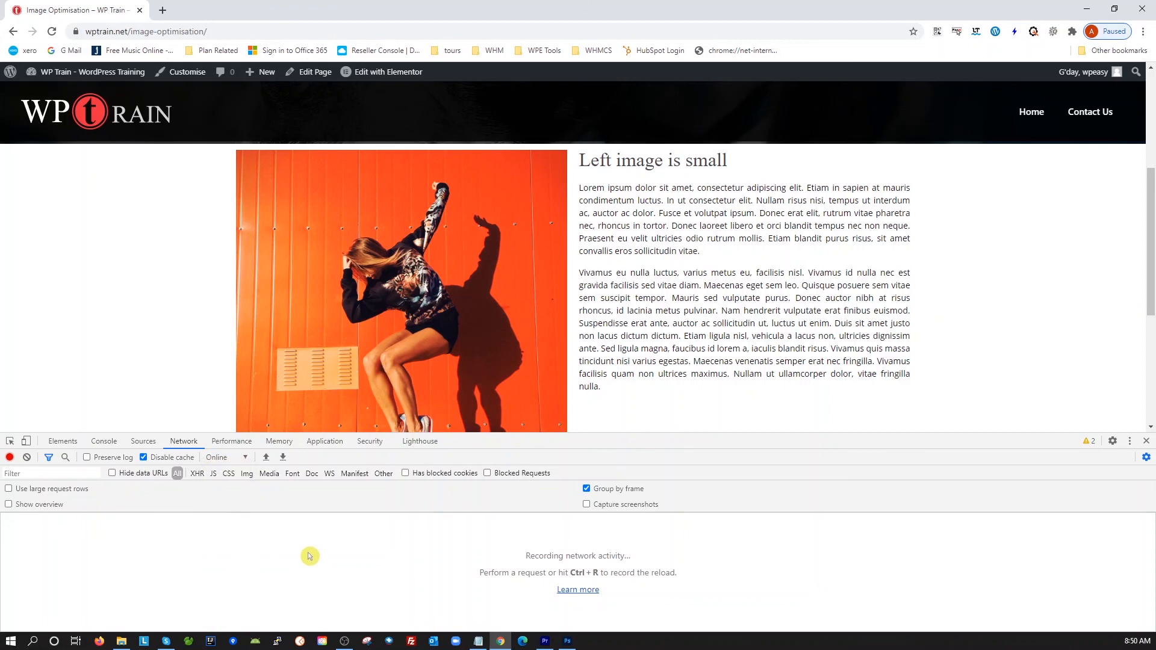
{"action": "key", "text": "ctrl+r"}
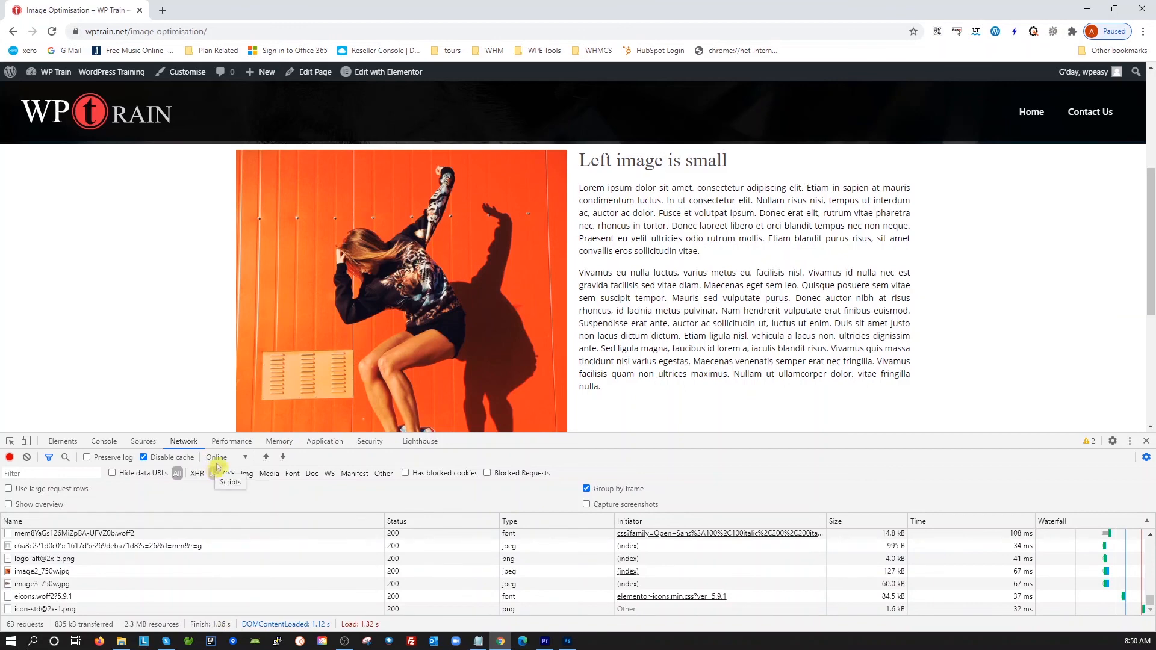
Step: Throttle the network to the custom NBN12 profile and reload the page to measure its load time on a slower connection
{"action": "left_click", "coordinate": [248, 460]}
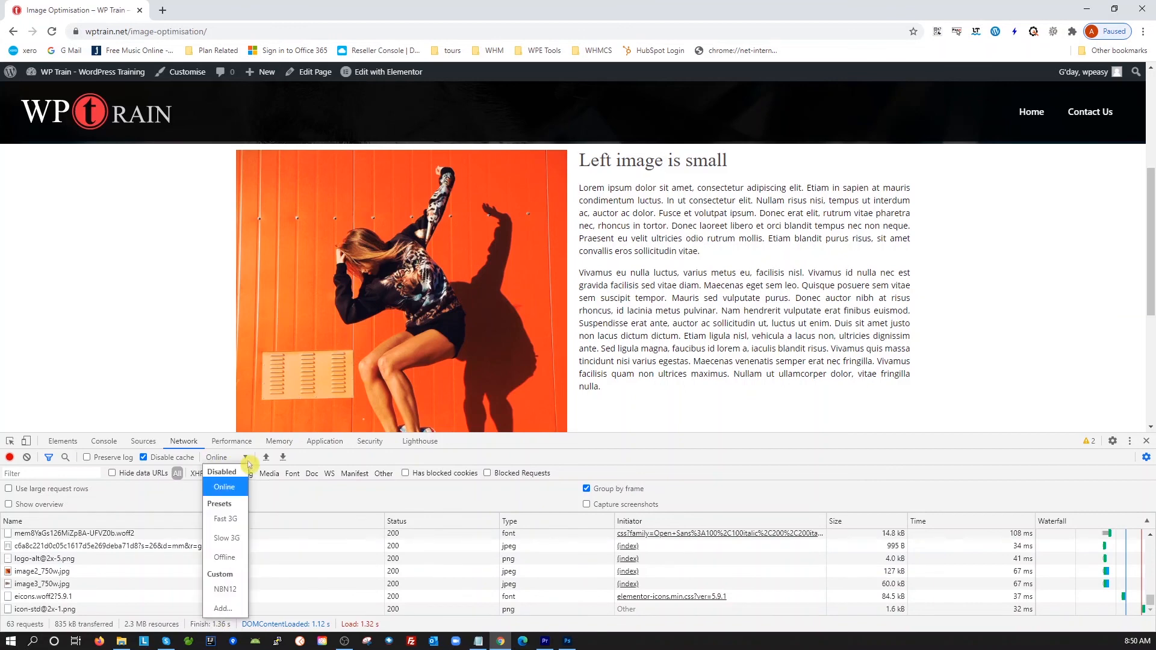
{"action": "left_click", "coordinate": [227, 590]}
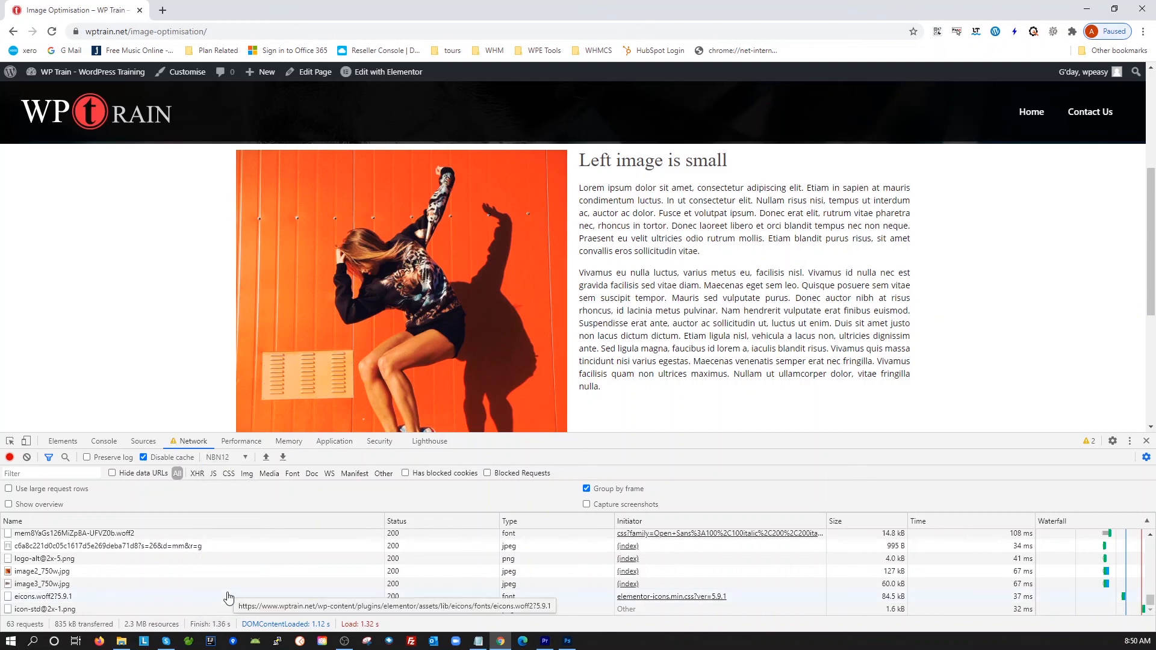
{"action": "key", "text": "F5"}
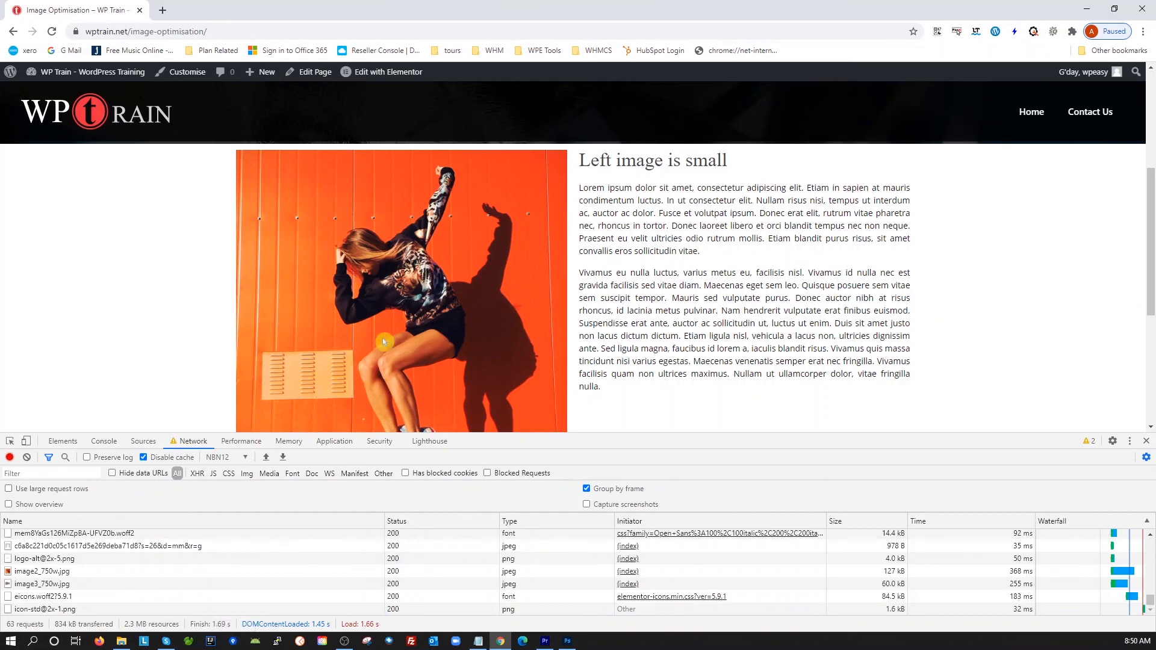
{"action": "scroll", "coordinate": [563, 358], "scroll_direction": "down", "scroll_amount": 1}
{"action": "scroll", "coordinate": [562, 362], "scroll_direction": "up", "scroll_amount": 1}
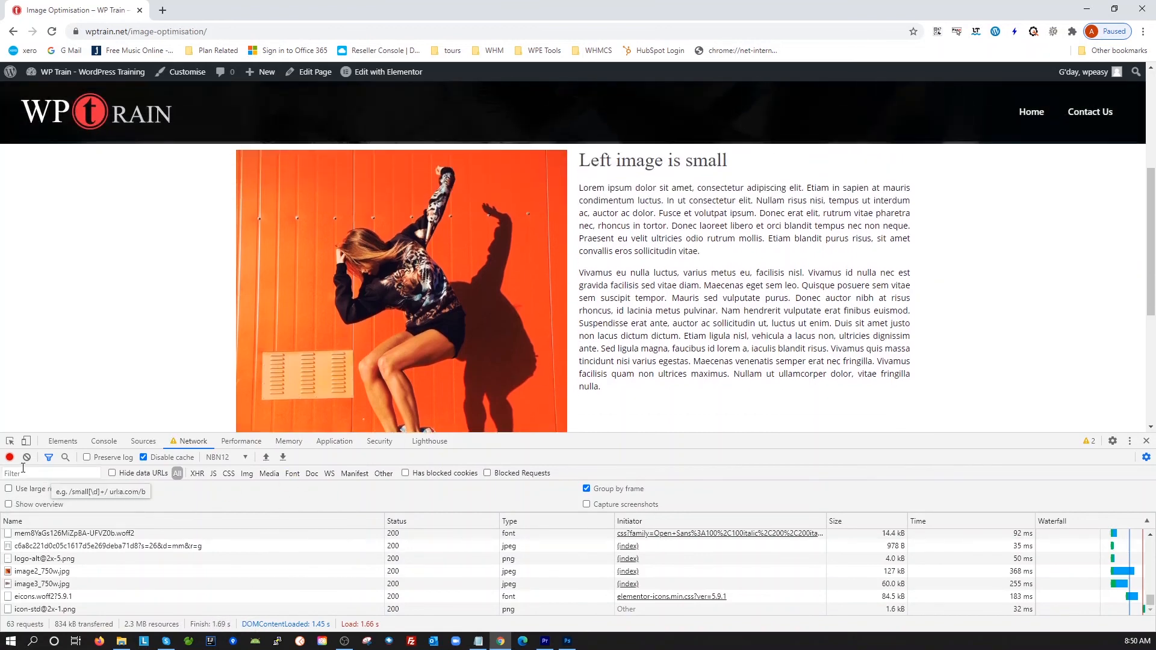
Step: Examine the orange wall and guitar images in the 767-pixel-wide responsive view, and return to the desktop view
{"action": "left_click", "coordinate": [26, 442]}
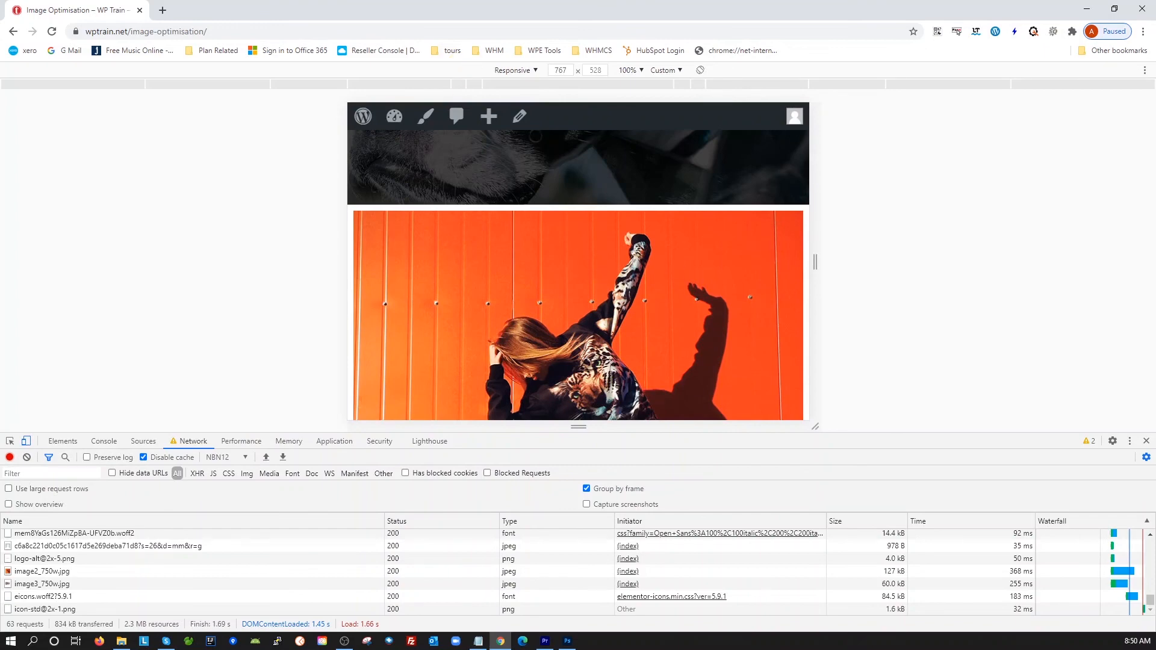
{"action": "scroll", "coordinate": [668, 333], "scroll_direction": "down", "scroll_amount": 3}
{"action": "scroll", "coordinate": [668, 333], "scroll_direction": "down", "scroll_amount": 12}
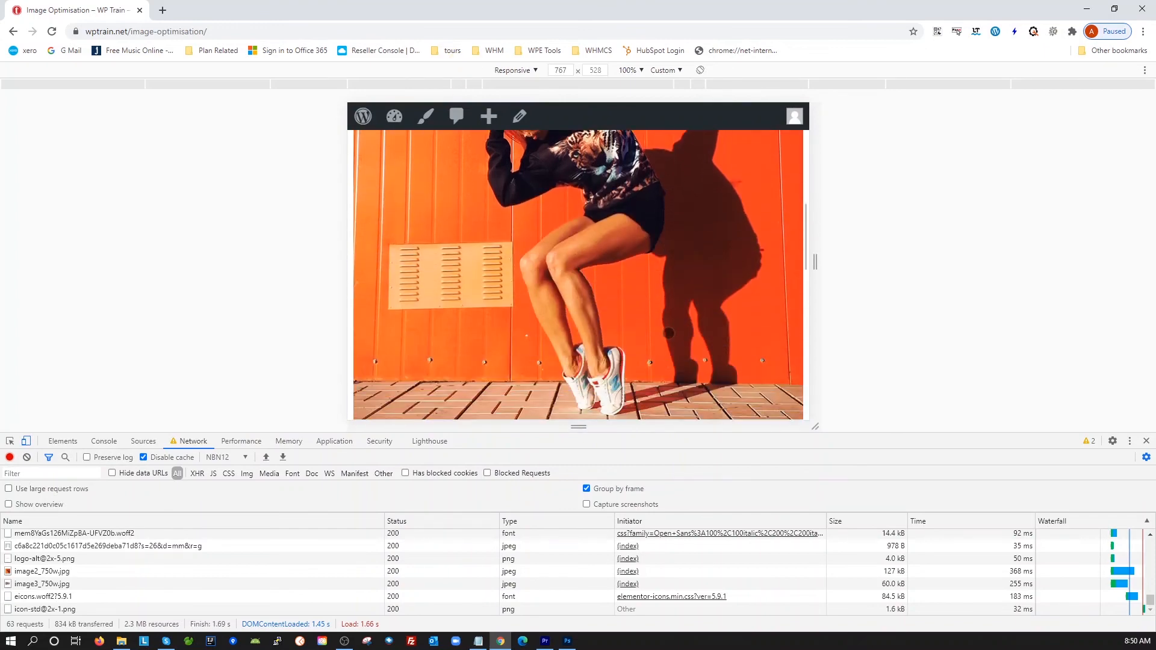
{"action": "scroll", "coordinate": [668, 333], "scroll_direction": "up", "scroll_amount": 4}
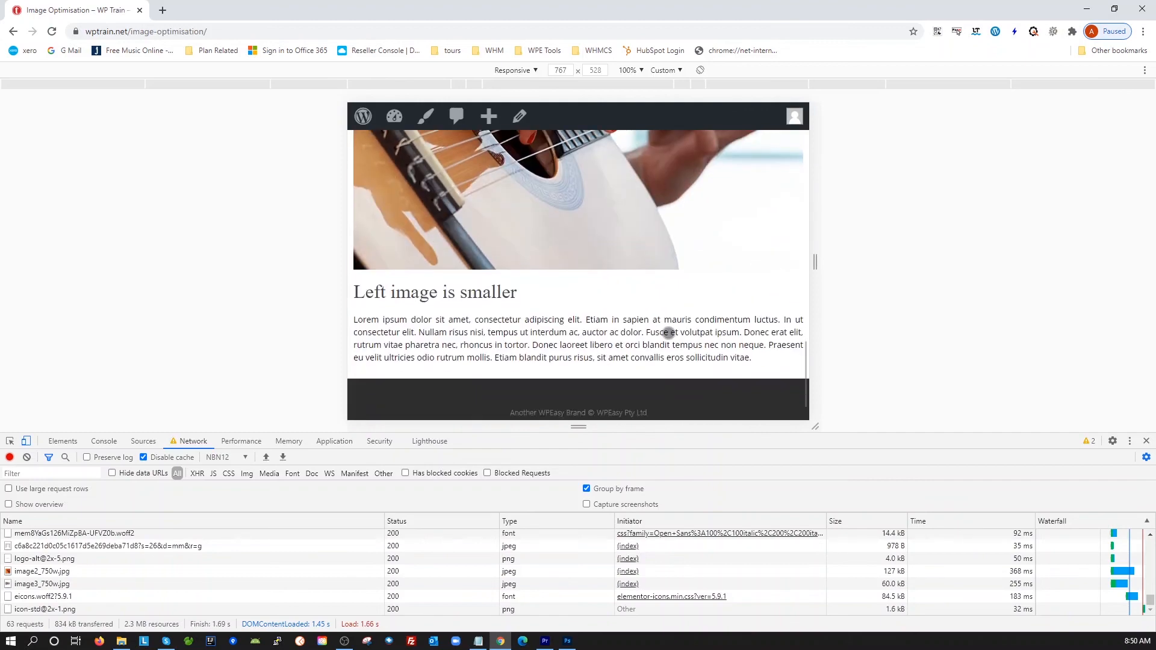
{"action": "scroll", "coordinate": [668, 333], "scroll_direction": "down", "scroll_amount": 4}
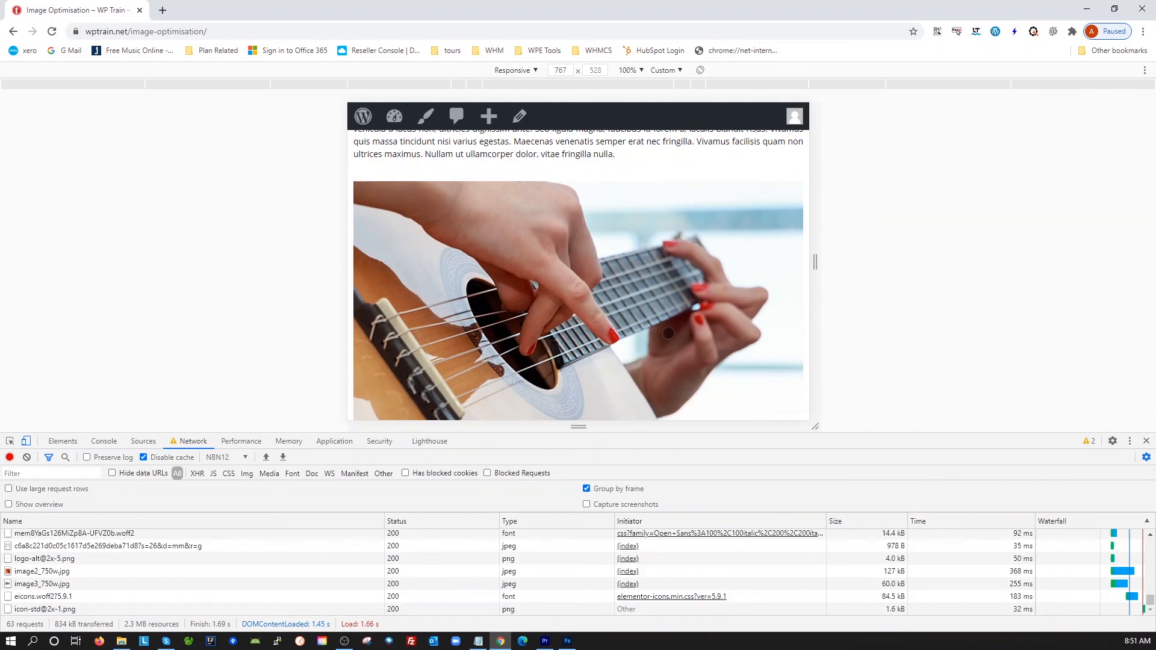
{"action": "key", "text": "ctrl+shift+m"}
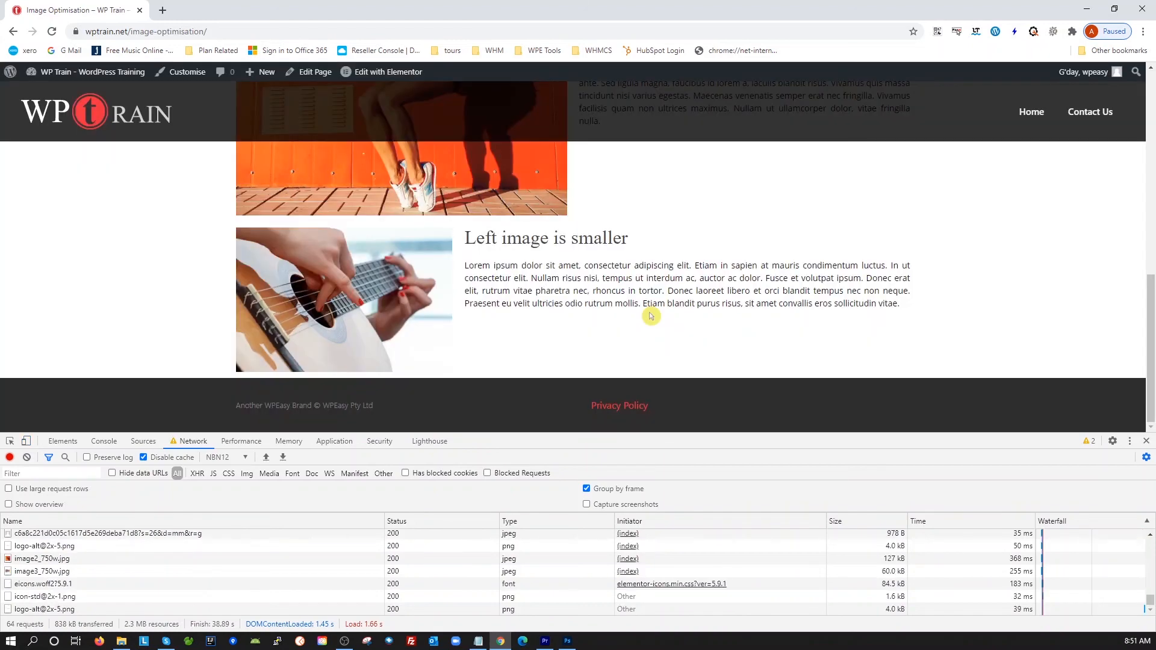